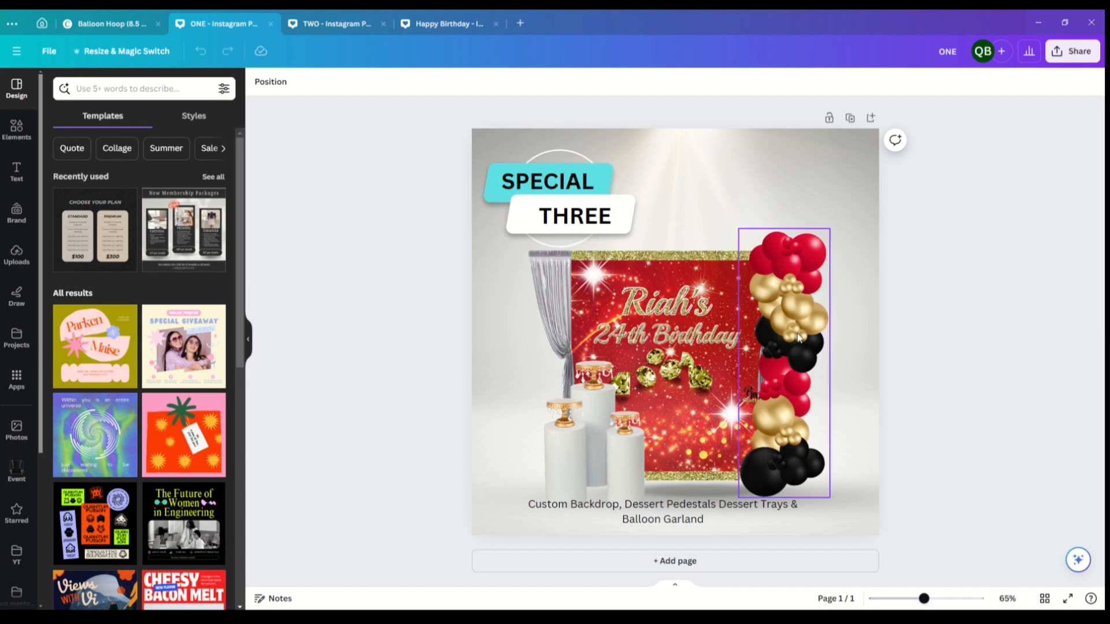
- Review the Special Two and Special Four example designs and return to the Special Three design
left_click(330, 25)
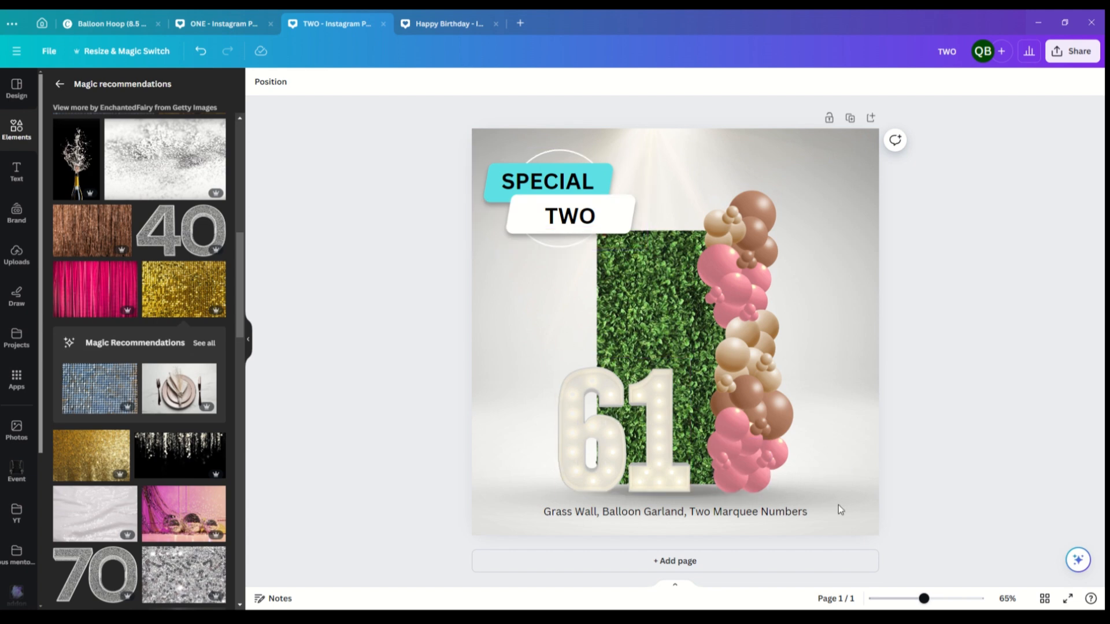
left_click(426, 26)
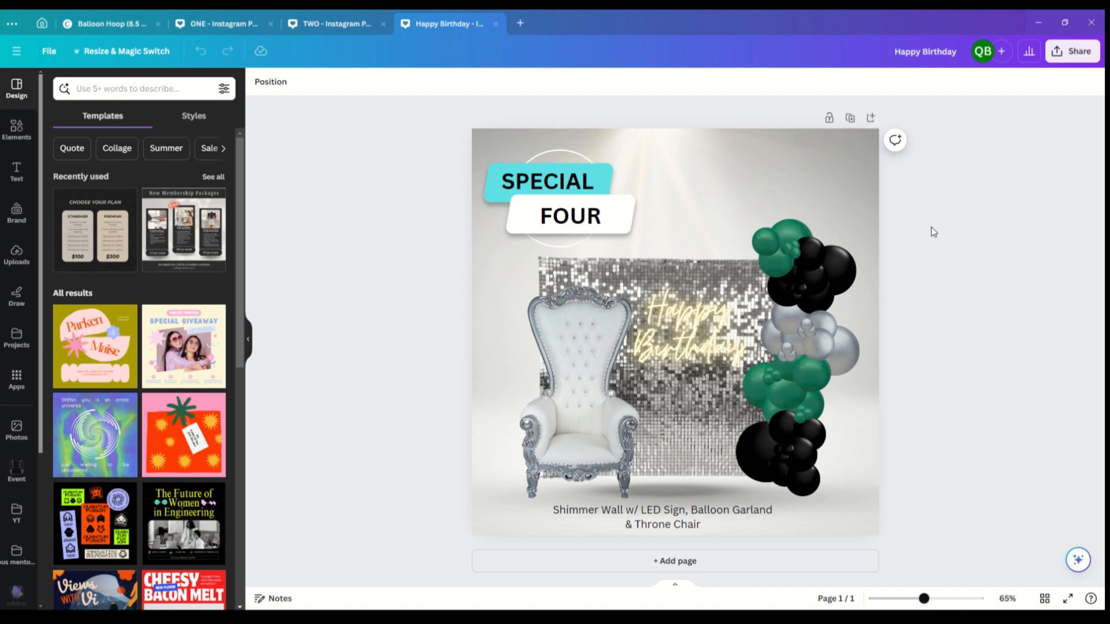
left_click(193, 26)
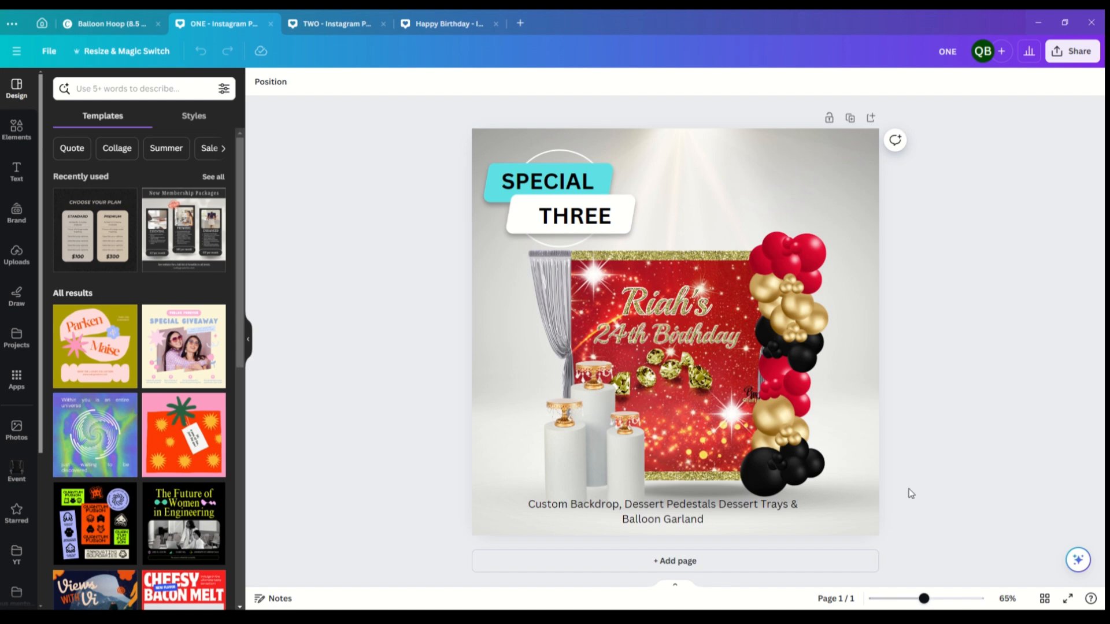
- Add a blank second page to the Special Three design
left_click(723, 562)
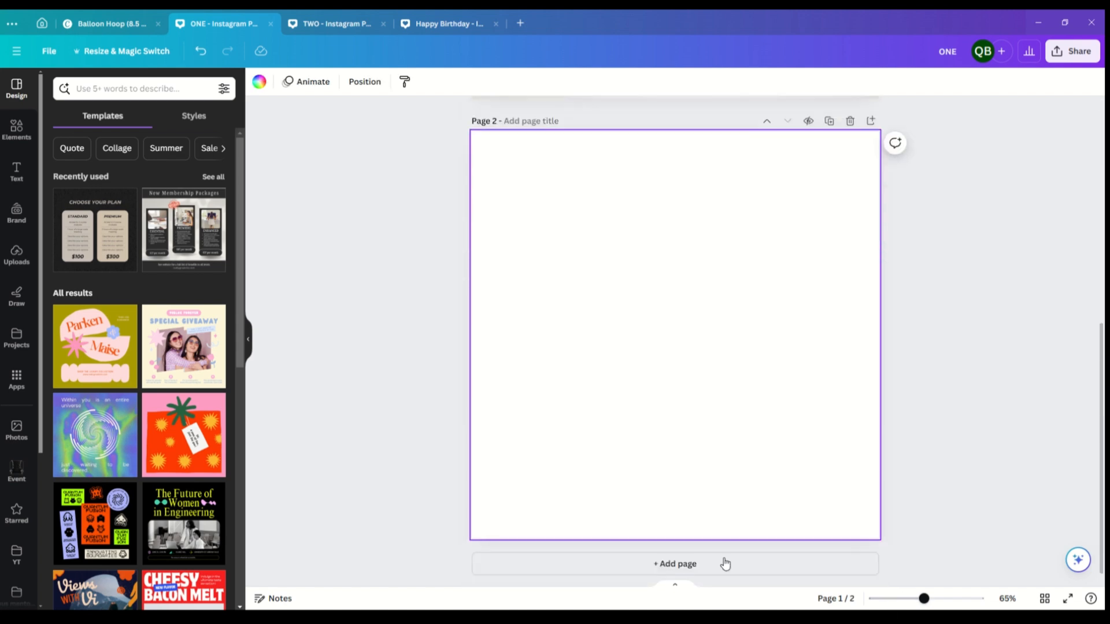
scroll(978, 335, "up", 2)
scroll(980, 337, "down", 2)
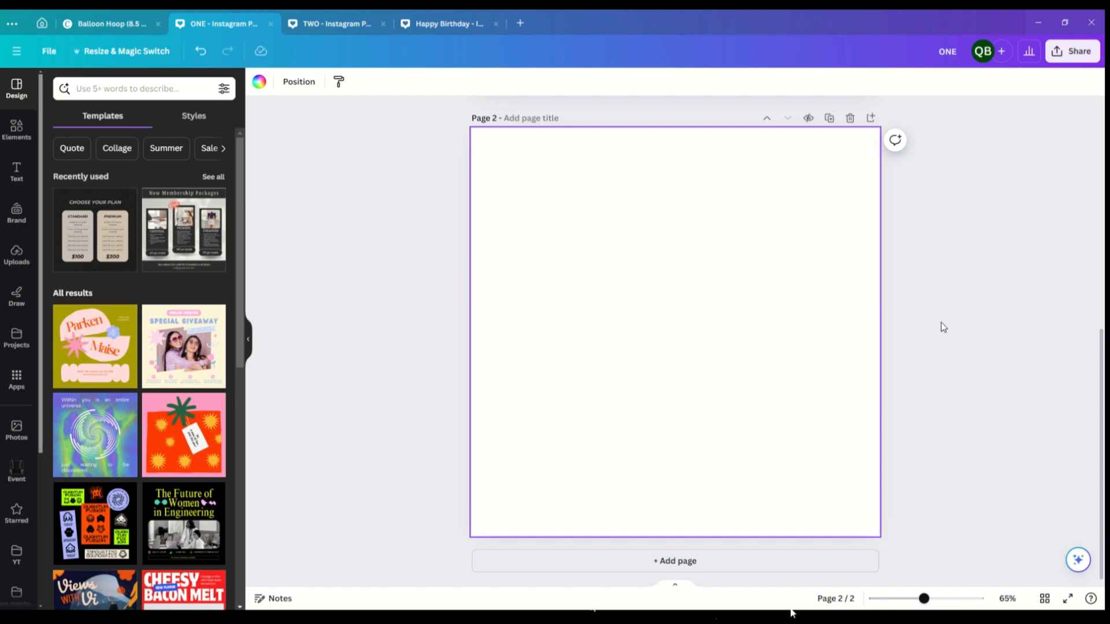
- Detach the grey spotlight room image from the background of page 1
scroll(957, 326, "up", 5)
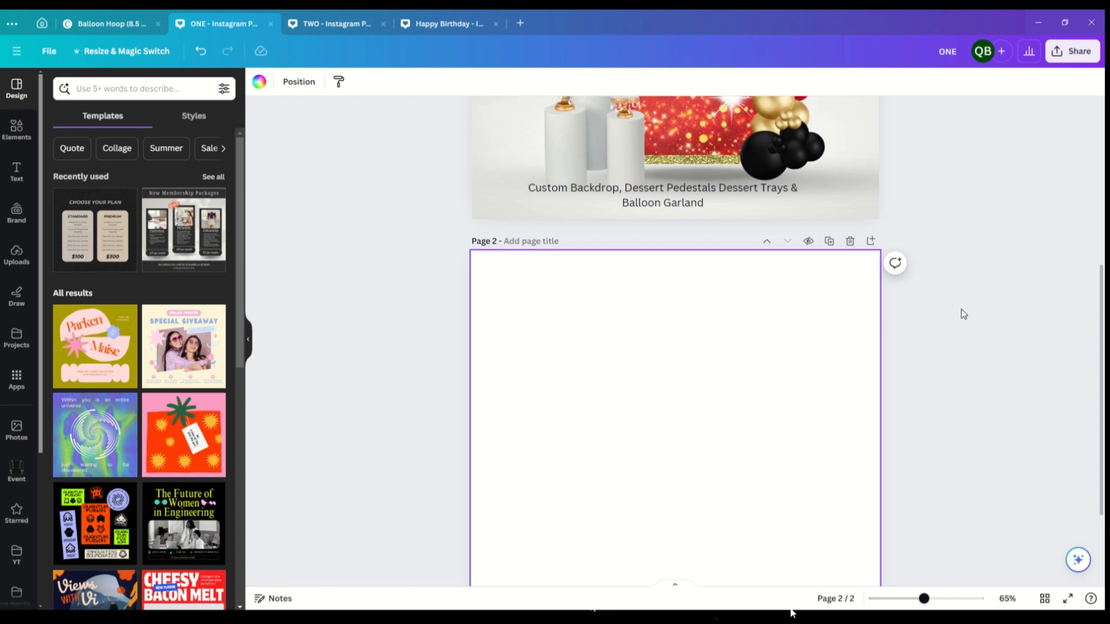
scroll(970, 312, "up", 1)
scroll(982, 310, "up", 2)
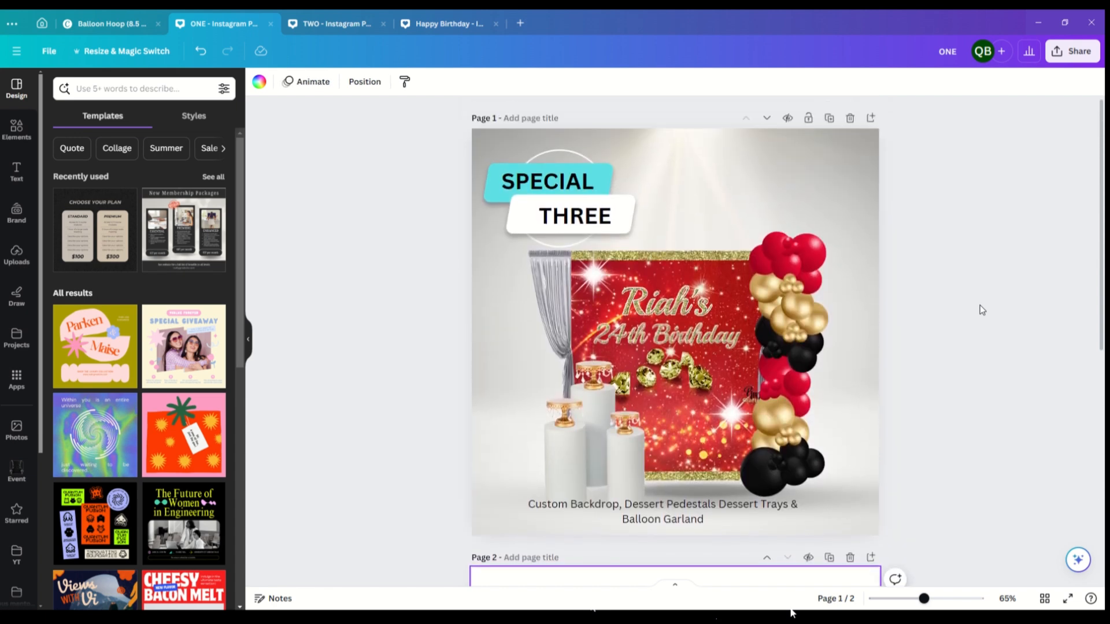
scroll(981, 310, "down", 1)
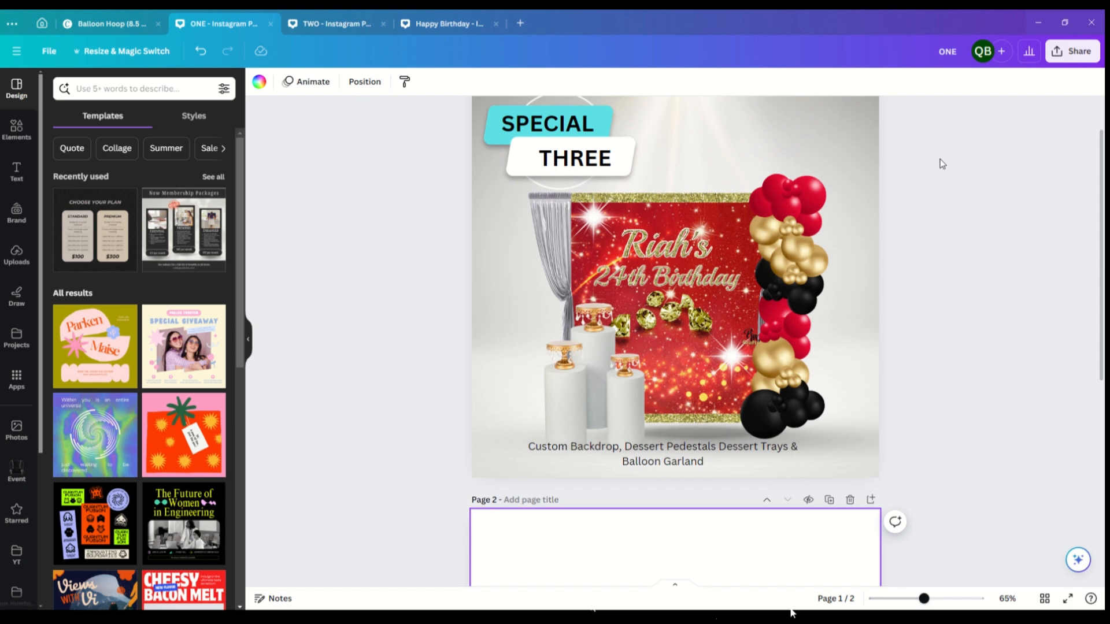
left_click(863, 140)
scroll(938, 211, "up", 1)
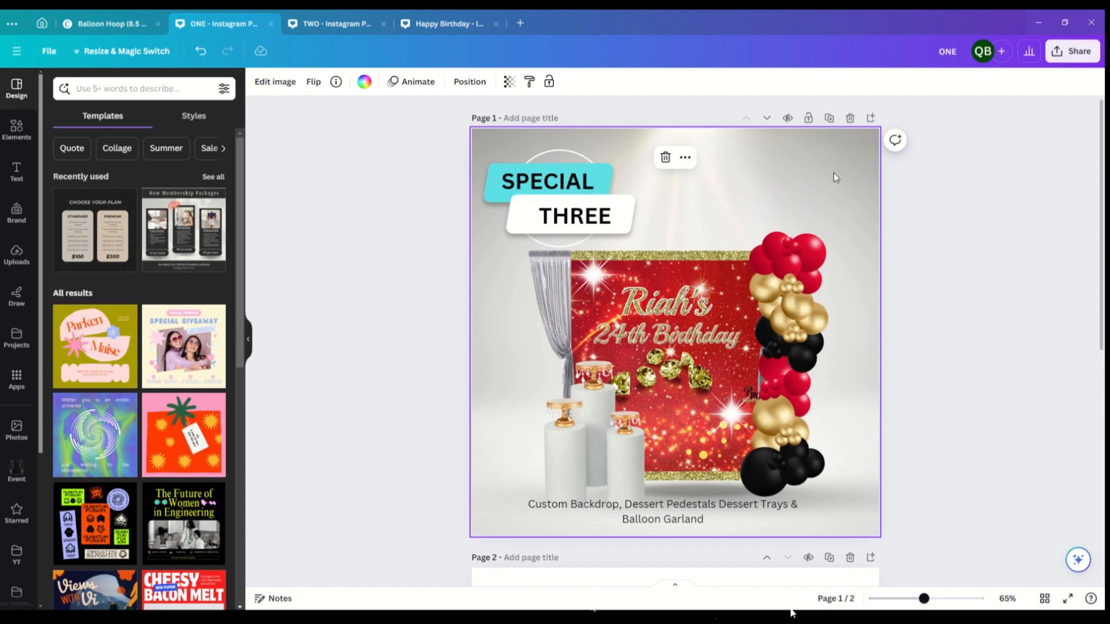
left_click(685, 157)
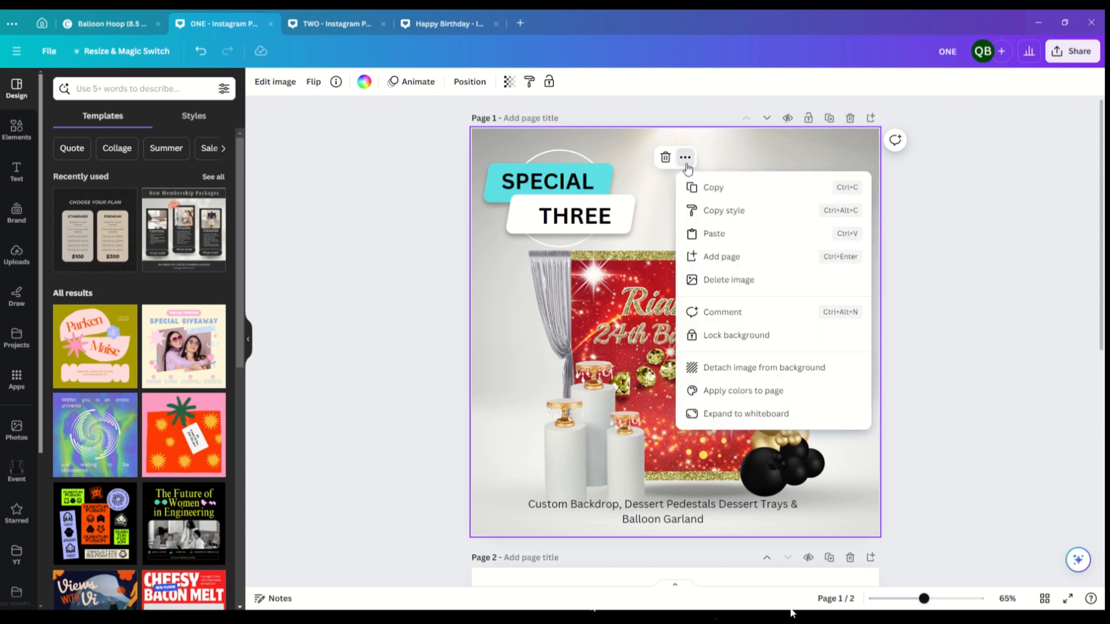
left_click(793, 368)
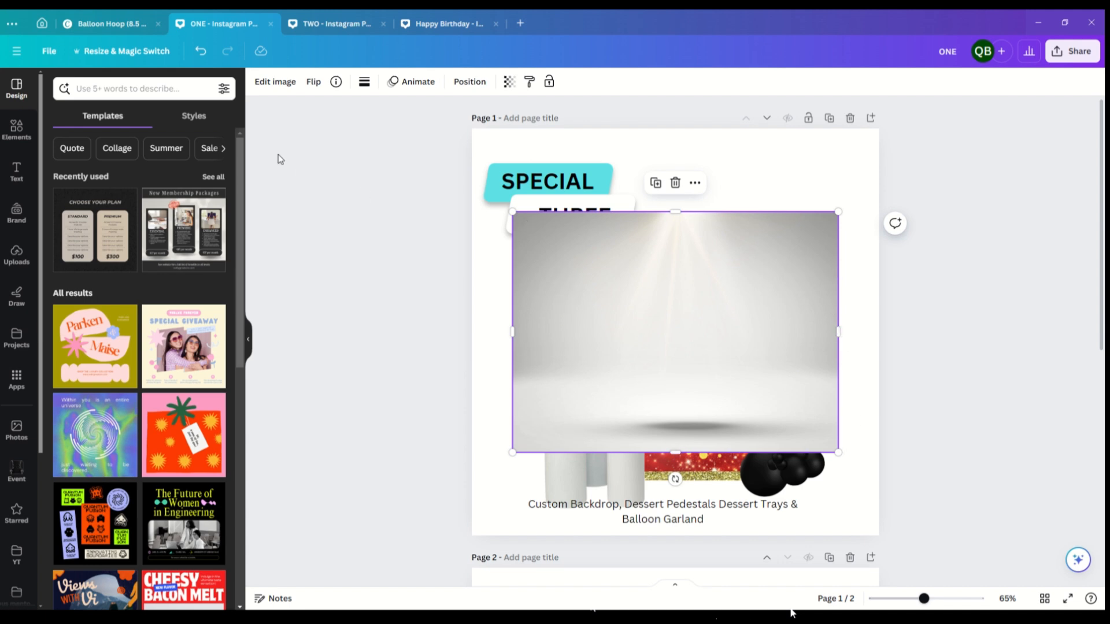
- Search the elements for "white room background" and browse the matching graphics
left_click(16, 127)
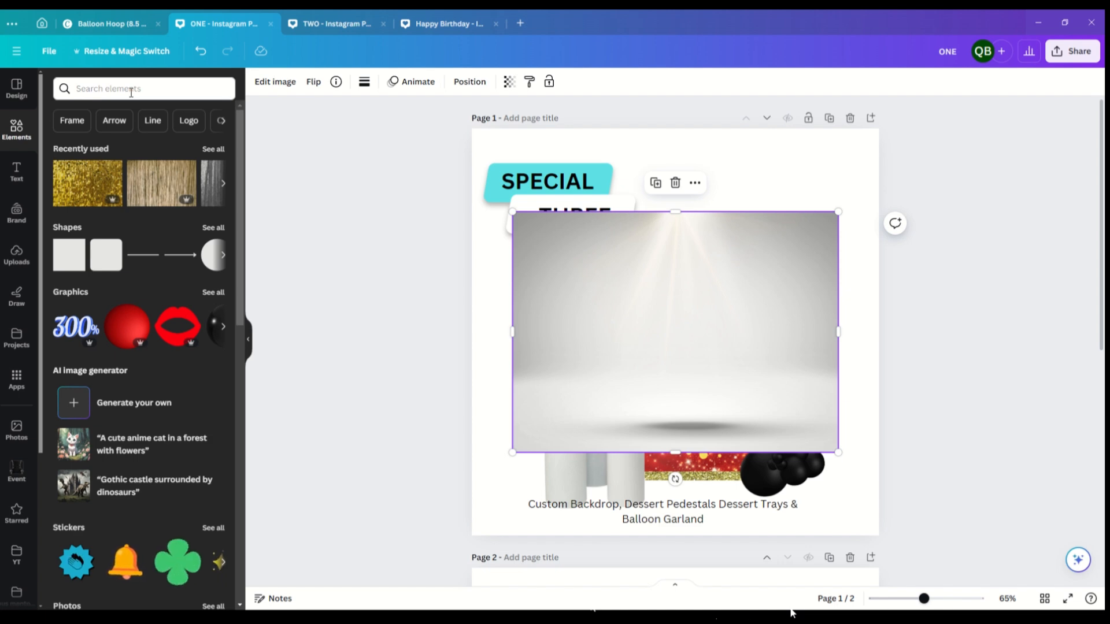
left_click(136, 89)
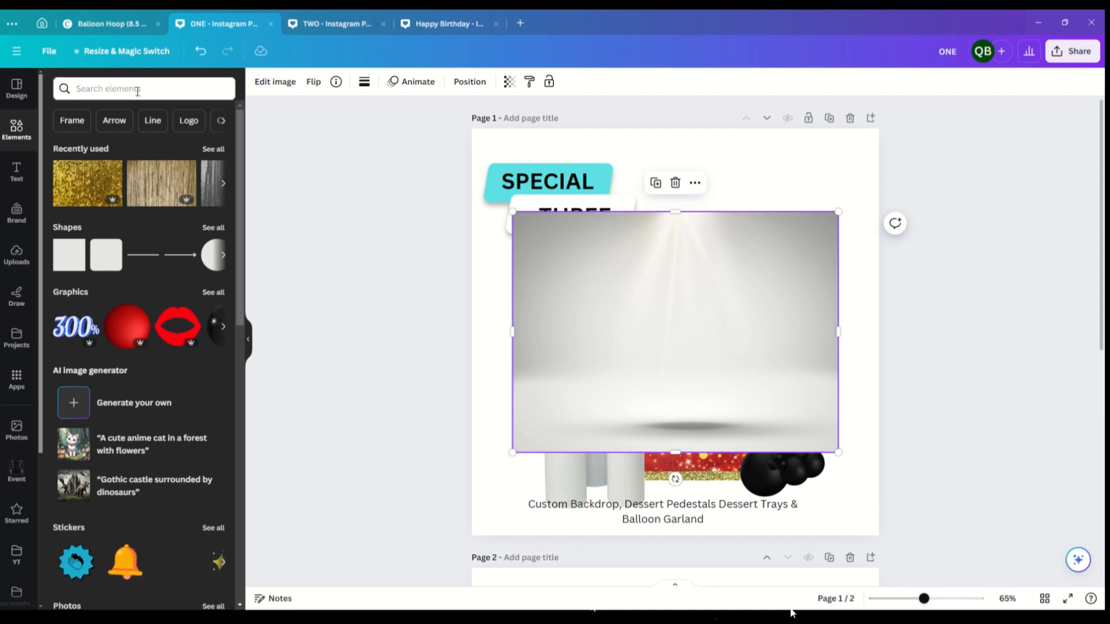
type("wh")
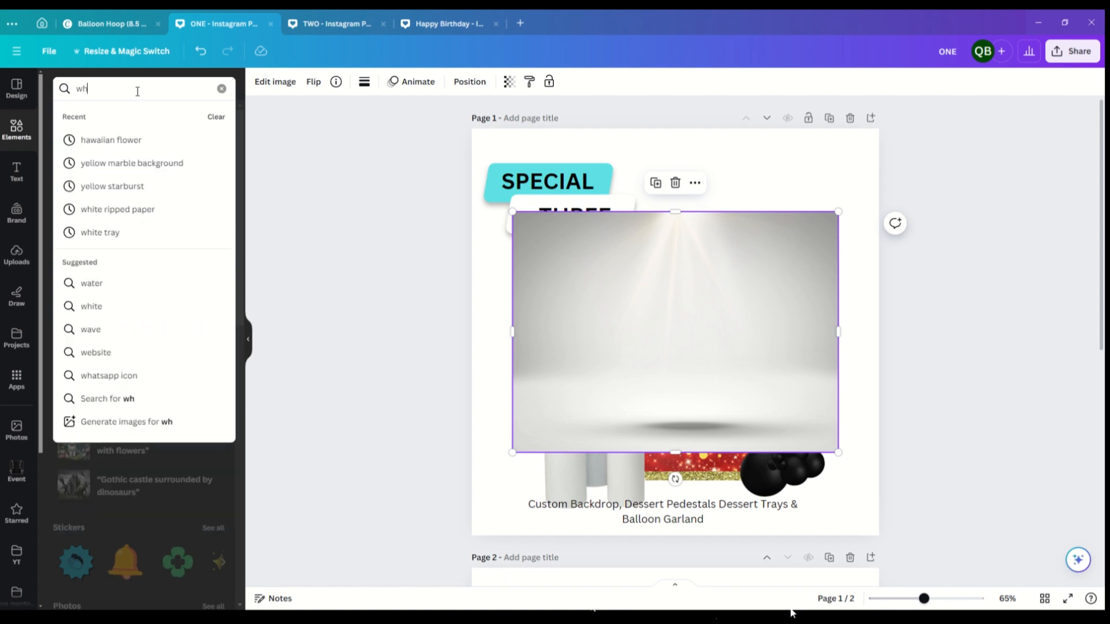
type("ite room background")
key("Return")
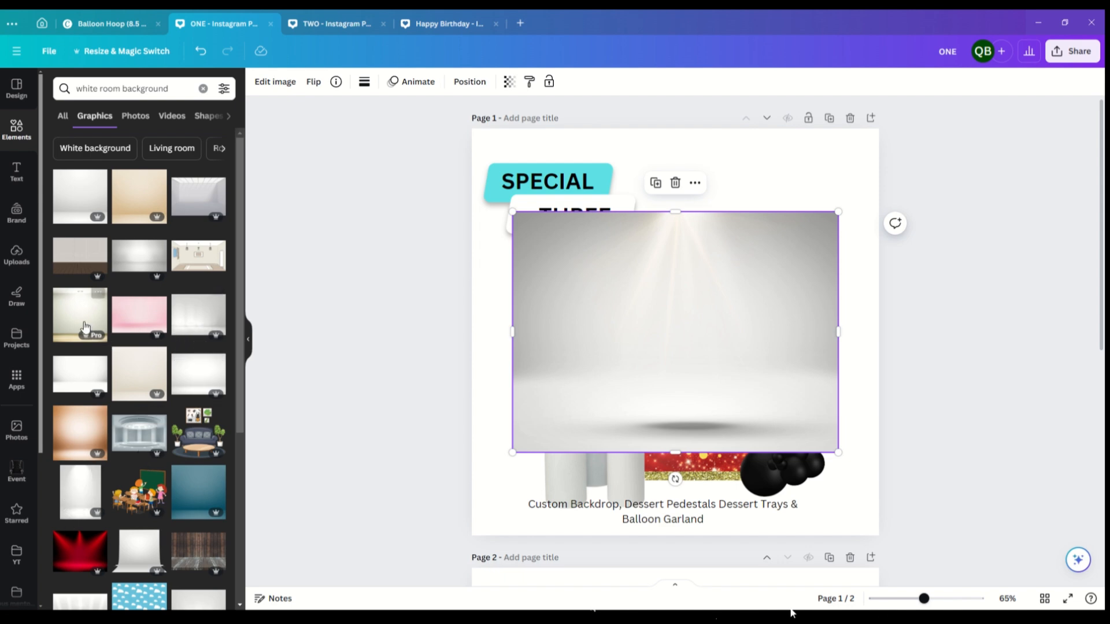
scroll(197, 265, "down", 1)
scroll(197, 265, "down", 4)
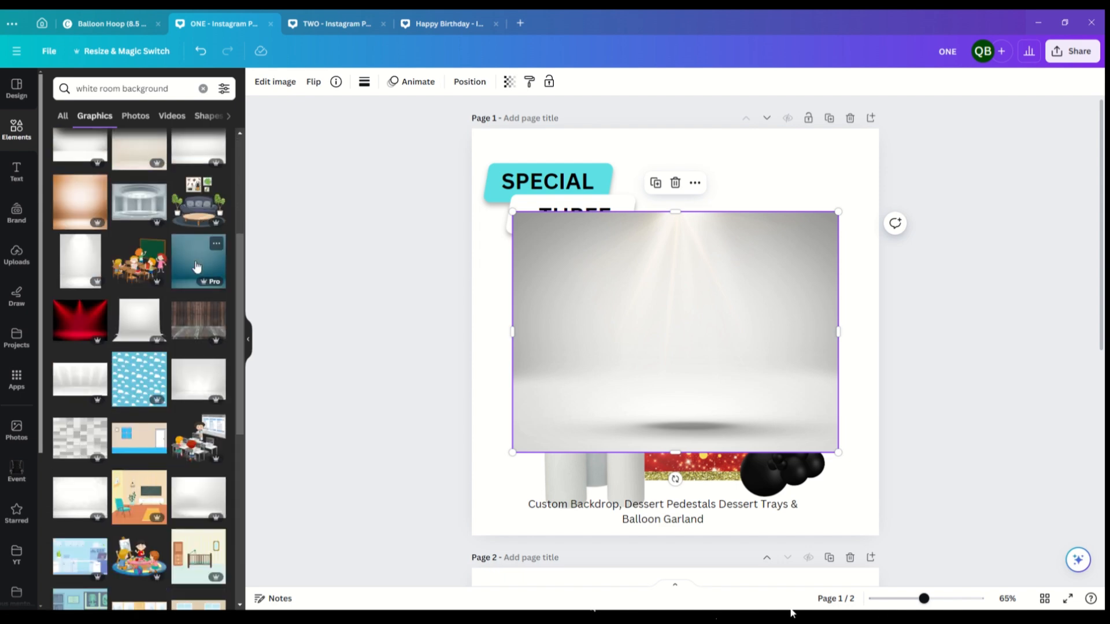
scroll(147, 374, "up", 5)
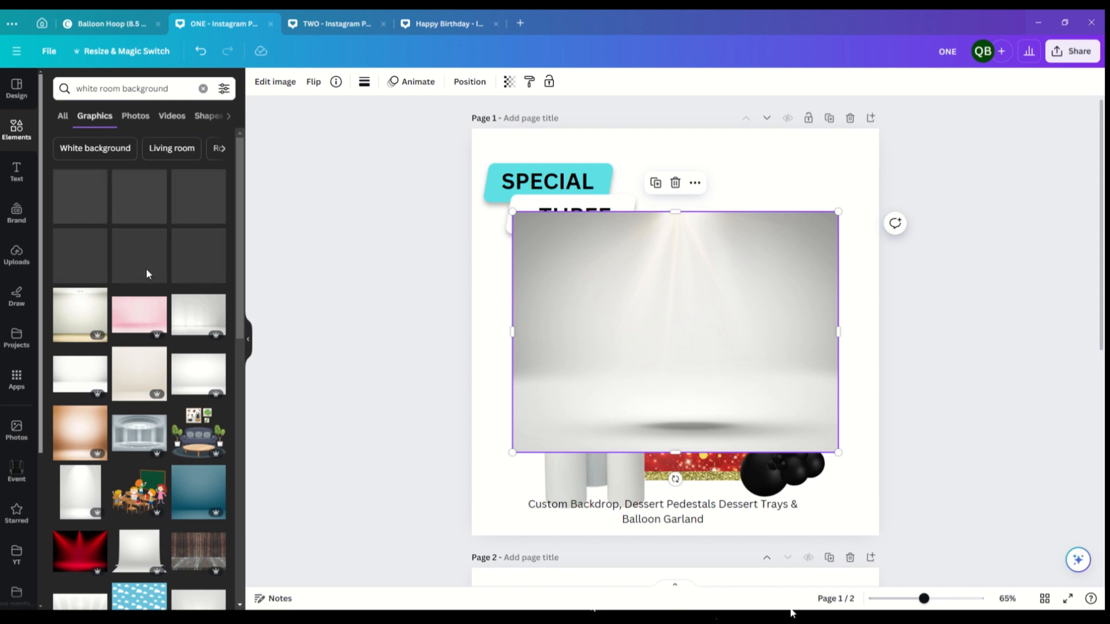
left_click(220, 150)
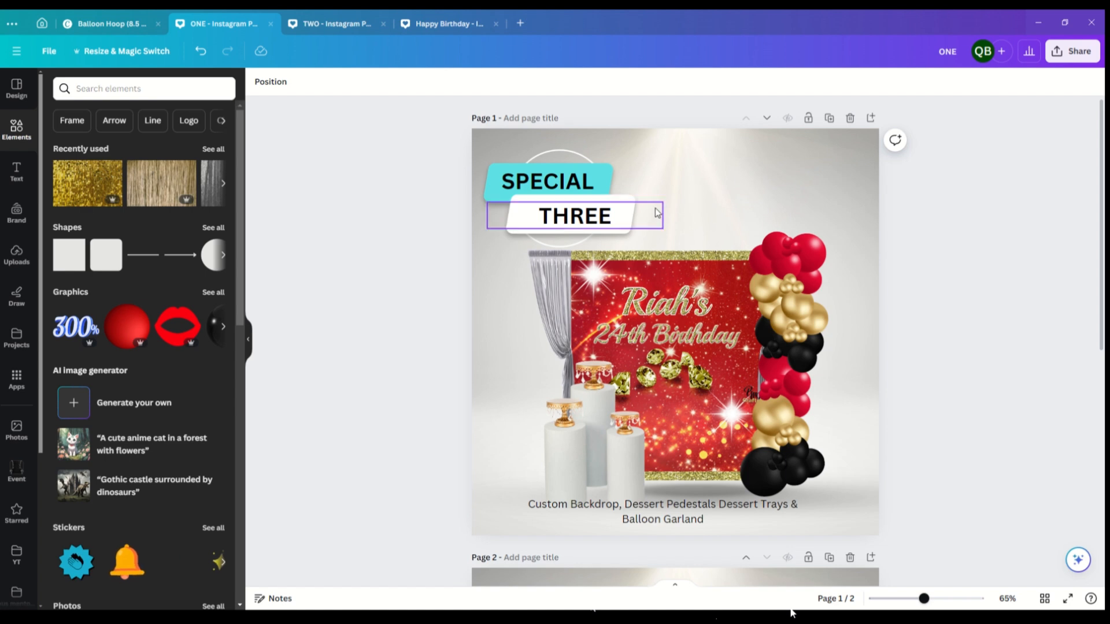
- Select the turquoise and white title label among page 1's layers and search the elements for "banner"
left_click(270, 84)
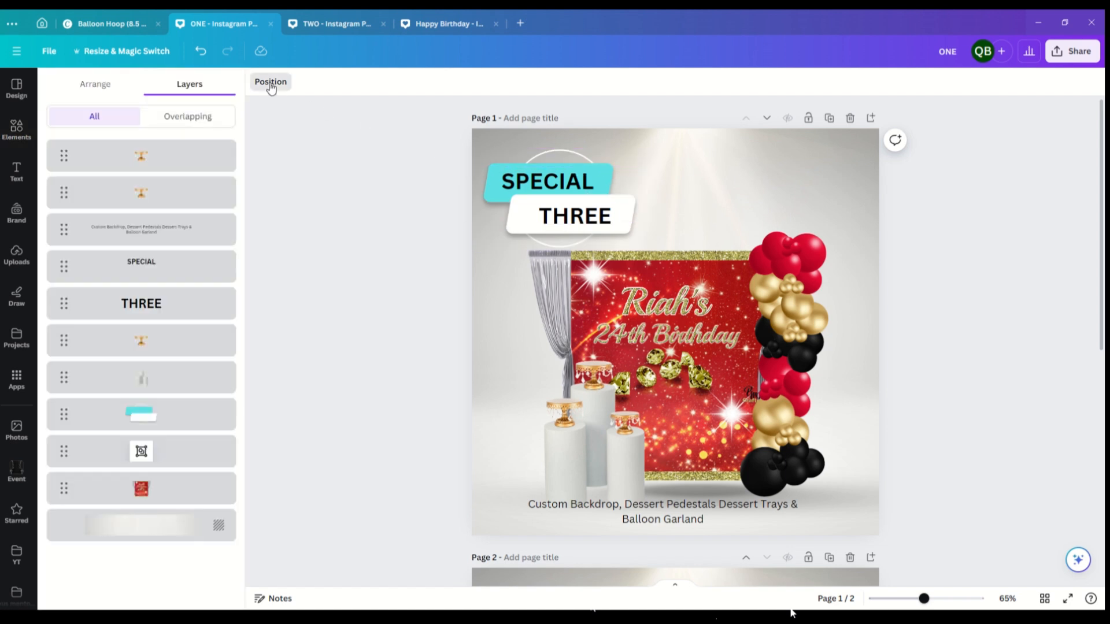
left_click(149, 426)
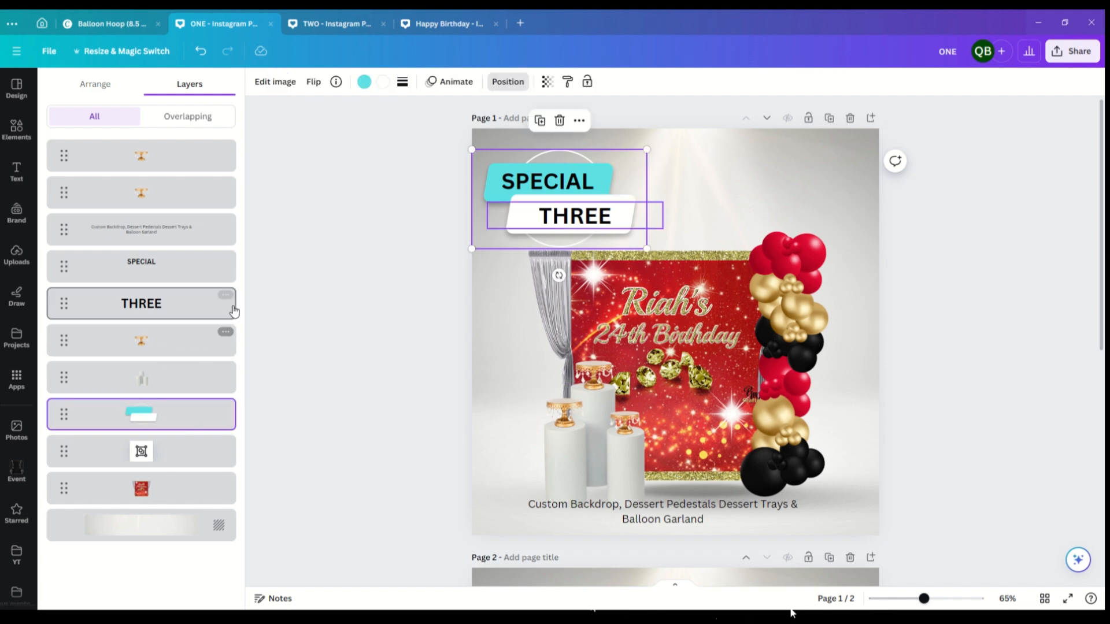
left_click(27, 135)
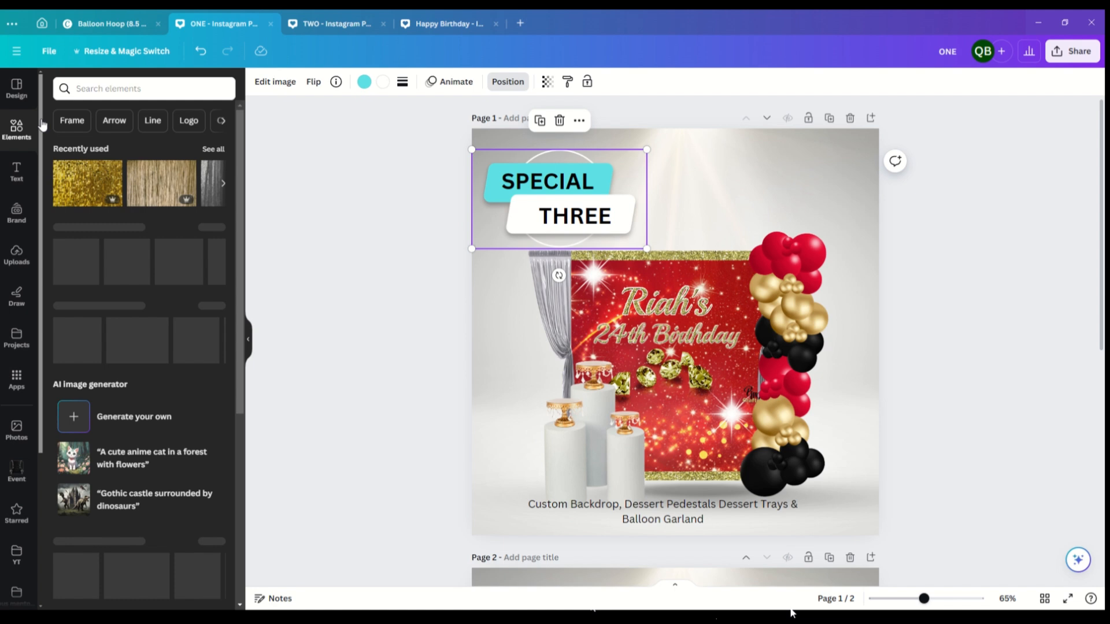
left_click(155, 91)
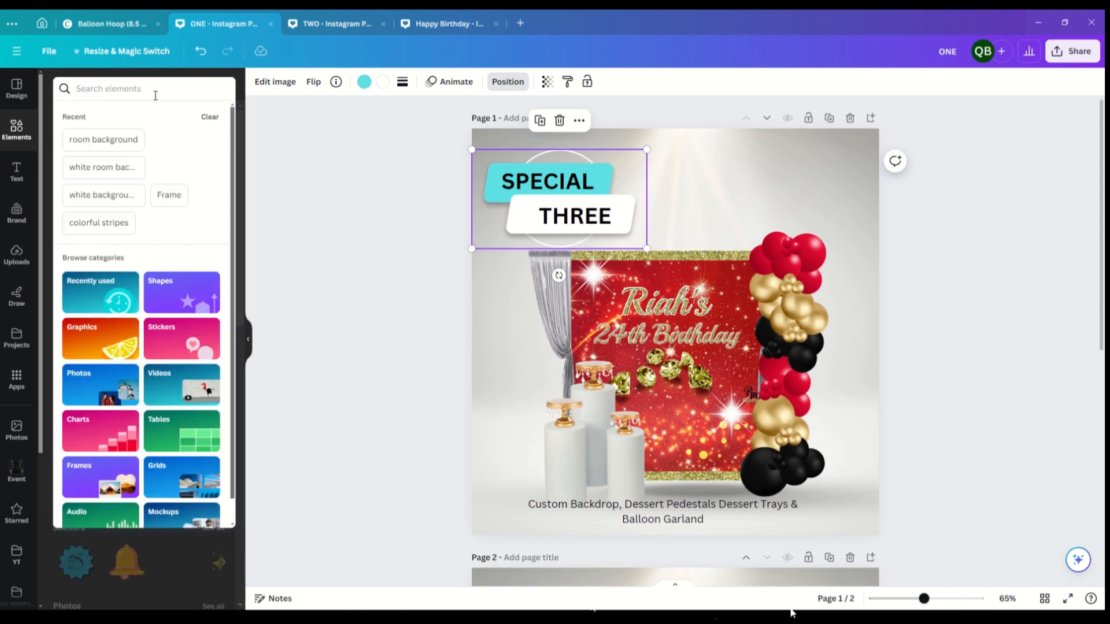
type("banner")
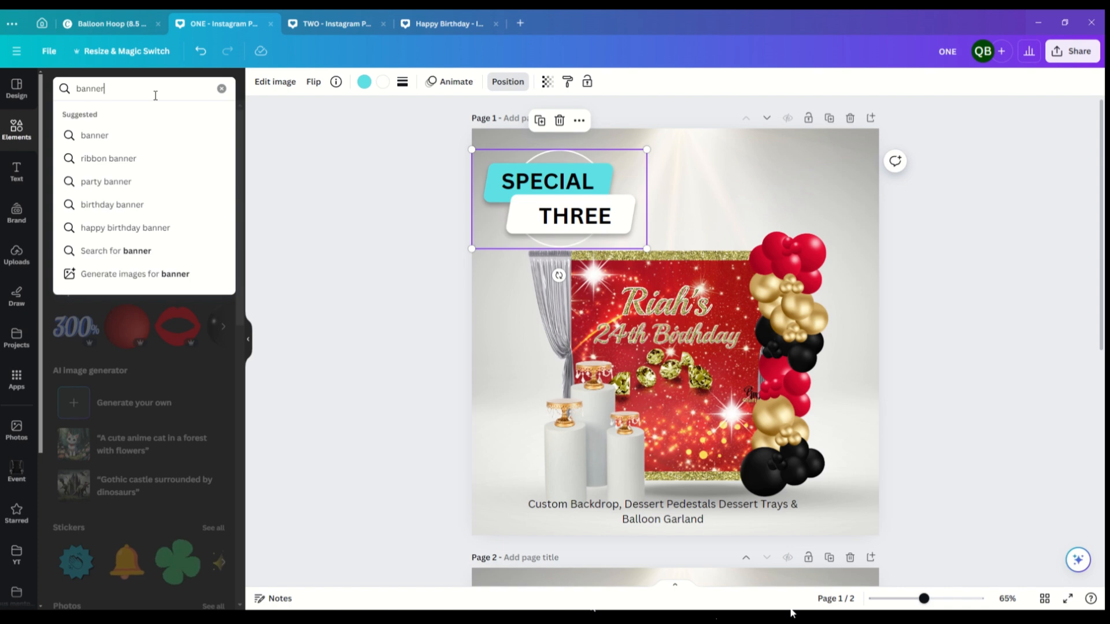
left_click(129, 138)
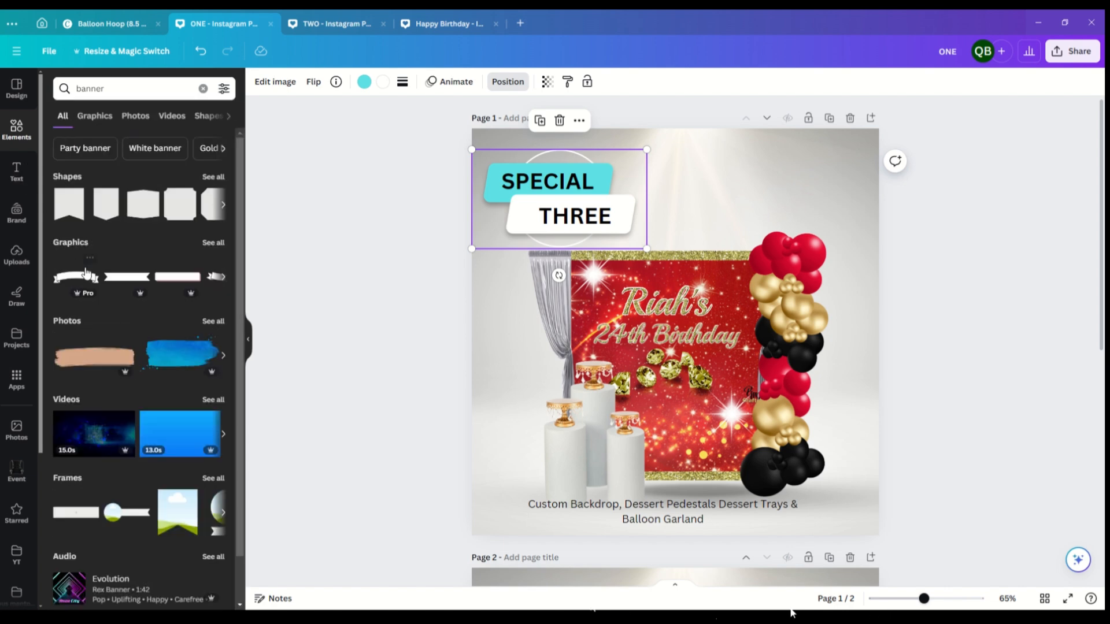
- Browse all banner graphics and look through the ones similar to the red and yellow Text Banner Shape
left_click(220, 247)
scroll(202, 274, "down", 1)
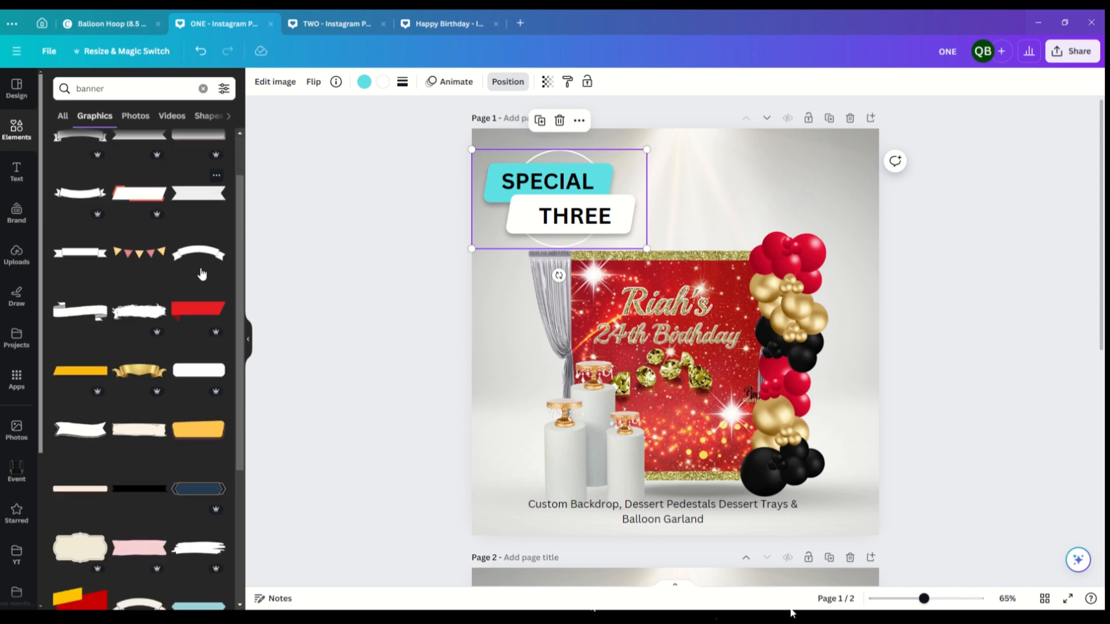
scroll(202, 273, "down", 6)
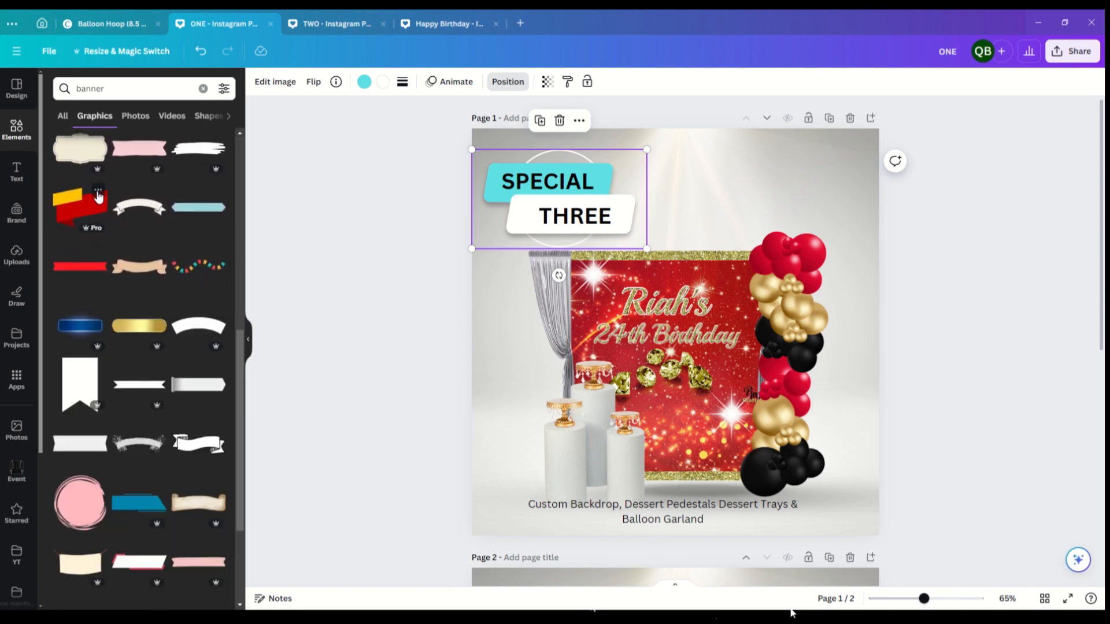
left_click(98, 192)
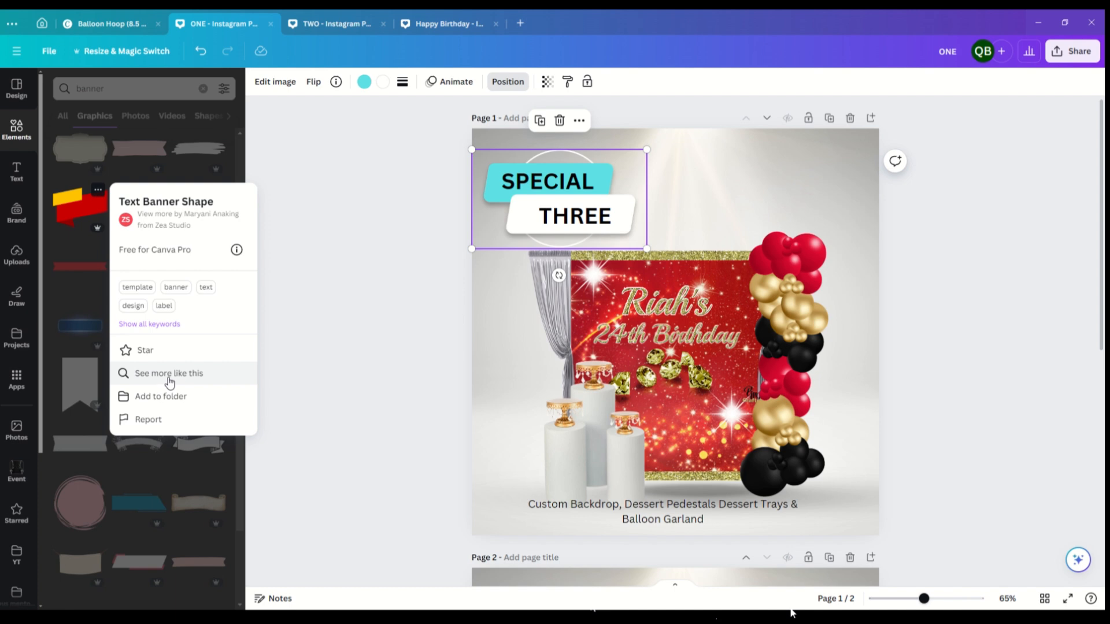
left_click(169, 381)
scroll(143, 299, "down", 5)
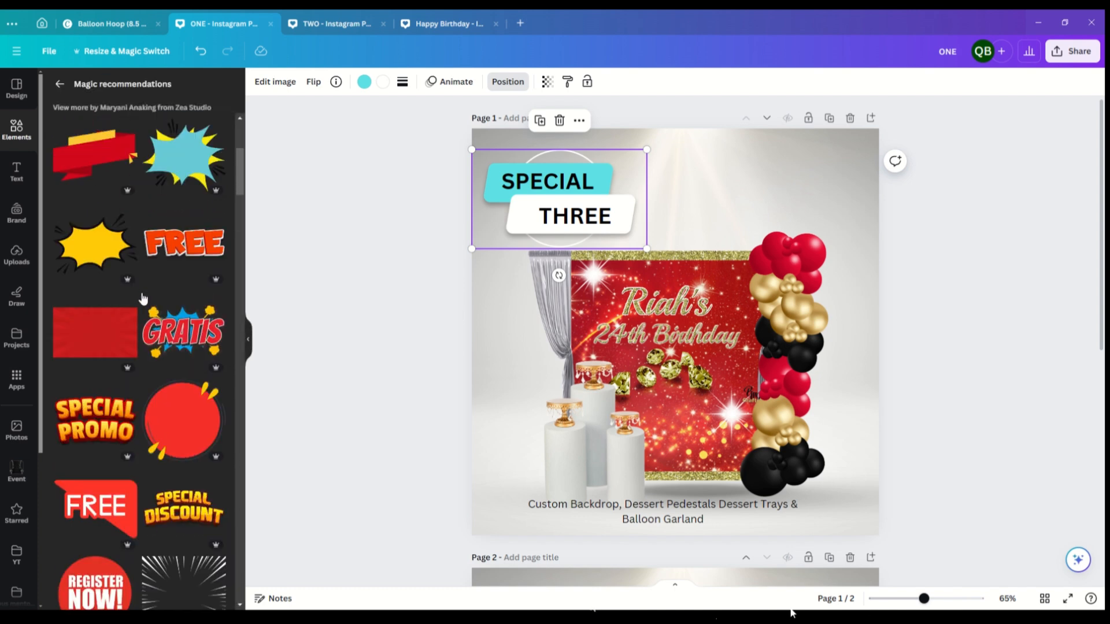
left_click(60, 83)
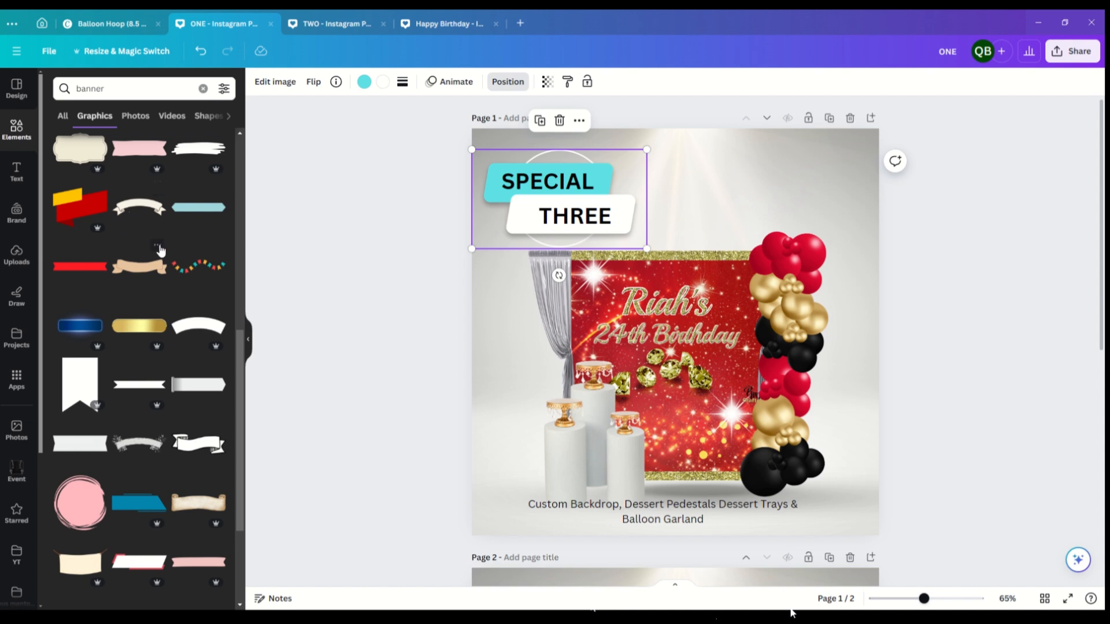
- Insert the dark grey pennant banner graphic on page 1 and move it over the SPECIAL THREE title
scroll(162, 251, "down", 4)
scroll(159, 252, "down", 6)
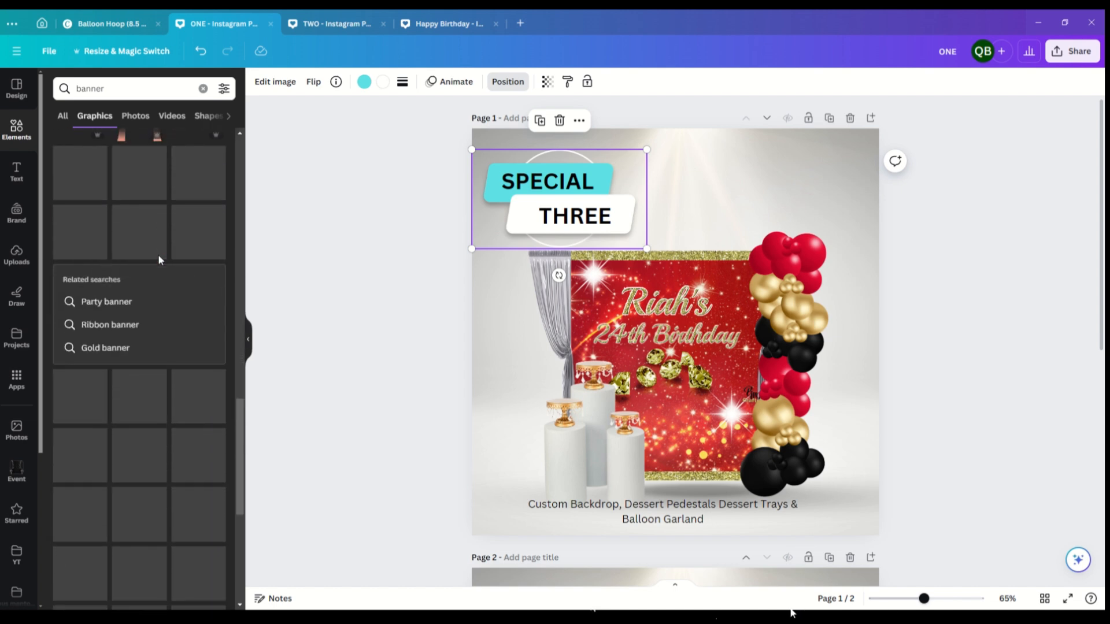
scroll(160, 260, "down", 2)
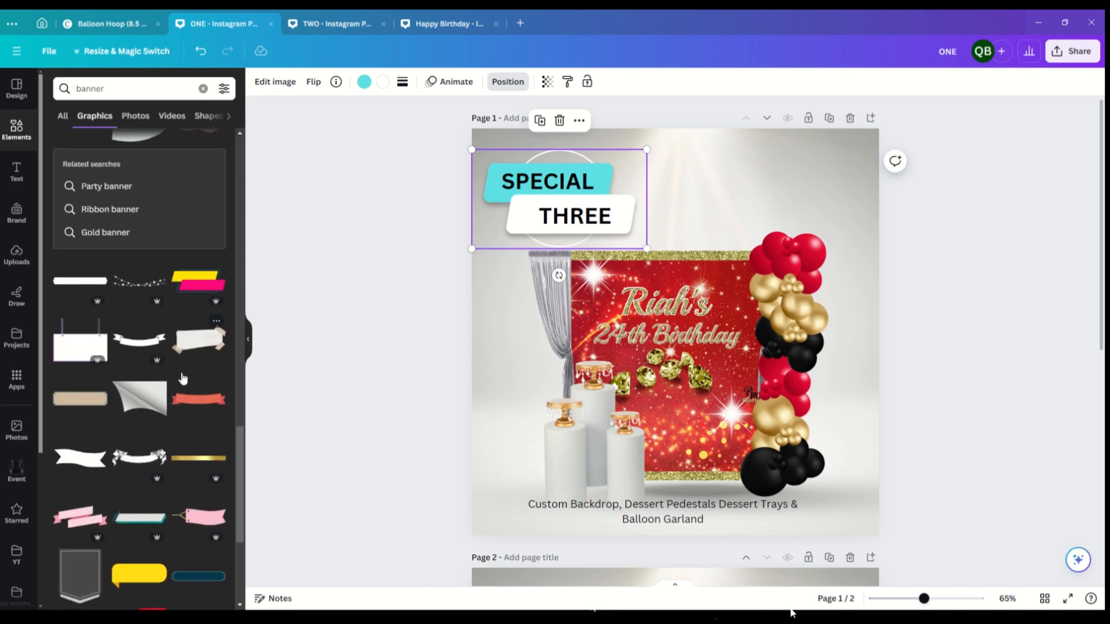
scroll(144, 480, "down", 3)
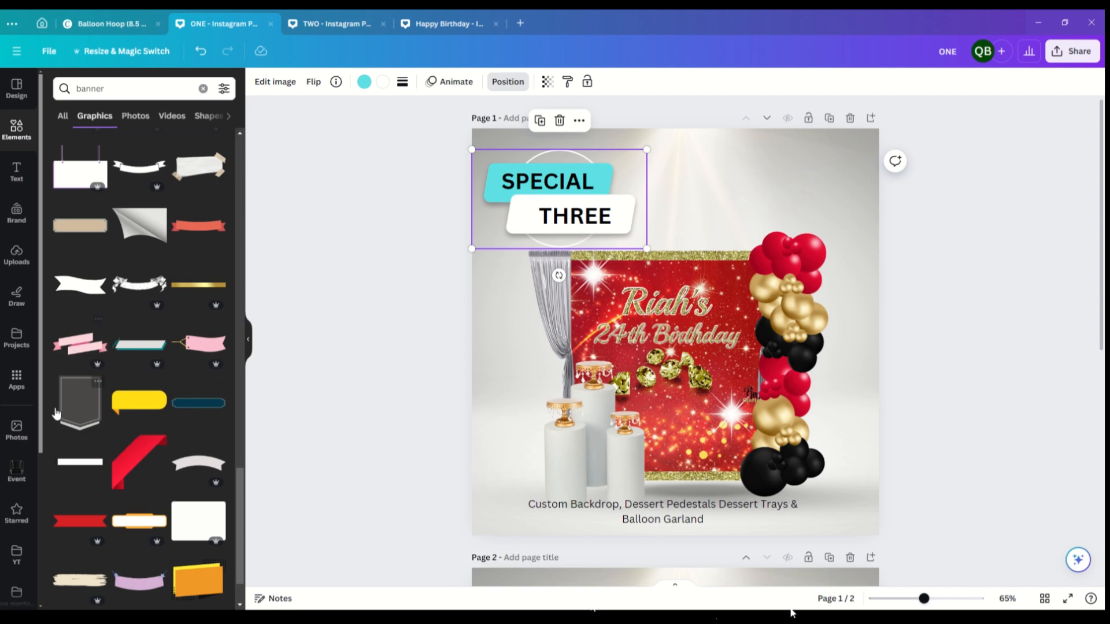
left_click(79, 407)
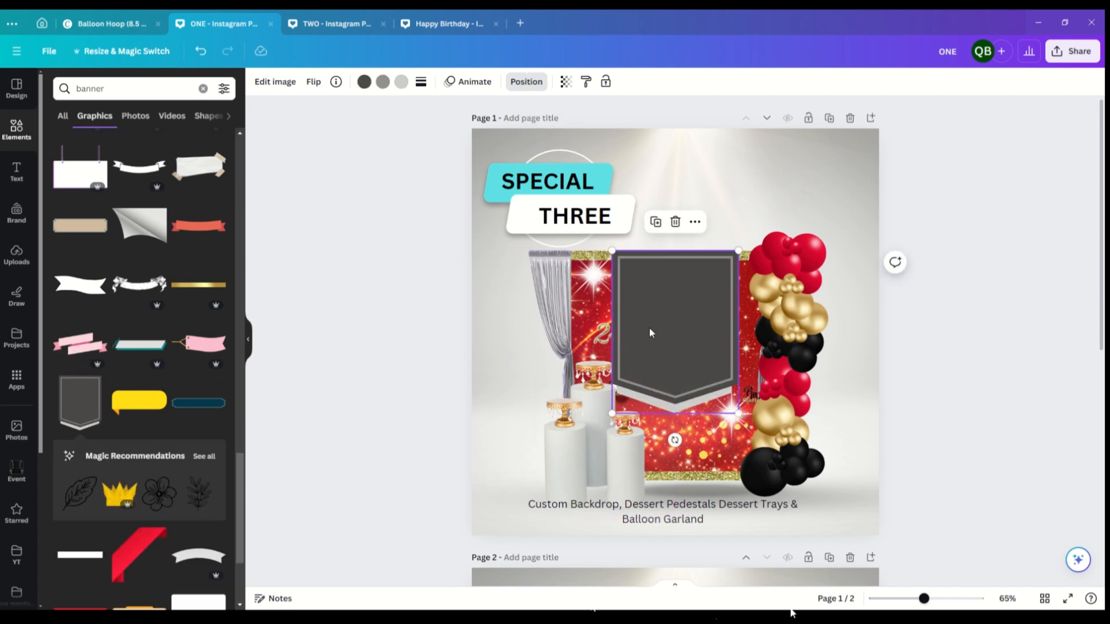
left_click_drag(649, 329, 549, 217)
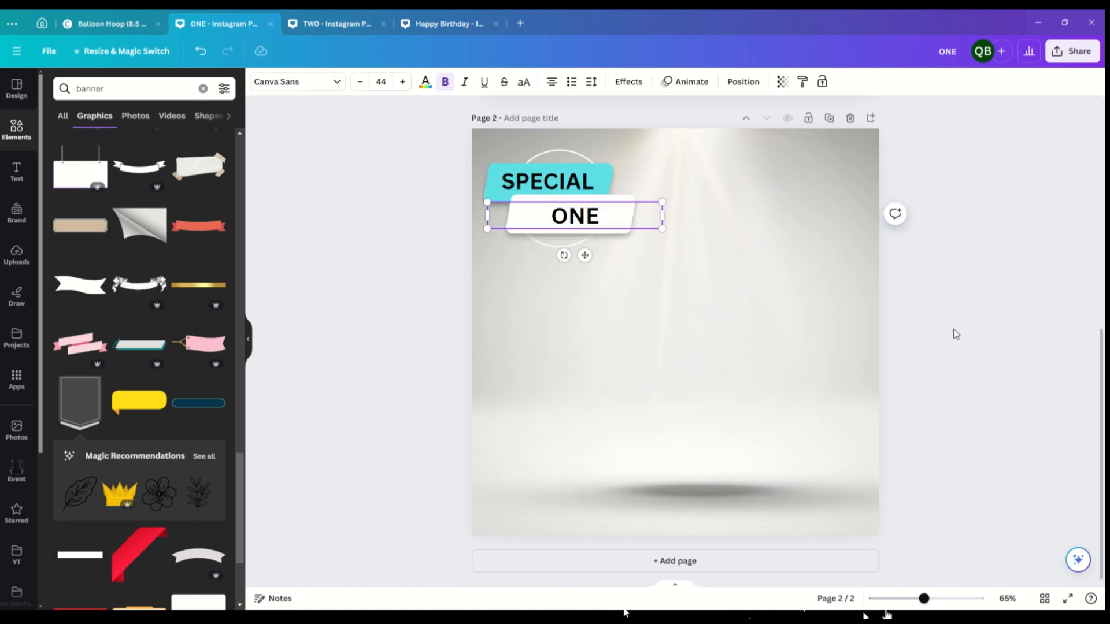
- Paste the copied SPECIAL and THREE text boxes onto page 2
right_click(607, 434)
left_click(630, 411)
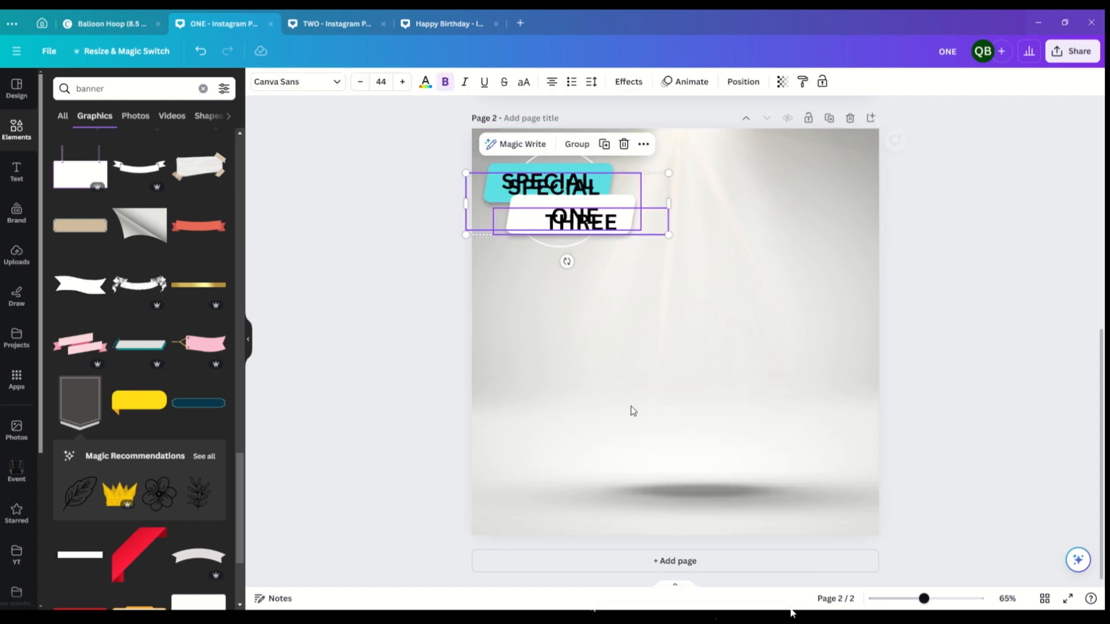
- Delete the duplicate pasted SPECIAL and THREE text boxes from page 2, keeping the SPECIAL ONE title
left_click(623, 144)
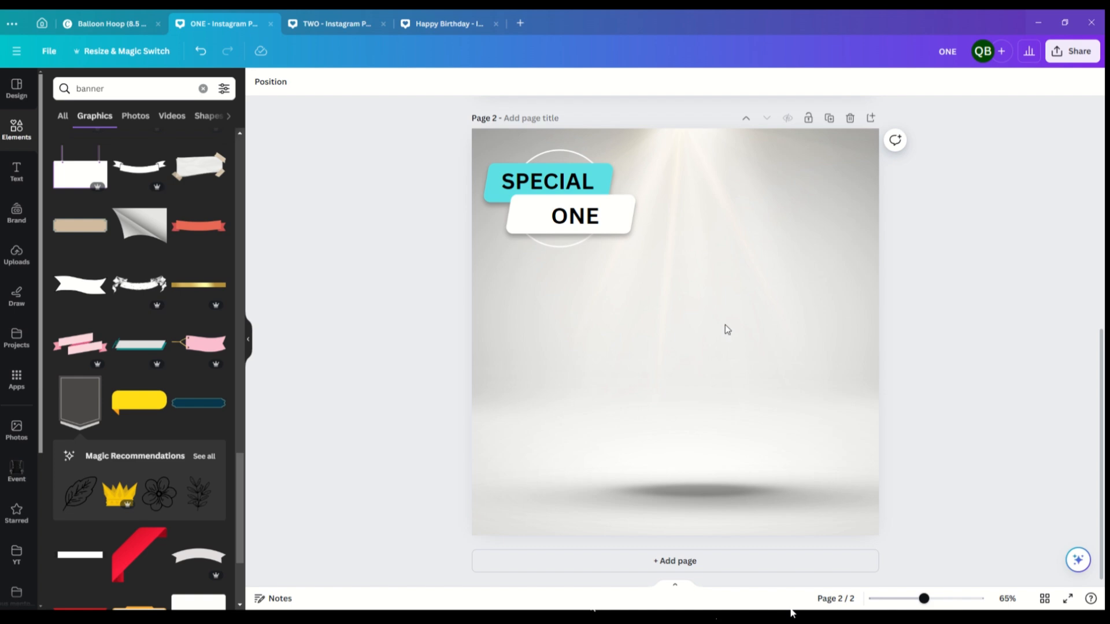
scroll(943, 333, "up", 5)
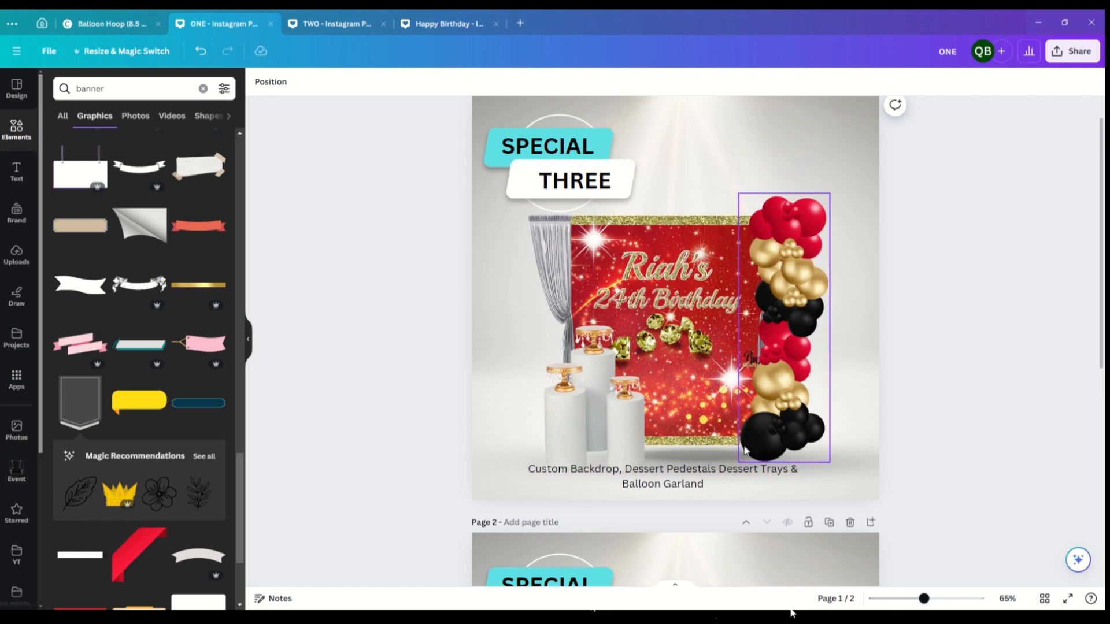
scroll(917, 388, "down", 5)
scroll(917, 388, "down", 2)
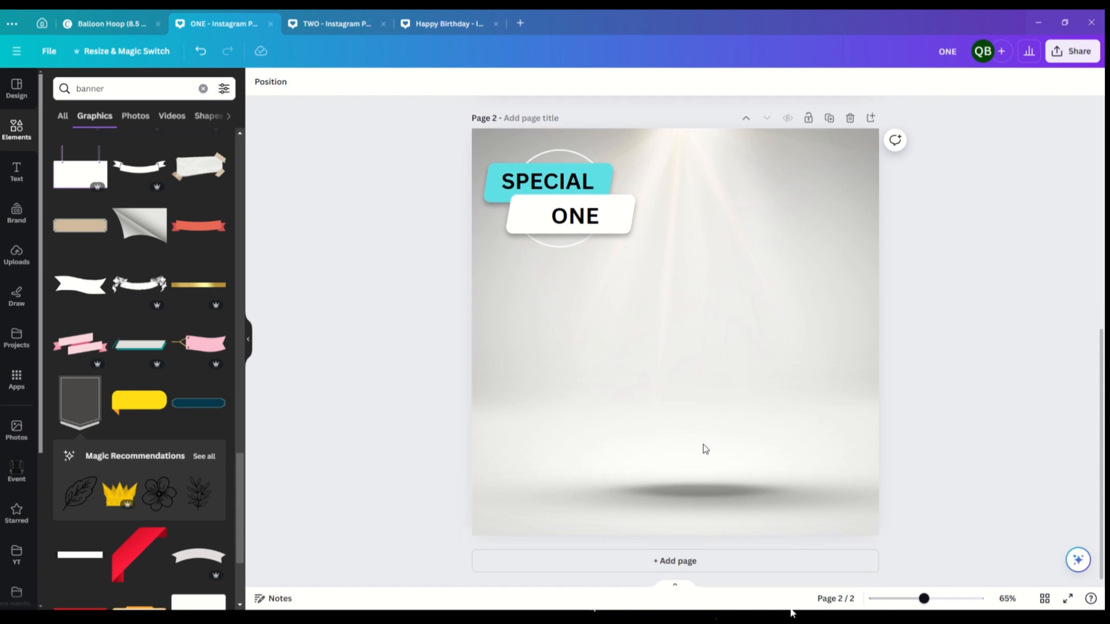
- Search the elements for "drapes" and browse all matching graphics
left_click(204, 89)
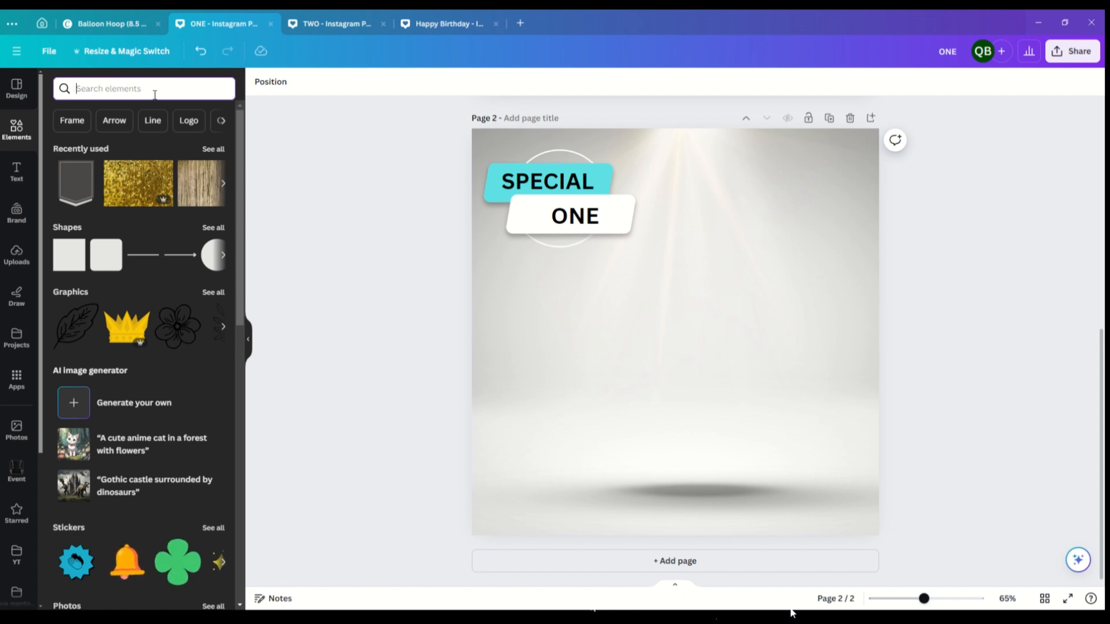
type("drap")
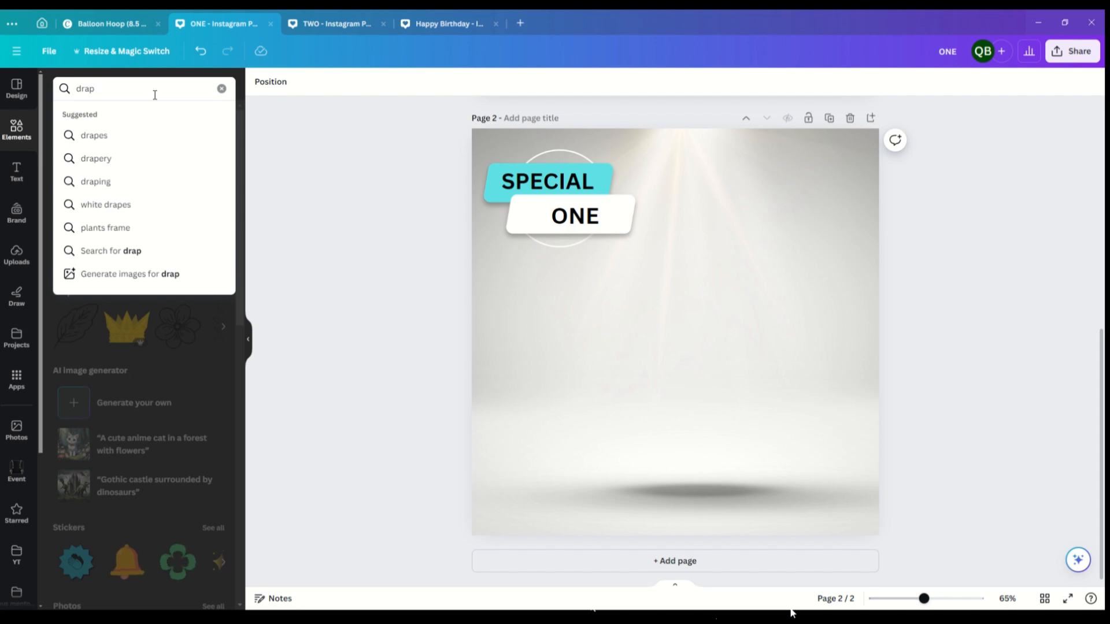
type("es")
key("Return")
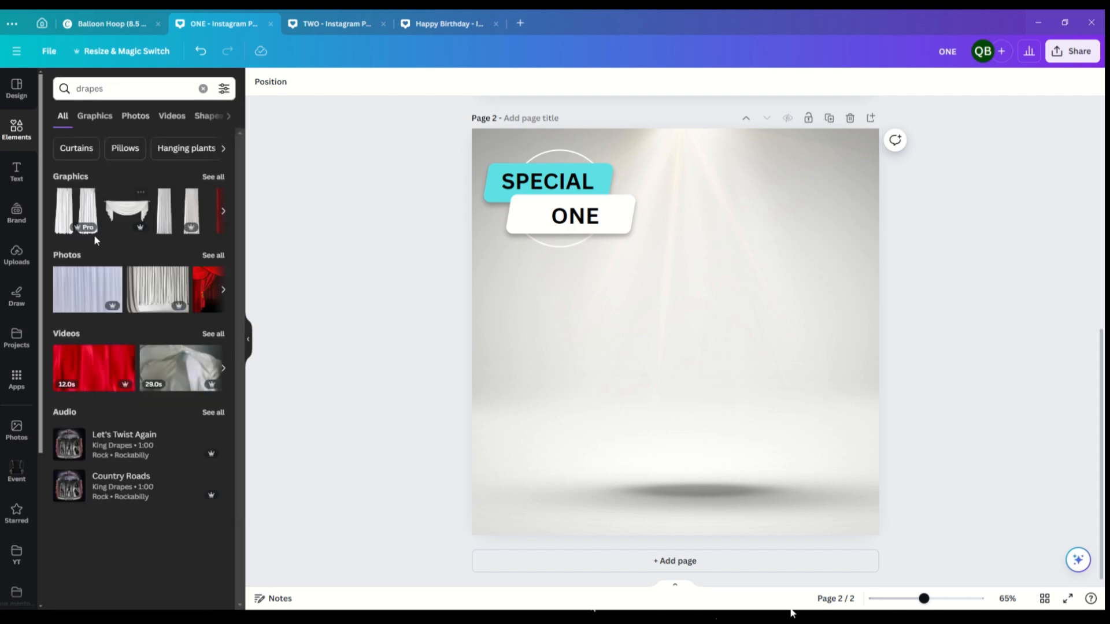
left_click(213, 178)
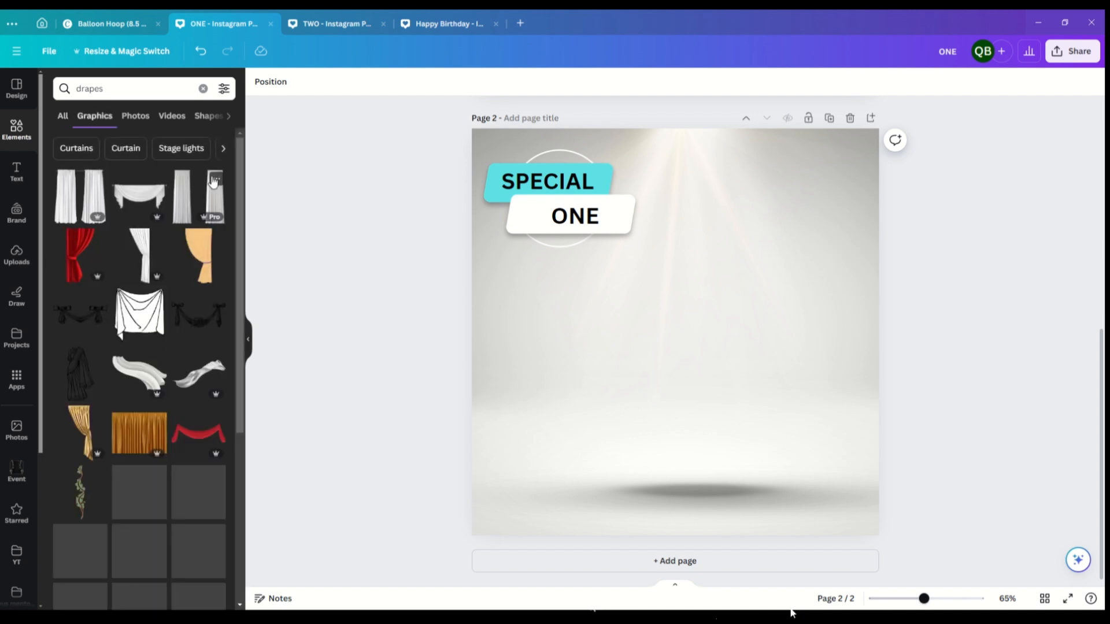
scroll(190, 321, "down", 4)
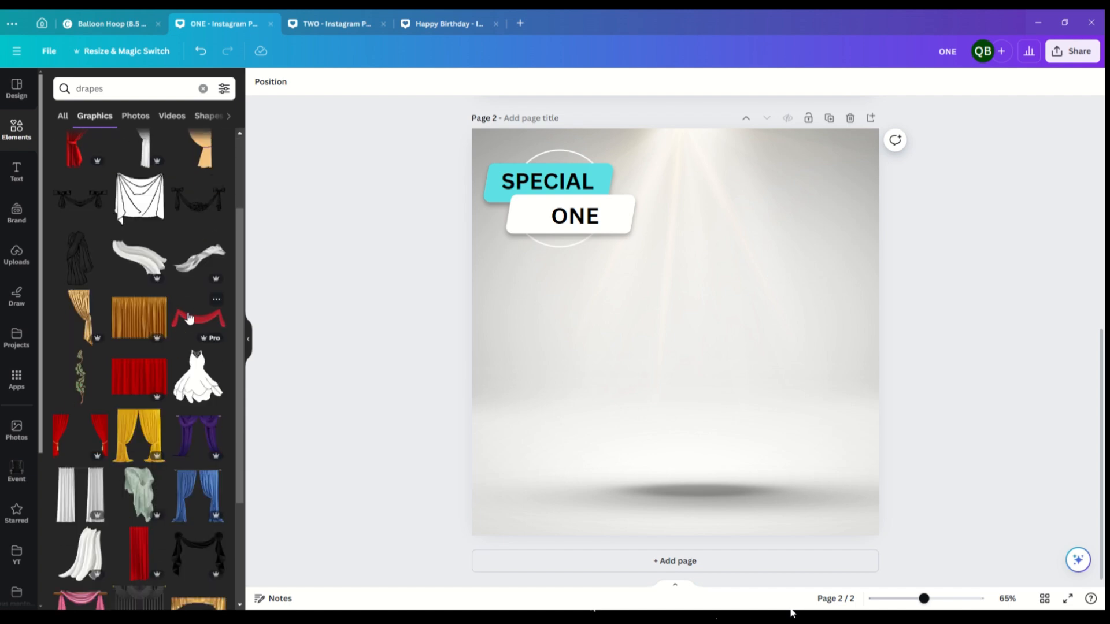
- Insert the golden-brown curtain graphic on page 2 instead of the pale gold drape, narrow it and centre it horizontally
left_click(198, 554)
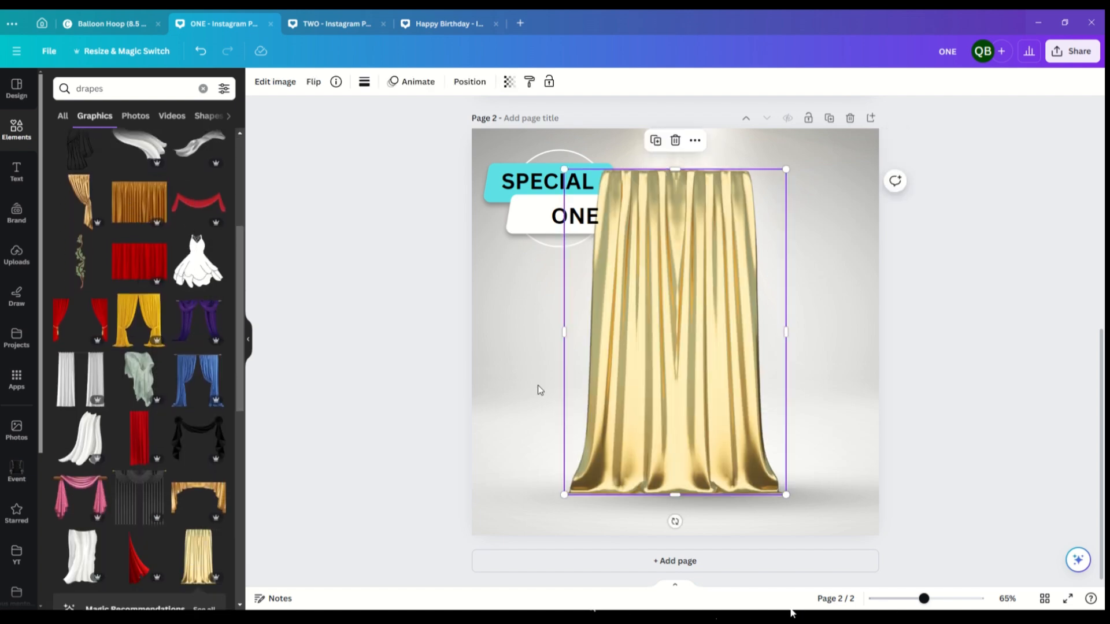
left_click(674, 139)
left_click(131, 216)
left_click_drag(837, 332, 720, 332)
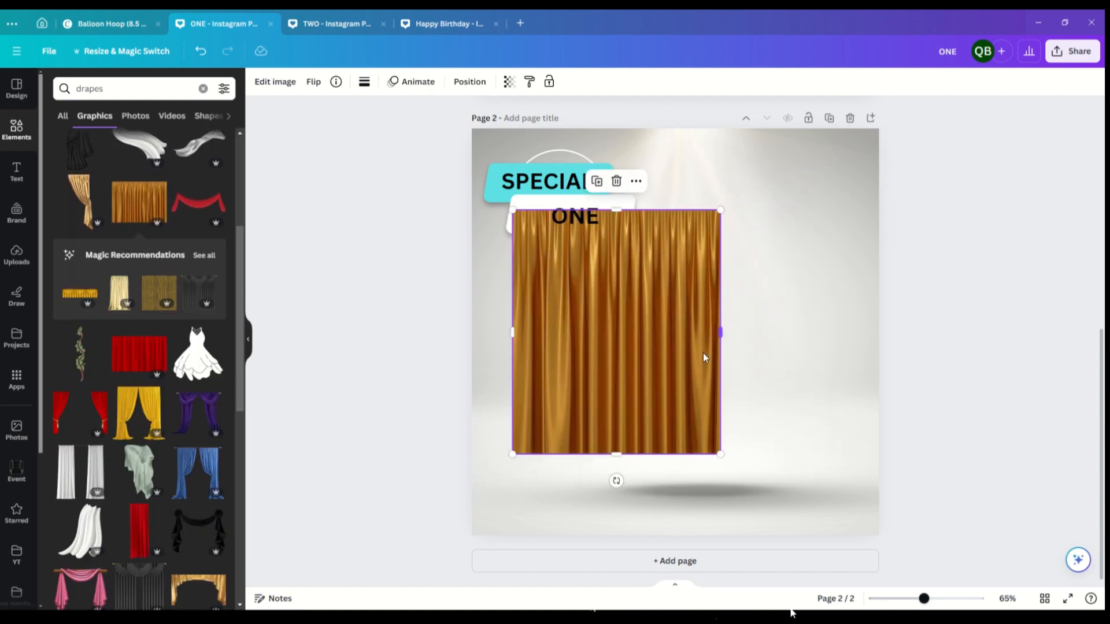
left_click_drag(597, 359, 656, 348)
- Insert the pink curtain from the recently used elements, narrow it to the golden-brown curtain's width and move it to page 2's lower right
scroll(137, 339, "up", 3)
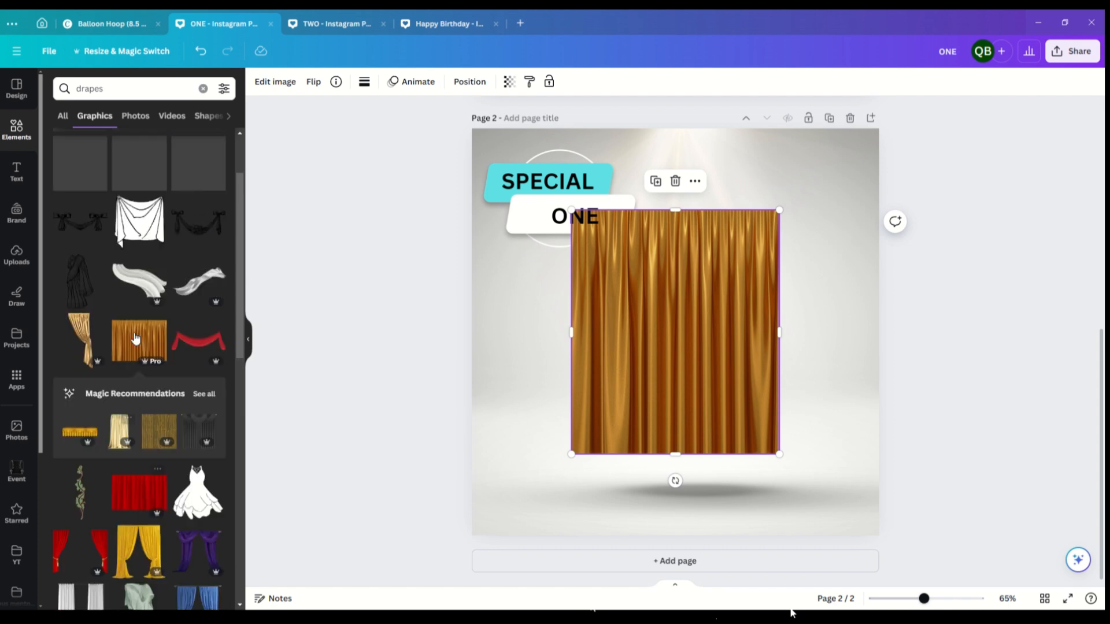
left_click(203, 88)
left_click(212, 150)
left_click(93, 317)
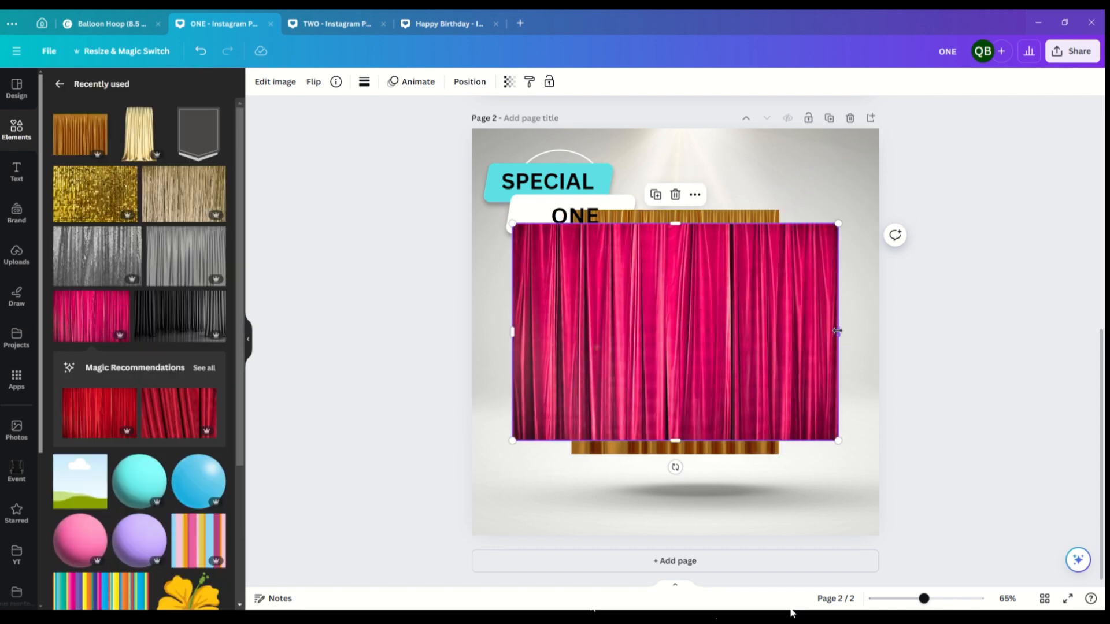
left_click_drag(837, 332, 781, 333)
left_click_drag(513, 332, 572, 332)
left_click_drag(657, 296, 804, 370)
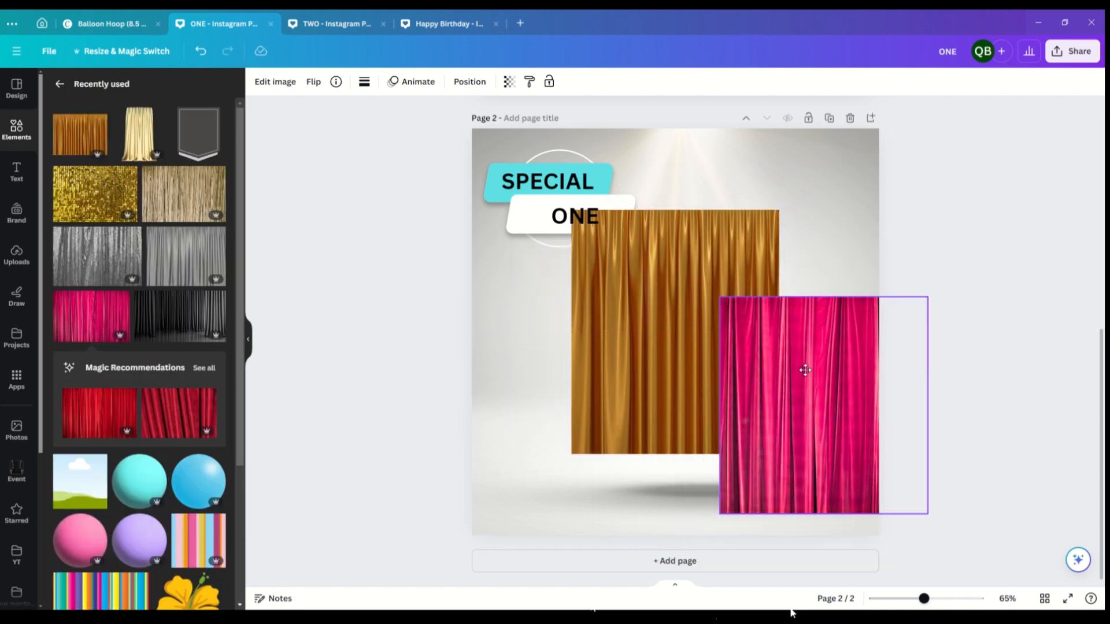
- Move the golden-brown curtain down below the title label and set the hue of its light gold colour to 76
left_click(626, 325)
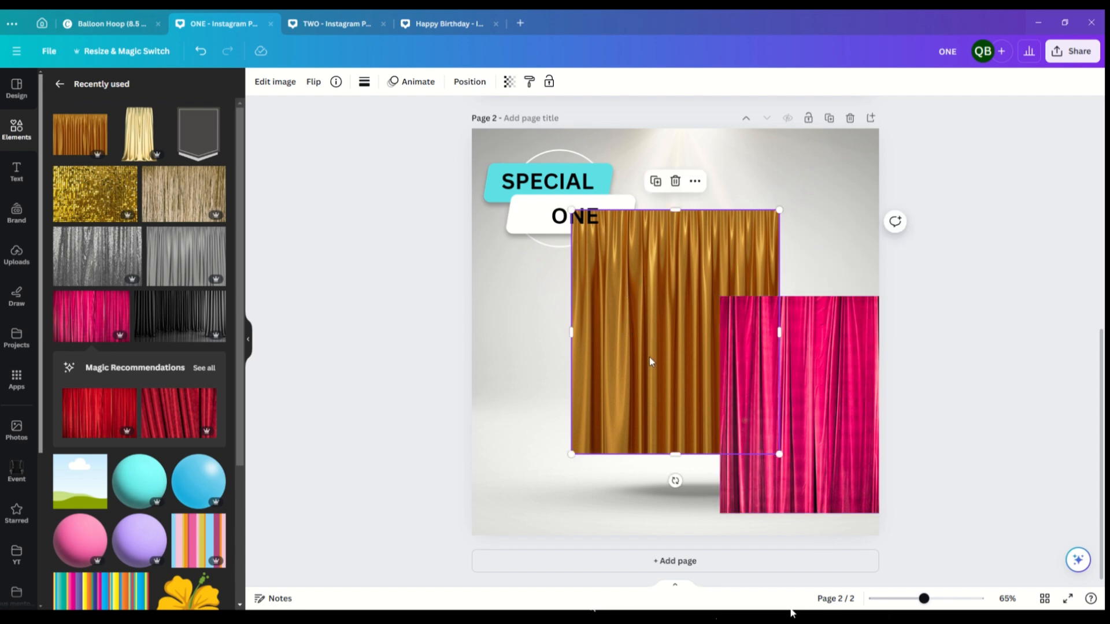
left_click_drag(655, 330, 653, 357)
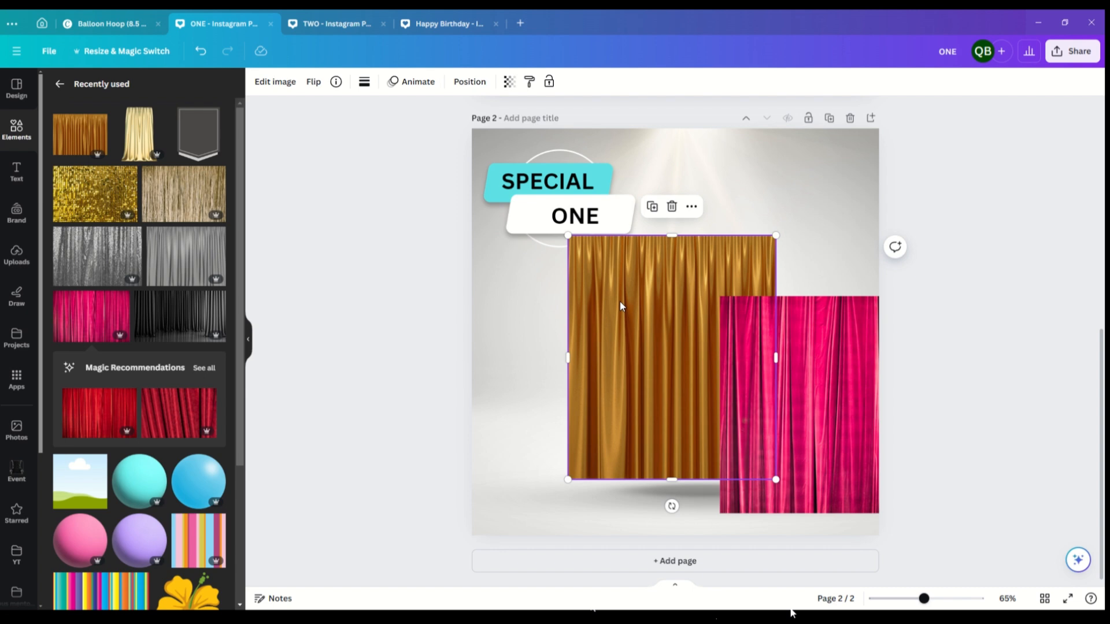
left_click(280, 86)
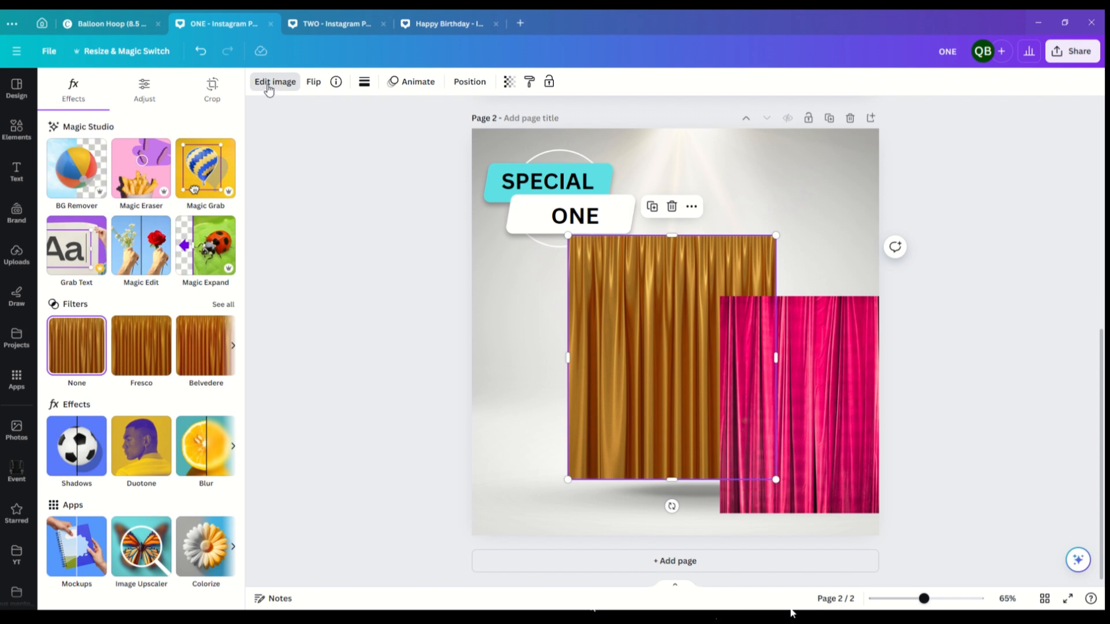
left_click(149, 103)
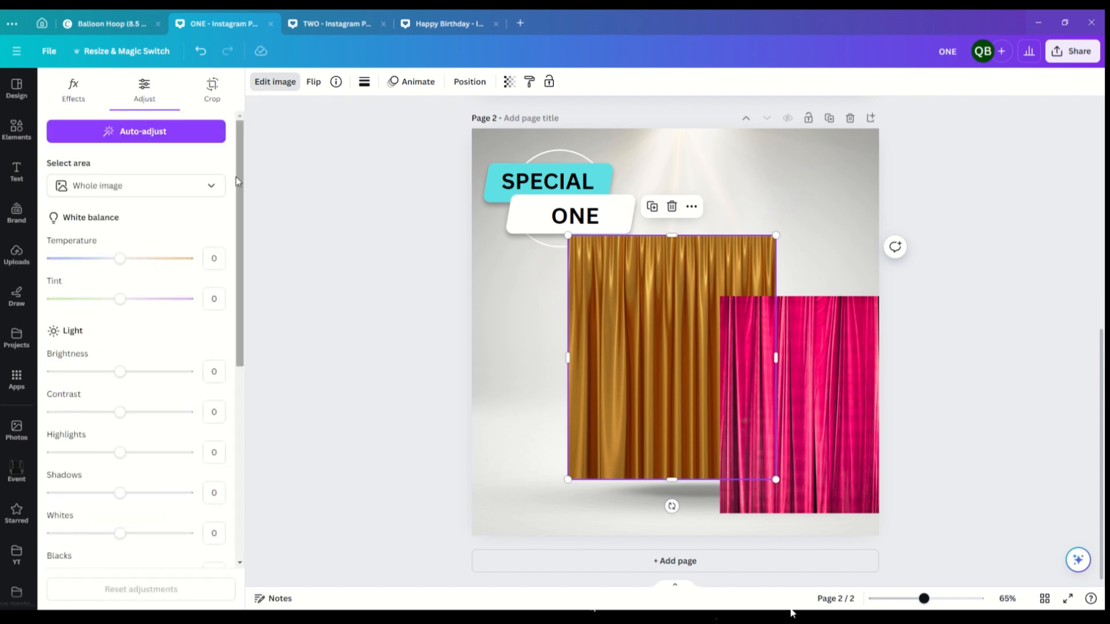
left_click_drag(236, 177, 232, 408)
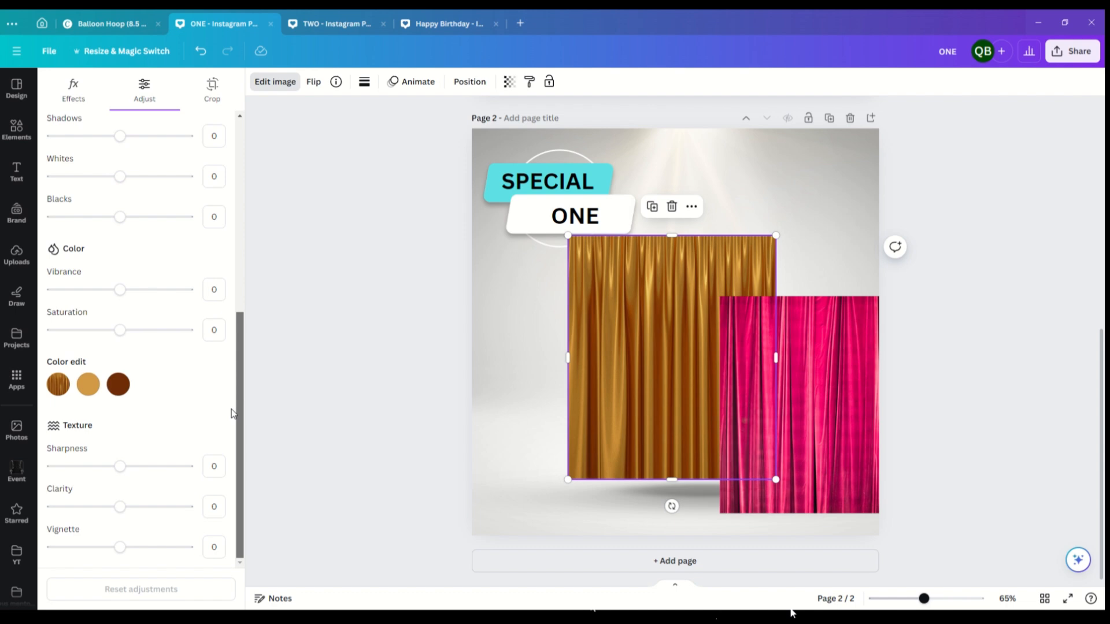
left_click(88, 385)
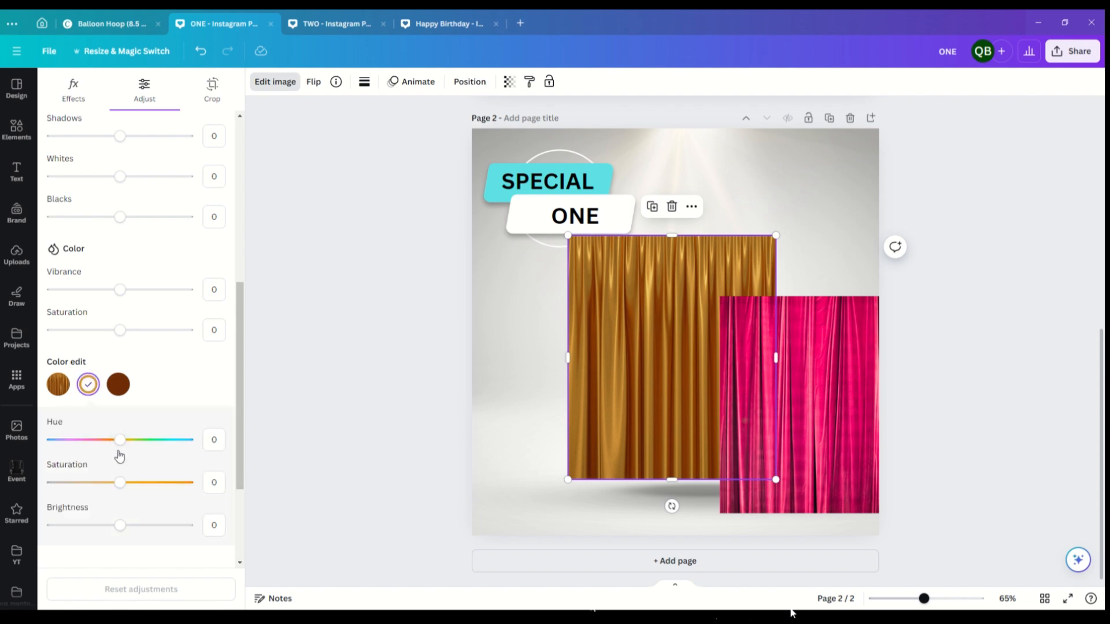
left_click_drag(121, 448, 173, 444)
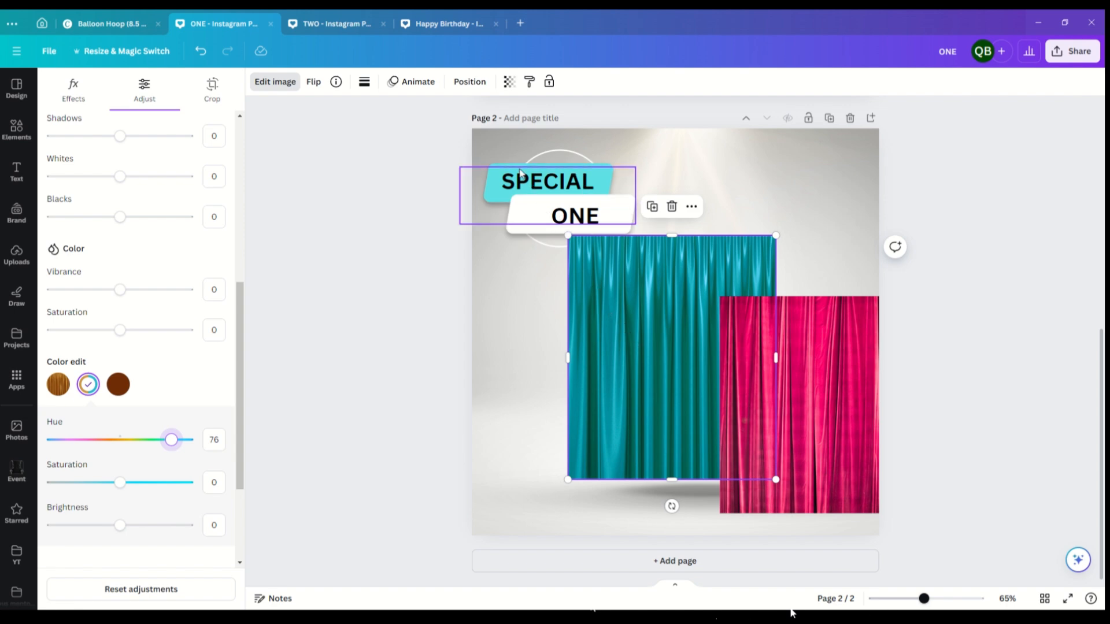
- Delete the pink curtain and slightly shrink the teal curtain, positioning it just above the floor shadow
left_click(830, 393)
left_click(824, 267)
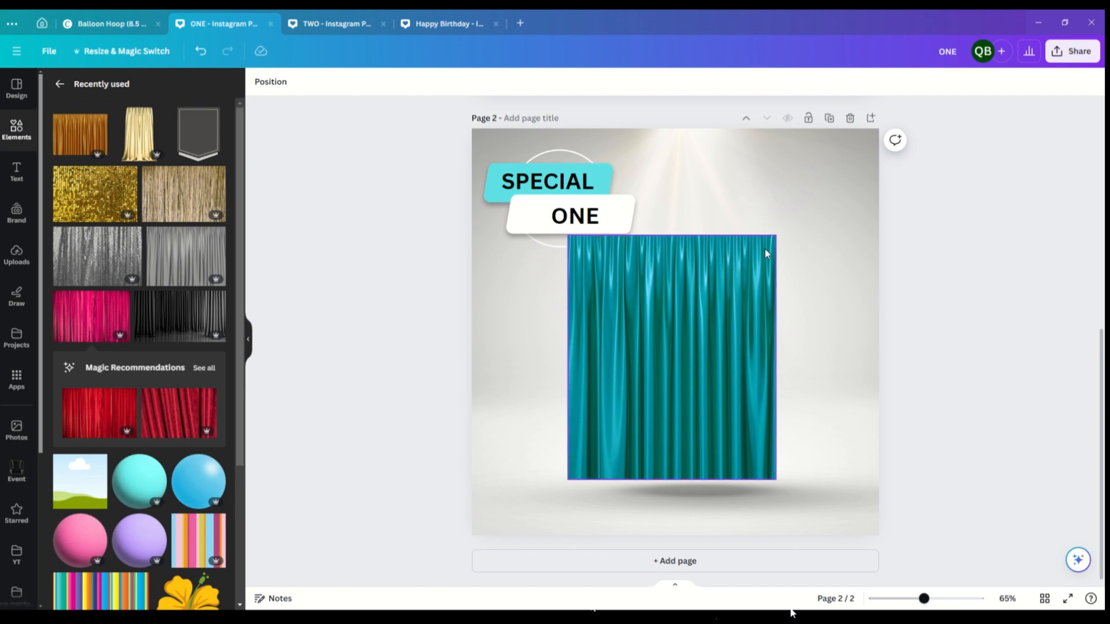
left_click_drag(665, 361, 668, 356)
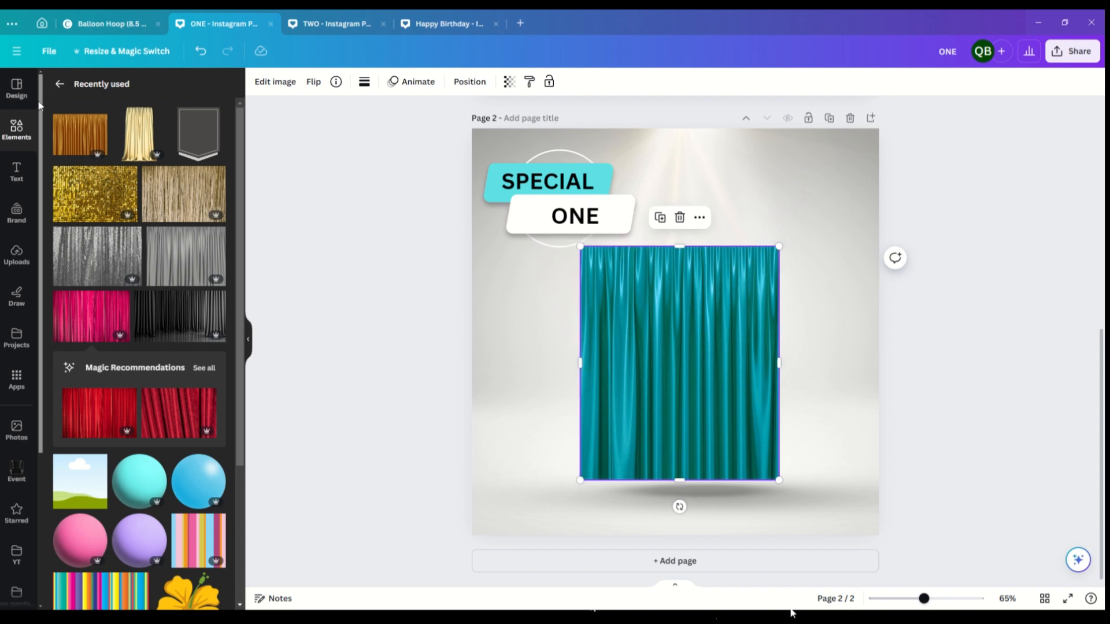
left_click(58, 84)
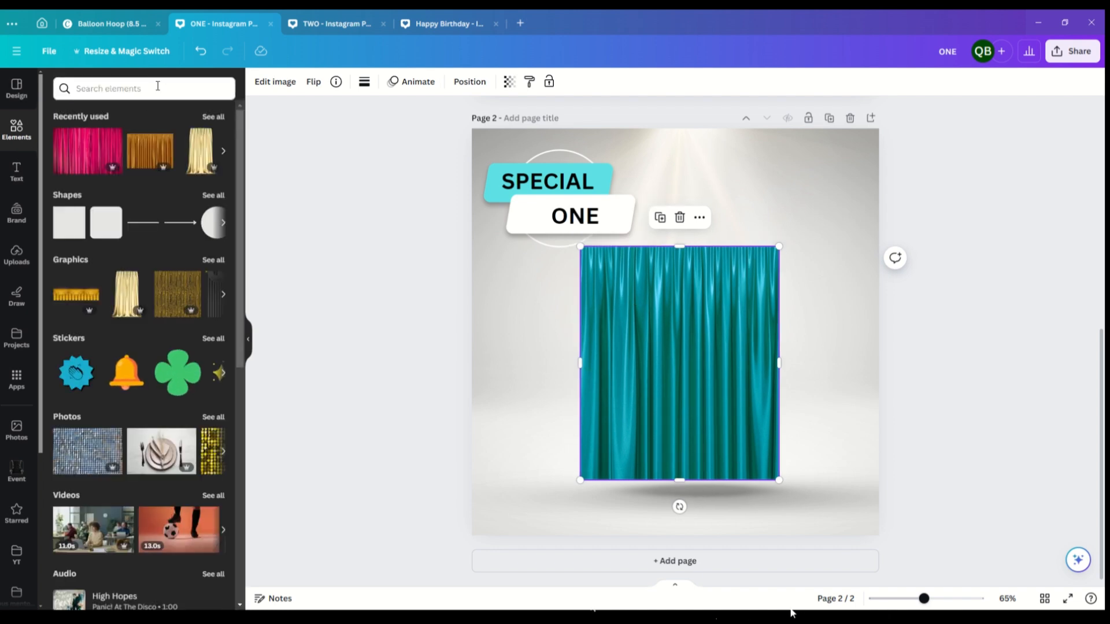
left_click(156, 86)
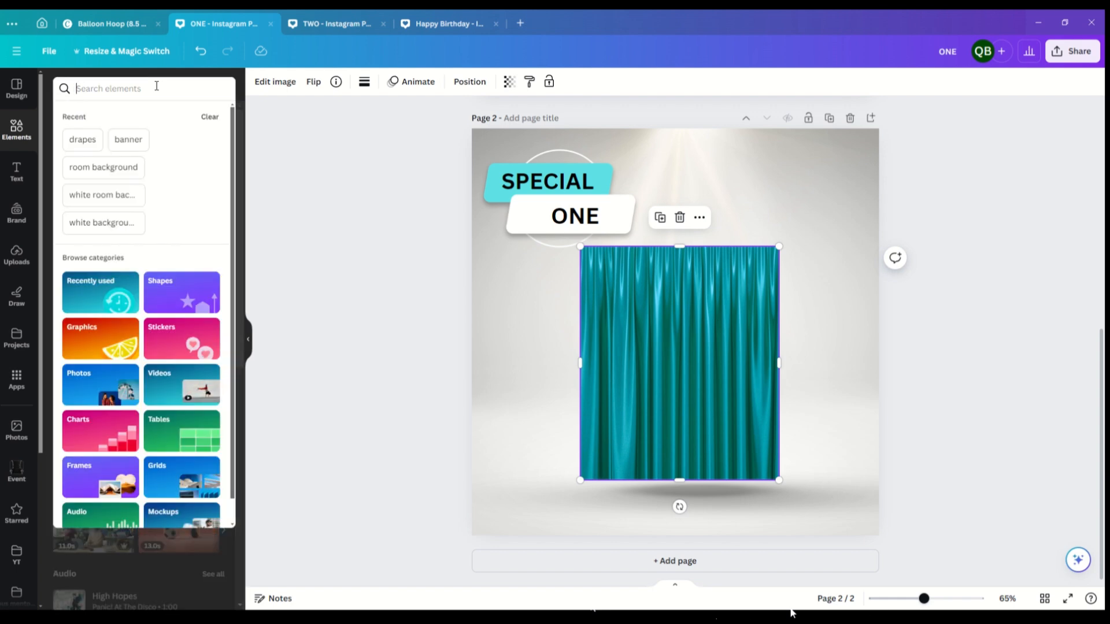
type("sh")
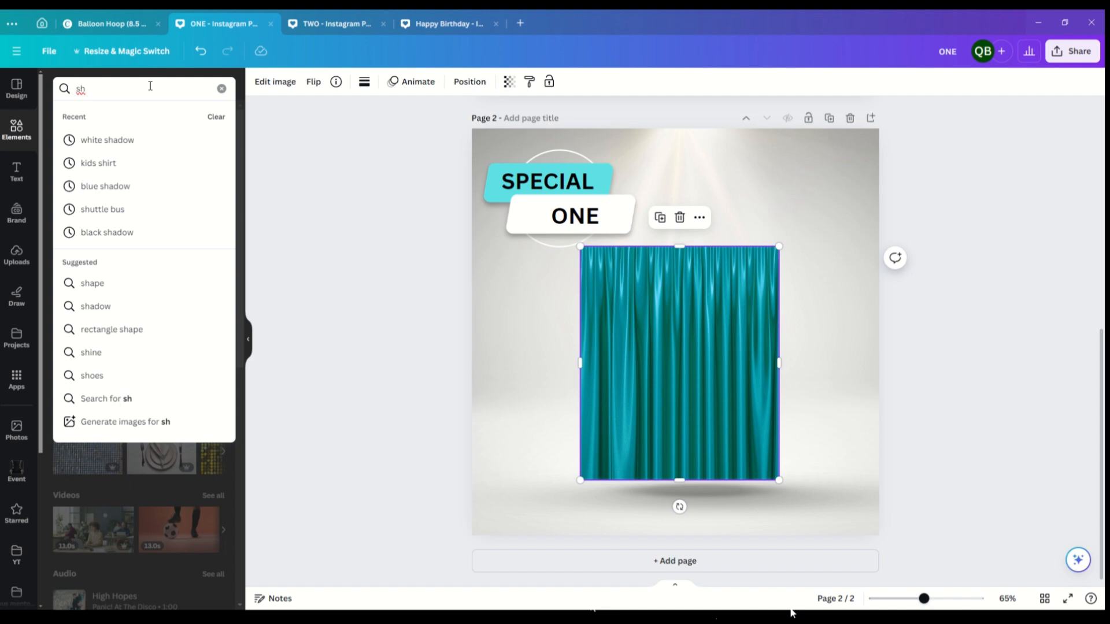
left_click(221, 88)
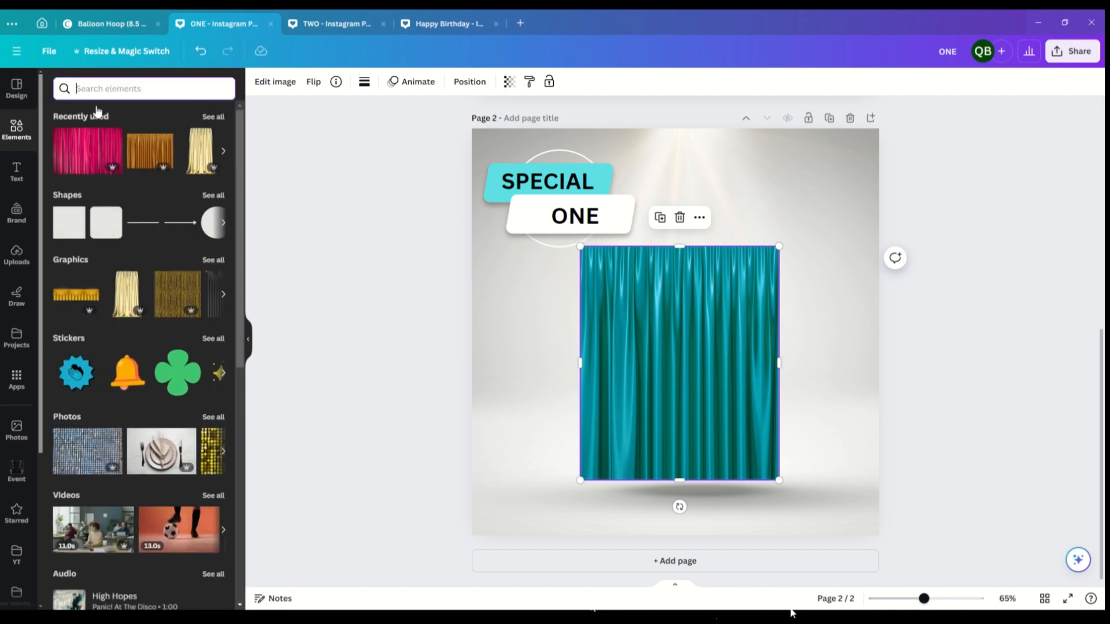
- Search for "sphere" using the keyword of the recently used Green sphere 3d graphic and list all matching photos
left_click(212, 117)
scroll(163, 224, "down", 2)
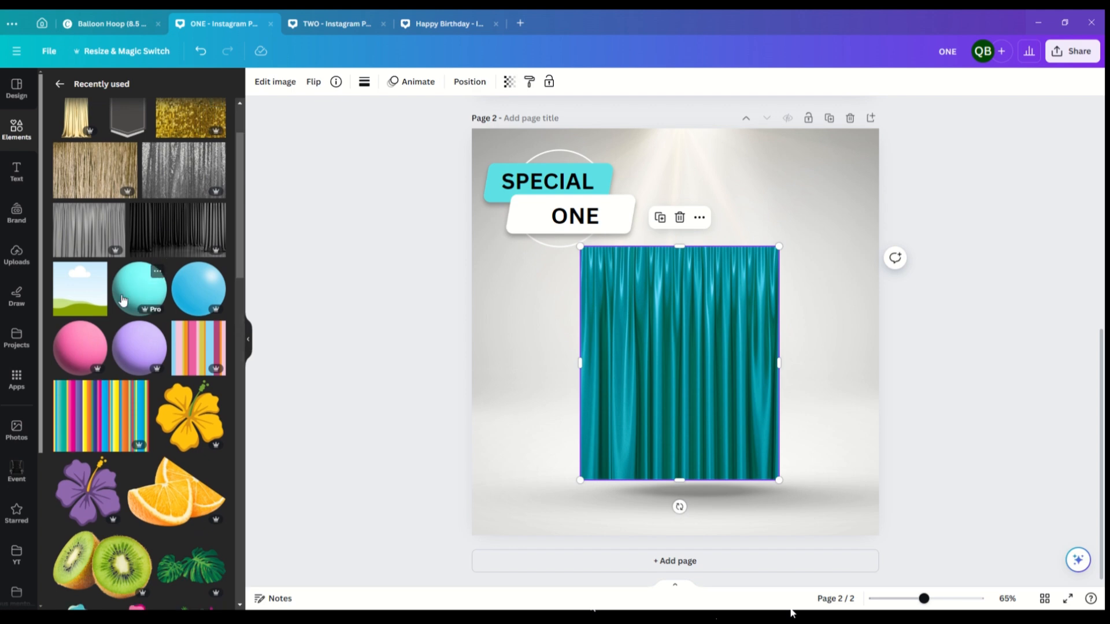
left_click(157, 272)
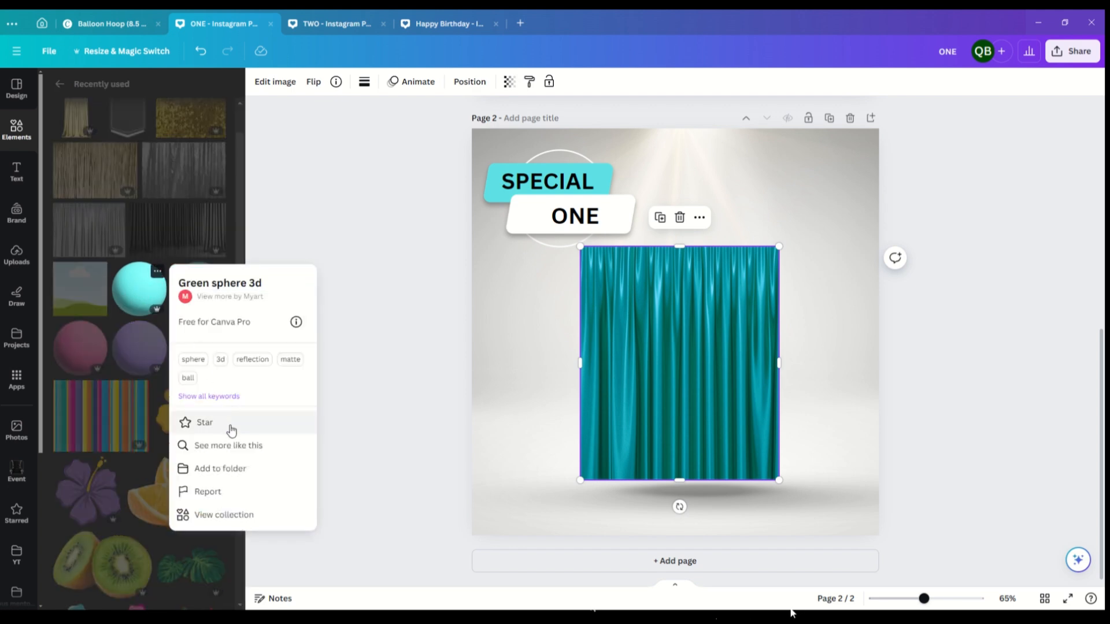
left_click(194, 359)
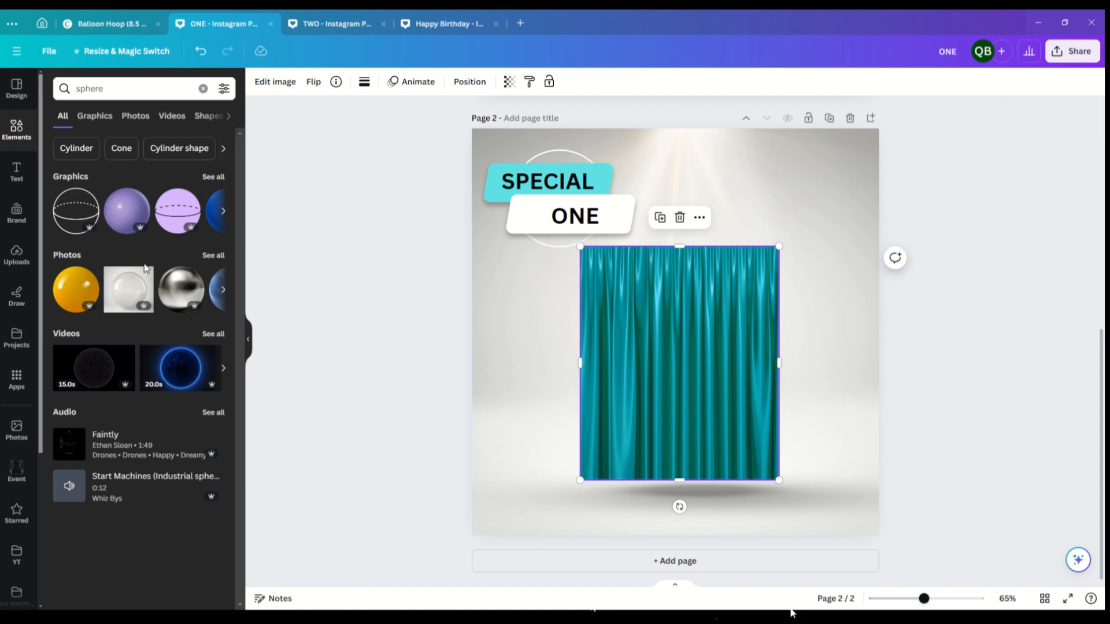
left_click(217, 257)
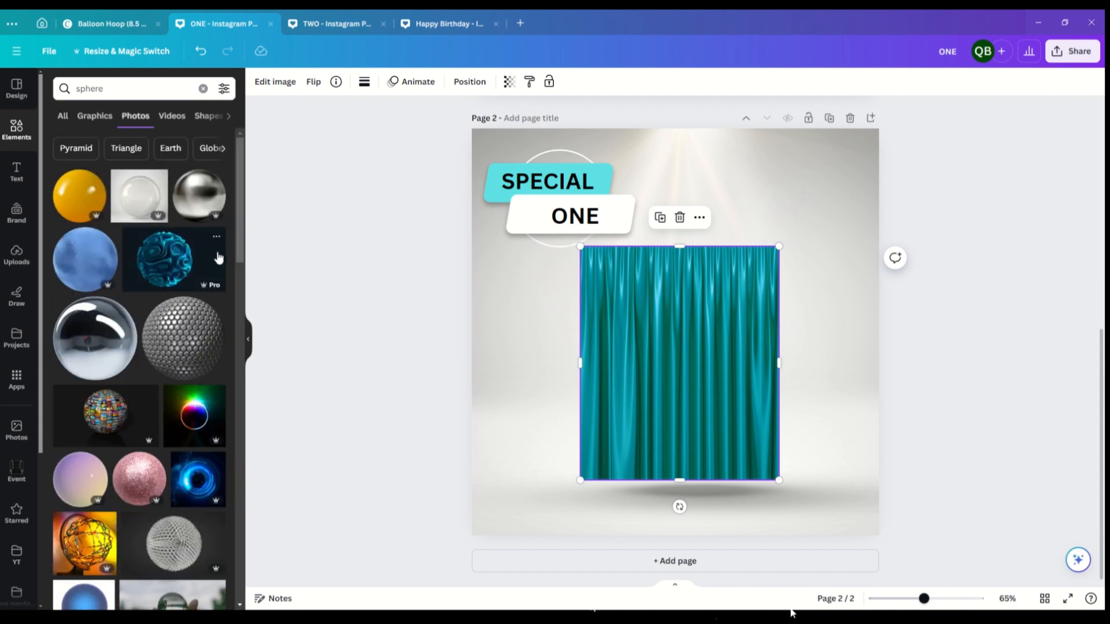
left_click(203, 88)
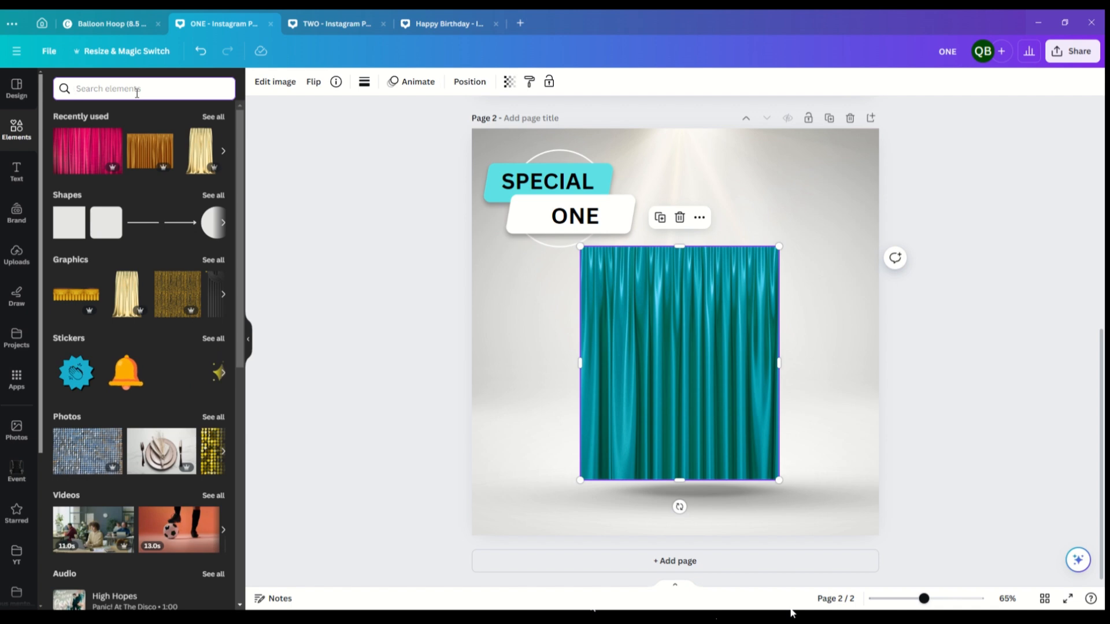
type("sh")
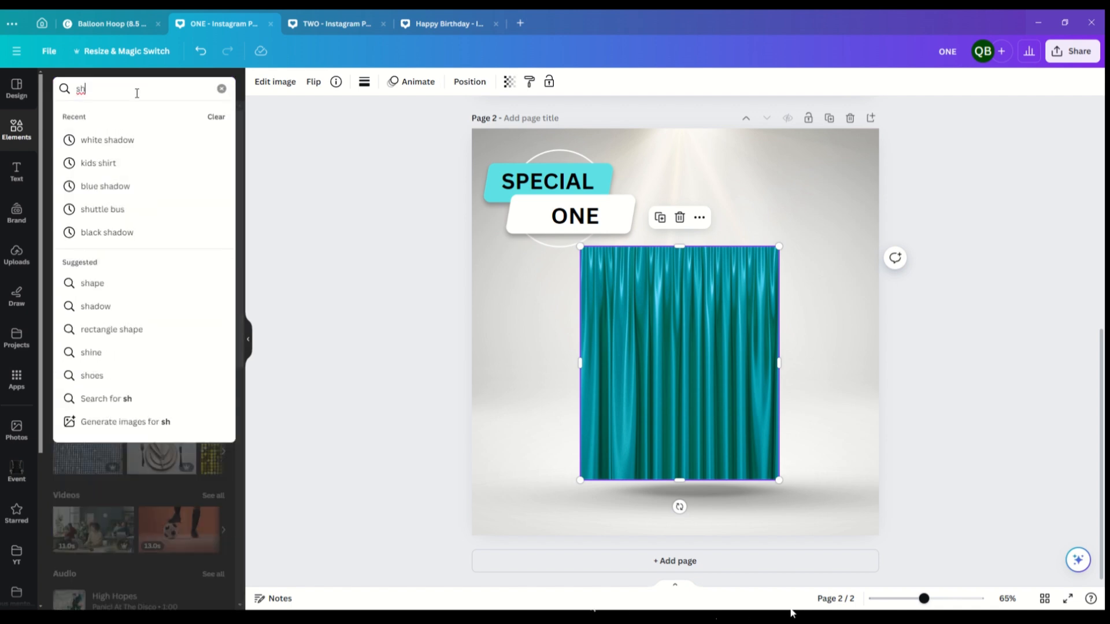
type("r")
key("BackSpace")
type("ere")
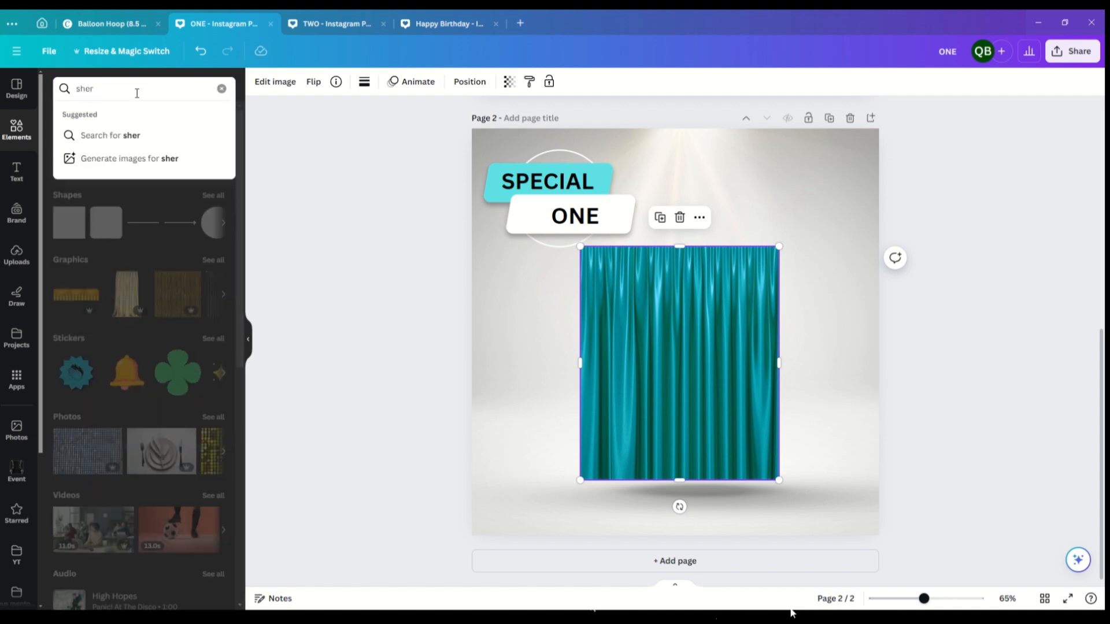
left_click_drag(137, 93, 60, 137)
key("BackSpace")
- Reuse the recent "sphere" search and narrow it to teal spheres
left_click(64, 139)
left_click(177, 86)
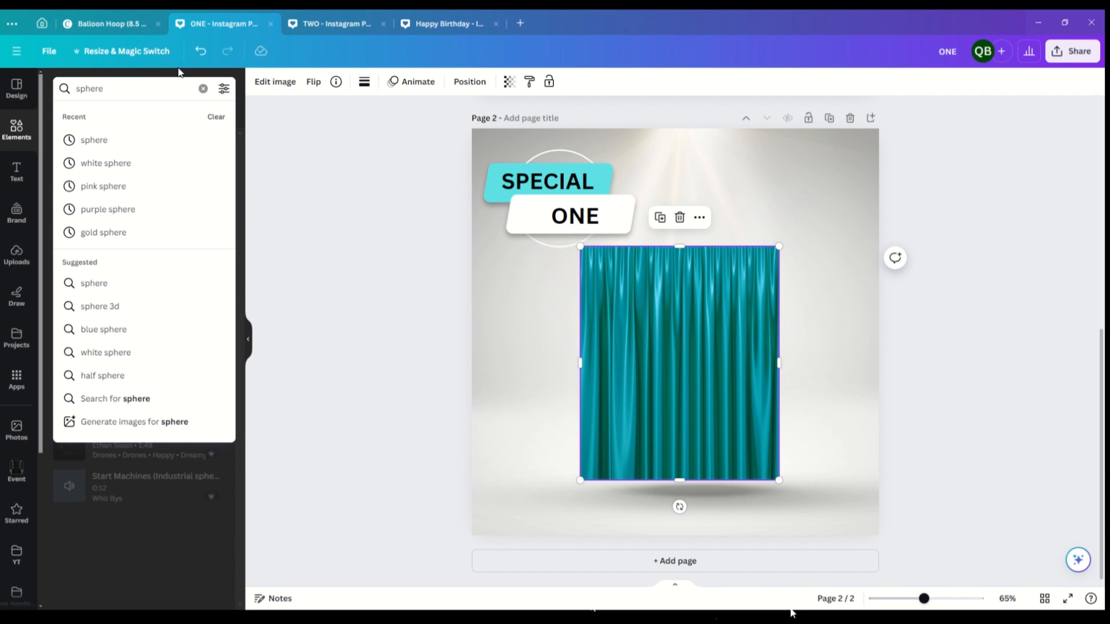
key("Home")
type("teal")
key("Return")
- Show all teal sphere graphics and open the full Magic Recommendations list for similar spheres
left_click(220, 177)
left_click(218, 177)
left_click(199, 374)
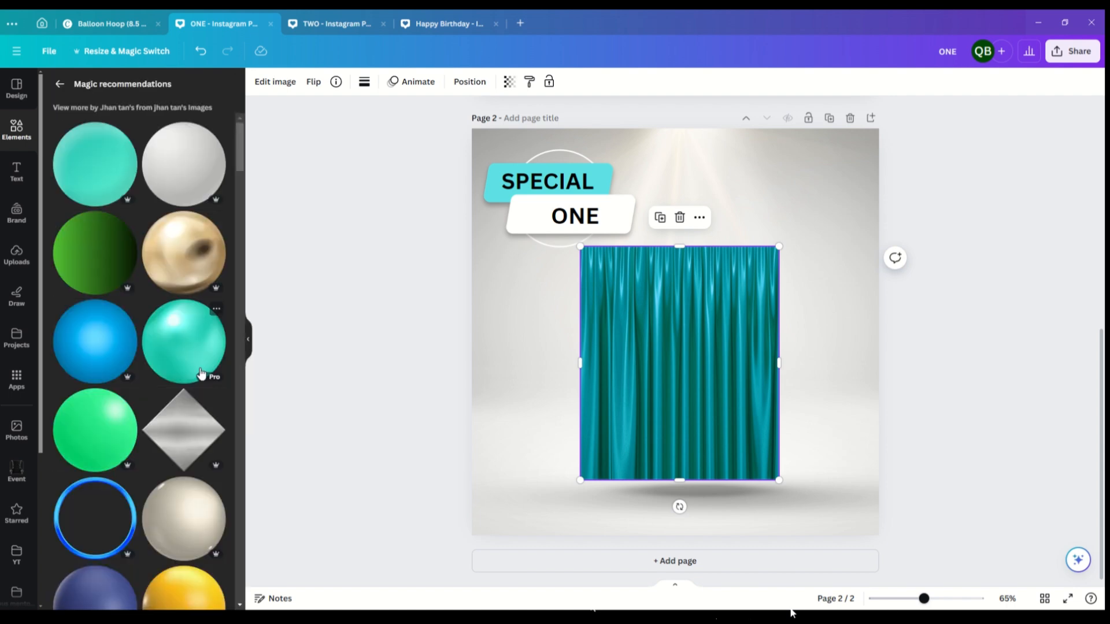
scroll(208, 346, "down", 5)
left_click(95, 306)
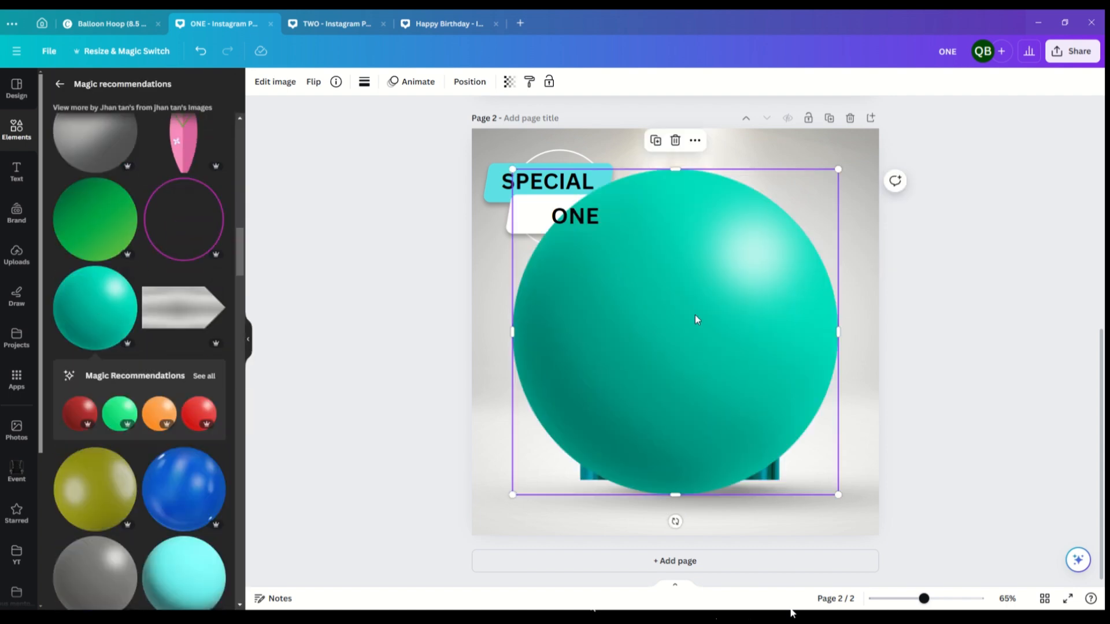
left_click_drag(695, 316, 638, 408)
left_click(617, 234)
- Add the dark teal sphere from the recommendations, shrink it to balloon size and place it to the left of the curtain's lower part
scroll(183, 413, "down", 3)
left_click(104, 572)
left_click_drag(745, 245, 741, 322)
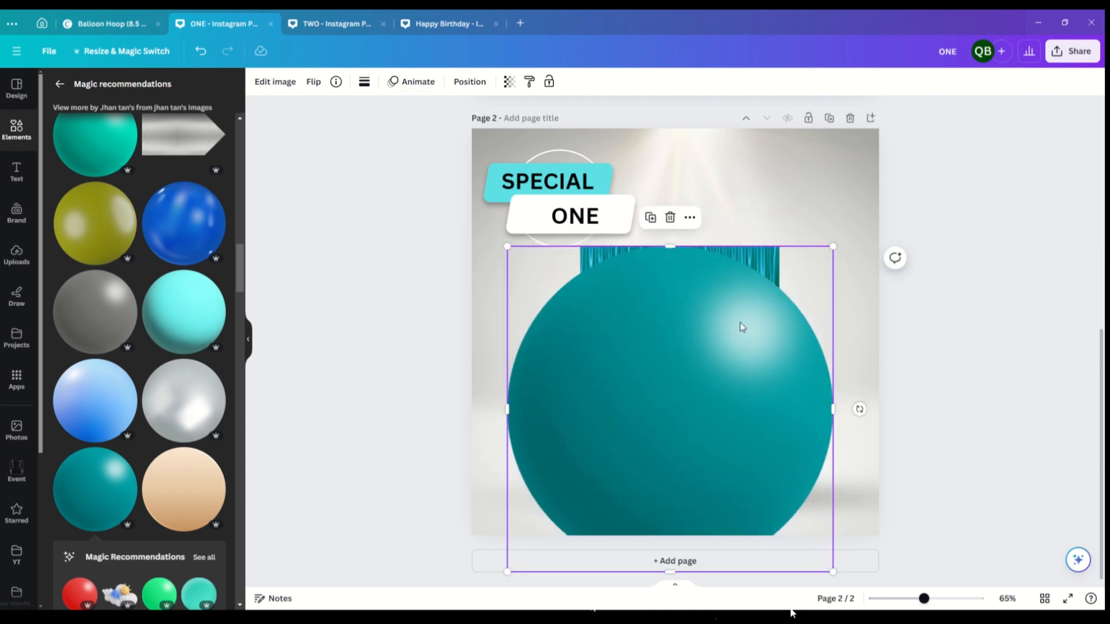
left_click_drag(833, 247, 549, 387)
left_click_drag(559, 501, 523, 410)
left_click_drag(585, 365, 511, 443)
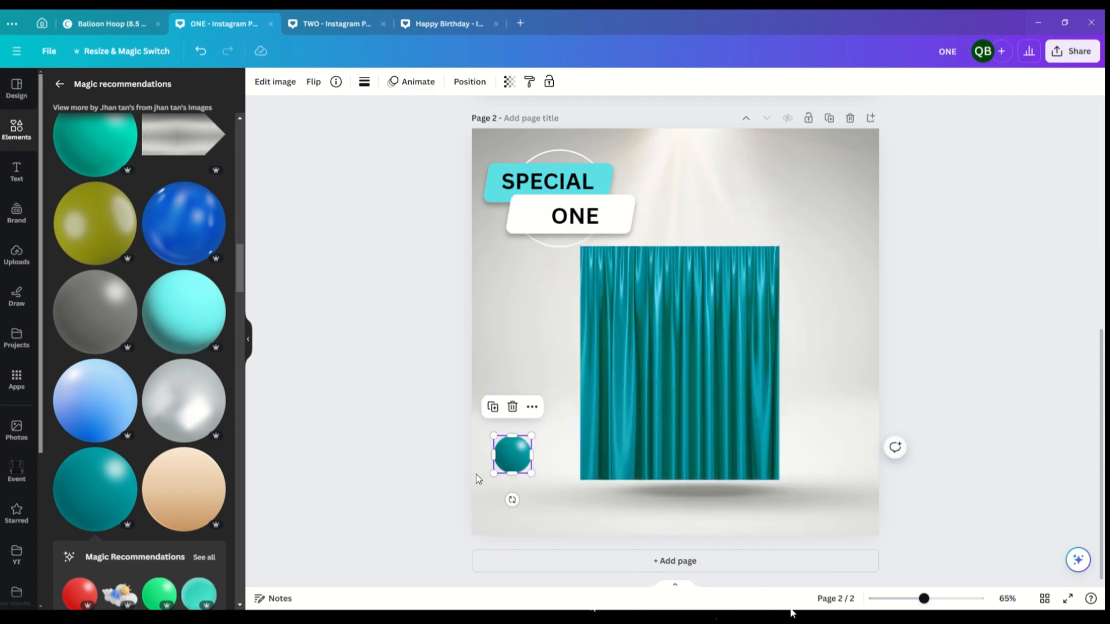
- Add the silver sphere, shrink it to match the teal sphere and place it just below and right of it
left_click(183, 401)
left_click_drag(835, 172, 512, 417)
left_click_drag(529, 477, 532, 476)
- Leave the recommendations list and search the elements for "white sphere"
left_click_drag(238, 280, 243, 170)
left_click(60, 84)
left_click(139, 88)
type("white sphere")
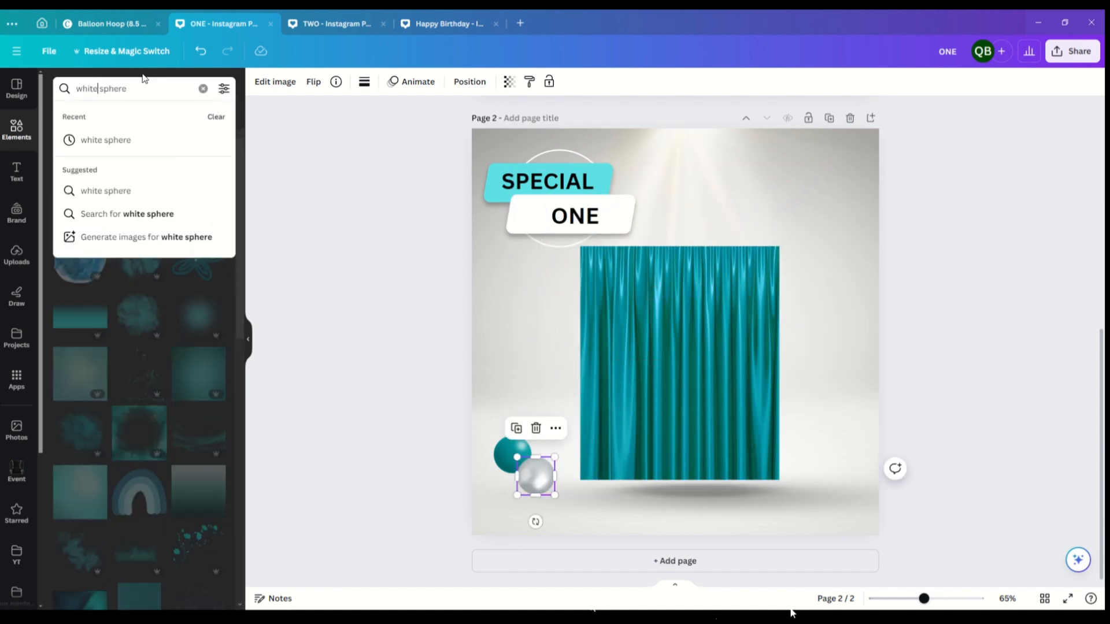
key("Return")
- Search for "black sphere" and add the 3D Black Ball, shrunk to balloon size, above the teal and silver spheres
double_click(87, 88)
type("black")
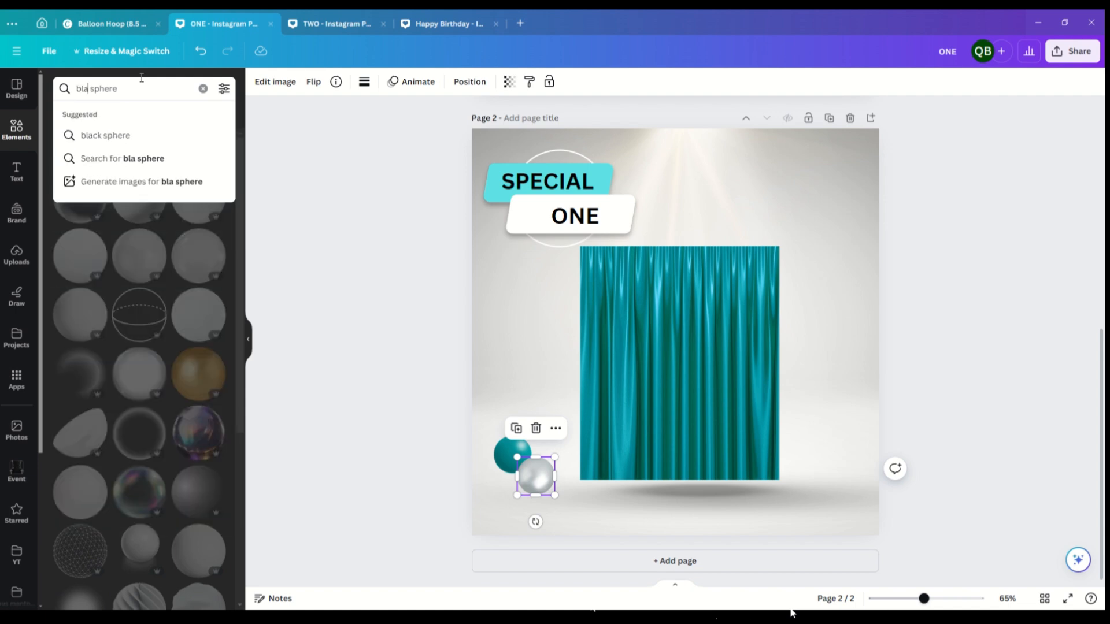
key("Return")
left_click(86, 198)
left_click_drag(674, 331, 541, 410)
left_click_drag(560, 393, 563, 388)
- Replace the 3D Black Ball with a different small black sphere found among graphics similar to it
left_click(98, 177)
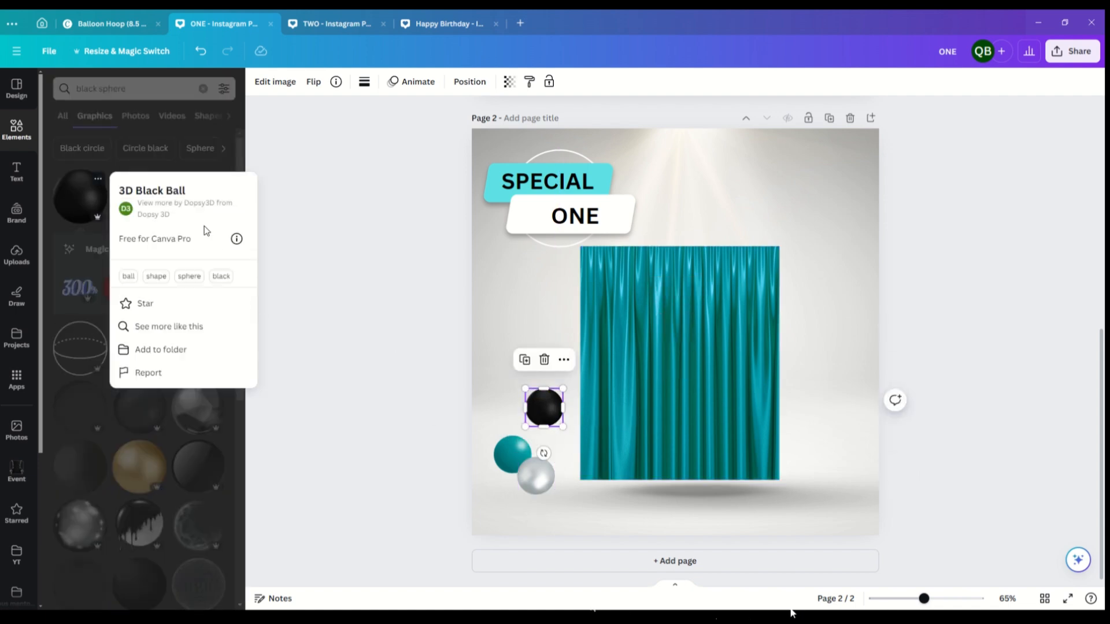
left_click(190, 326)
left_click(190, 284)
left_click_drag(513, 169, 523, 366)
left_click(549, 408)
key("Delete")
- Browse the Magic Recommendations from Dopsy 3D for further sphere colours
left_click(216, 222)
left_click(309, 404)
scroll(194, 295, "down", 14)
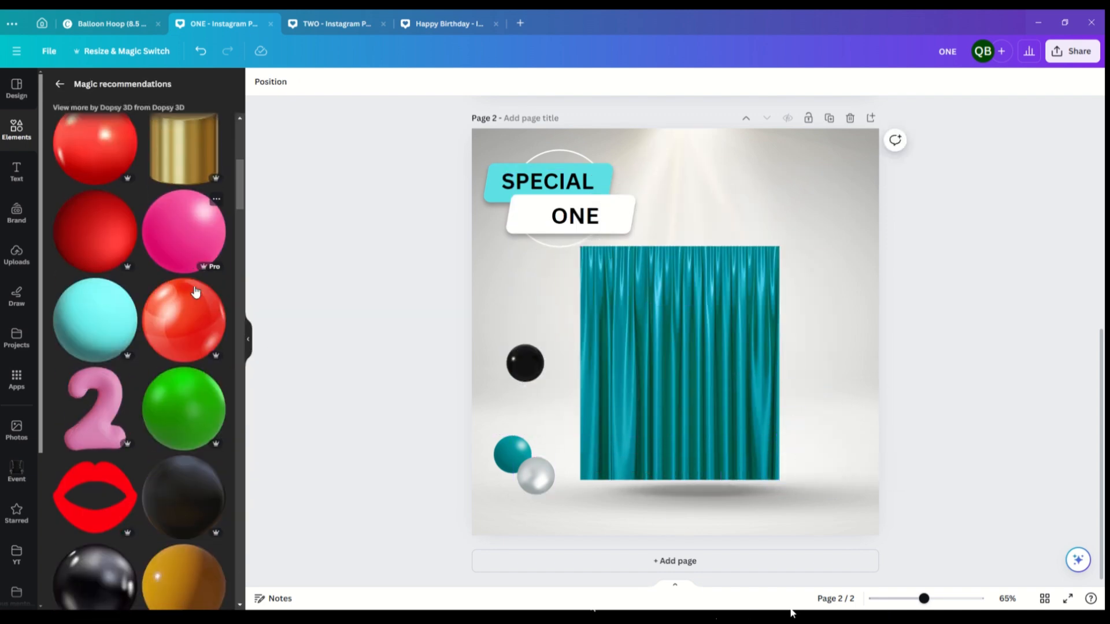
scroll(192, 295, "down", 15)
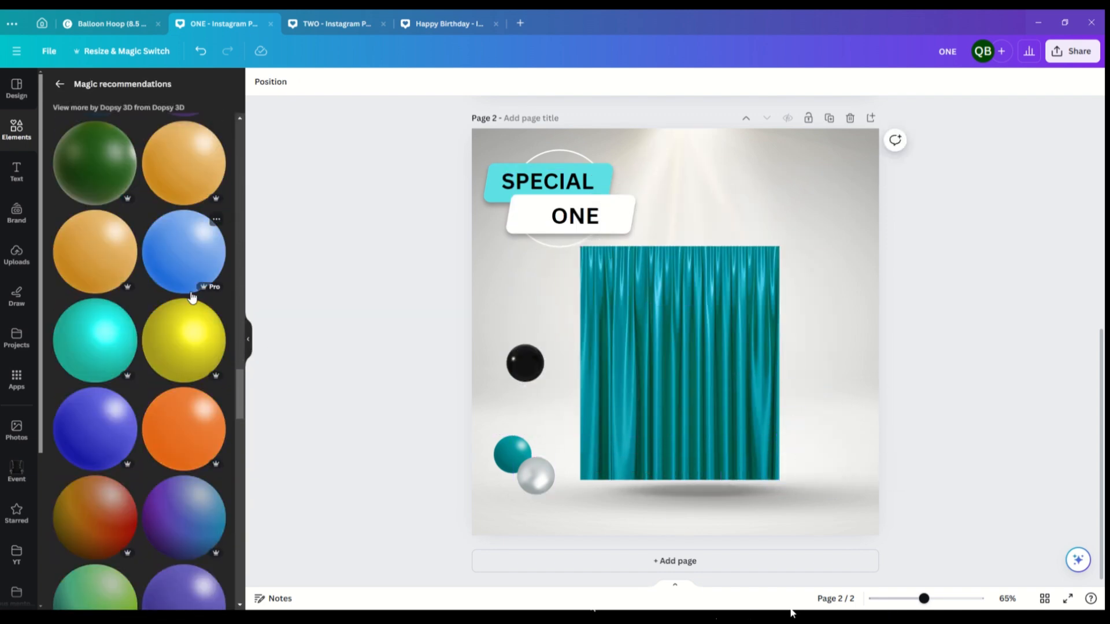
- Line up the black, teal and silver spheres in an evenly aligned row above the curtain, to the right of the title
left_click_drag(524, 362, 709, 183)
left_click_drag(512, 454, 751, 178)
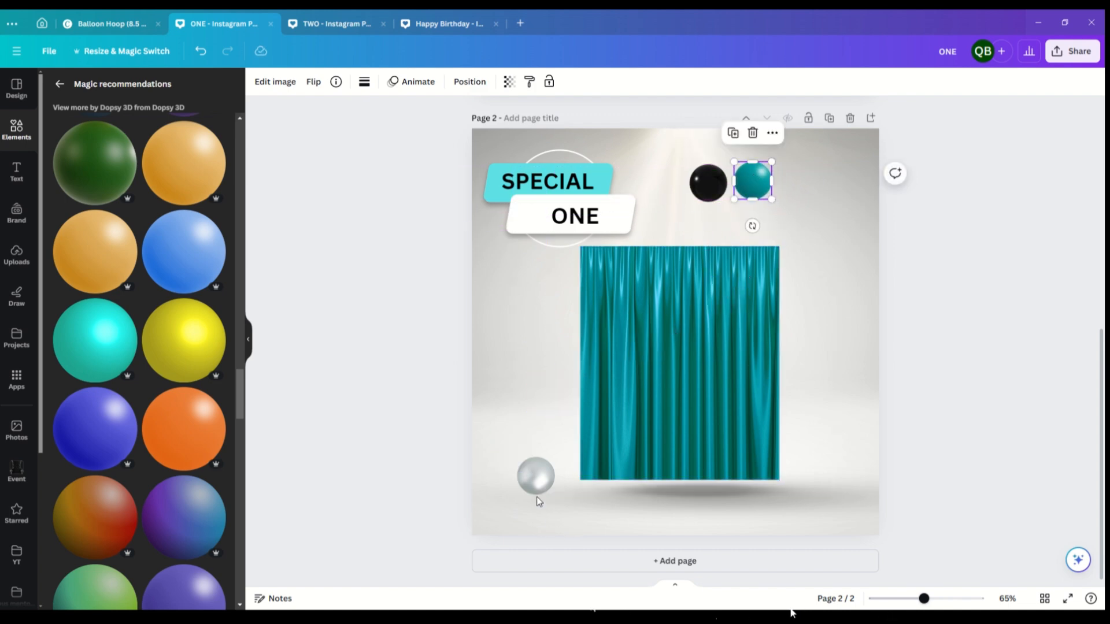
left_click_drag(536, 485, 799, 183)
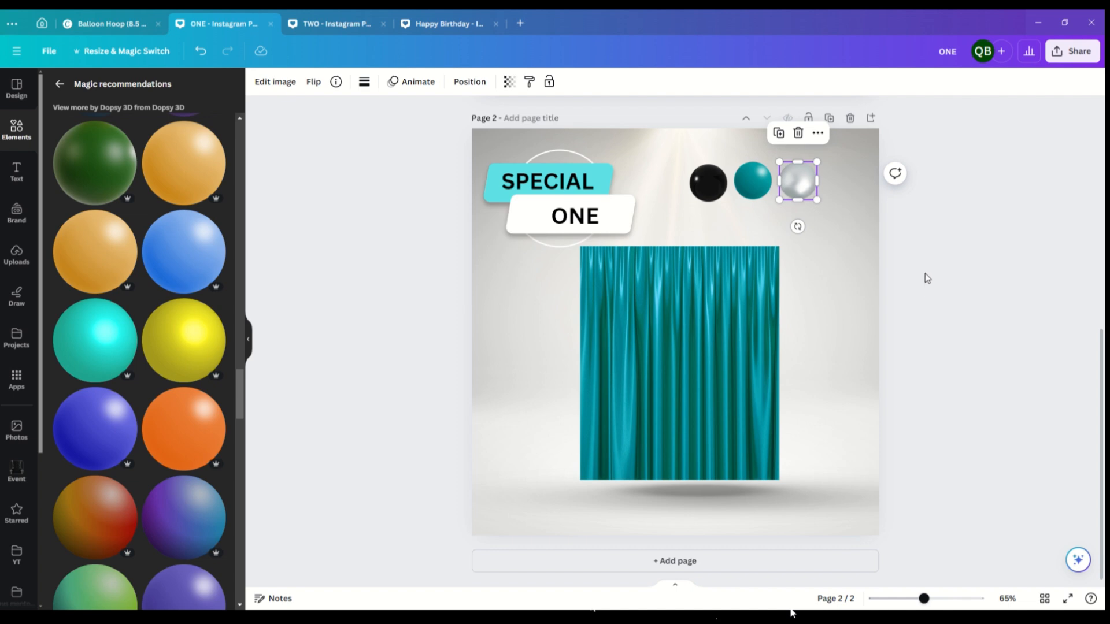
scroll(924, 273, "up", 7)
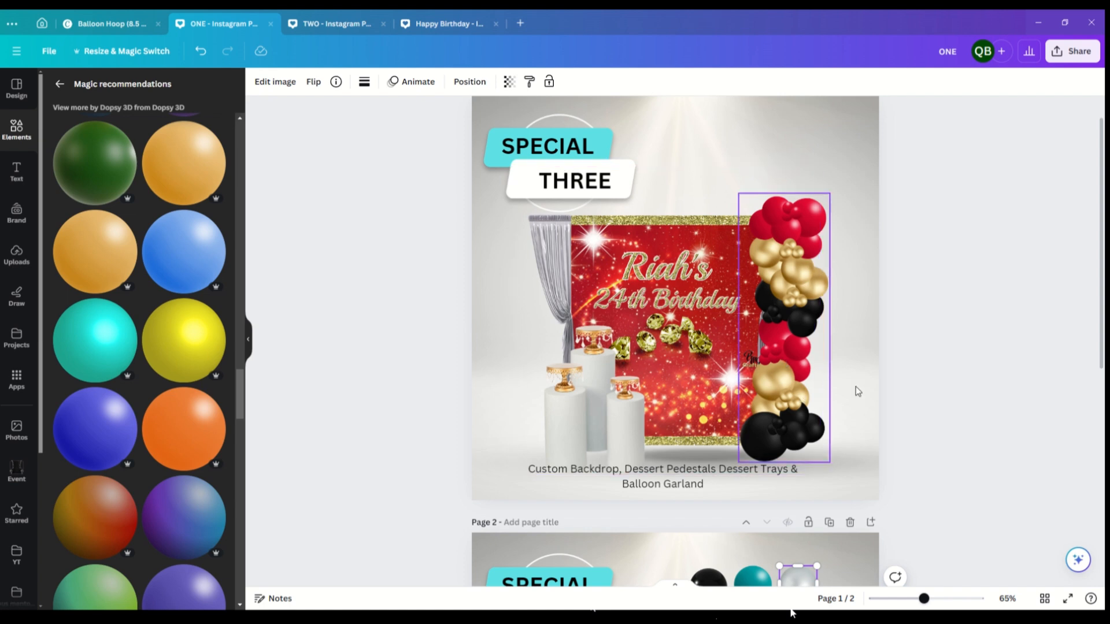
scroll(941, 294, "down", 5)
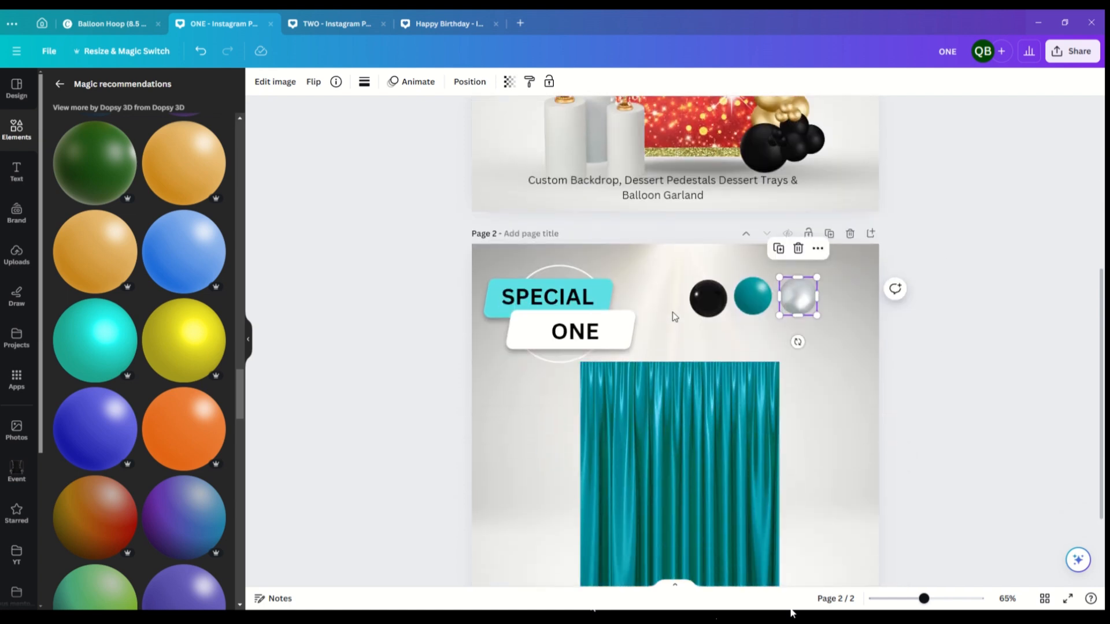
left_click_drag(712, 299, 797, 300)
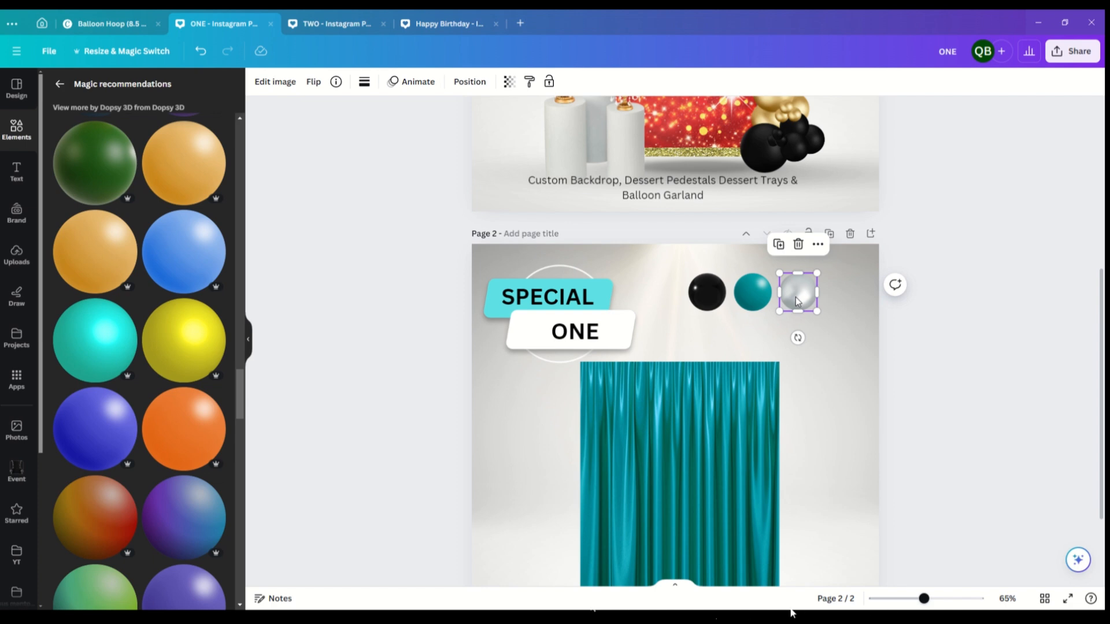
scroll(924, 313, "down", 2)
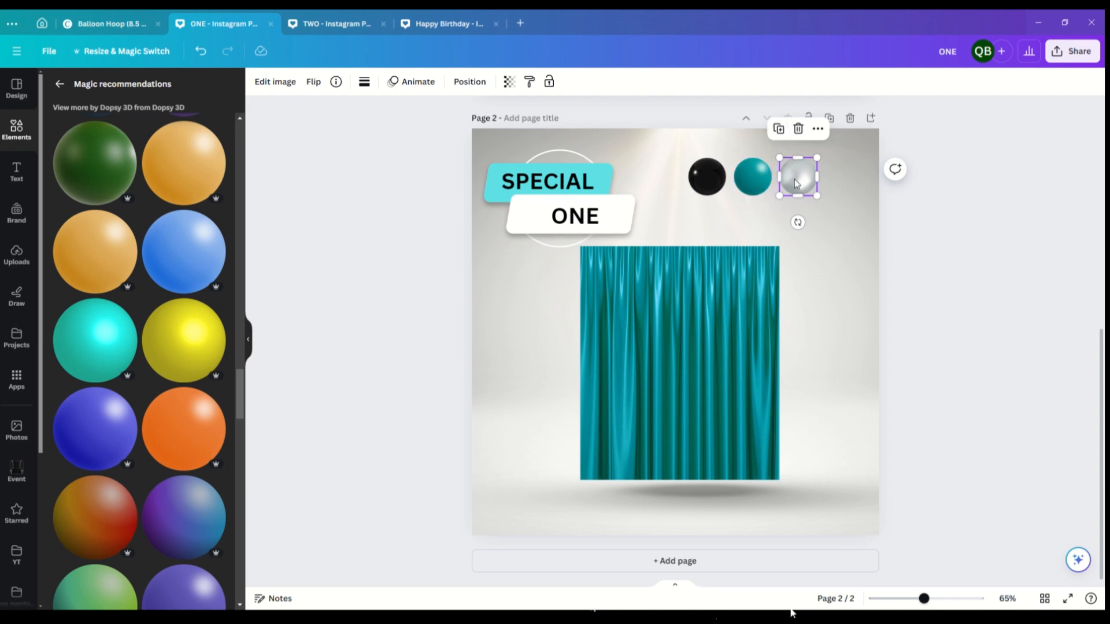
- Duplicate the silver sphere twice, placing an enlarged copy below the row and a small copy at the row's right end
left_click(780, 130)
left_click_drag(822, 161, 845, 207)
left_click_drag(850, 199, 853, 194)
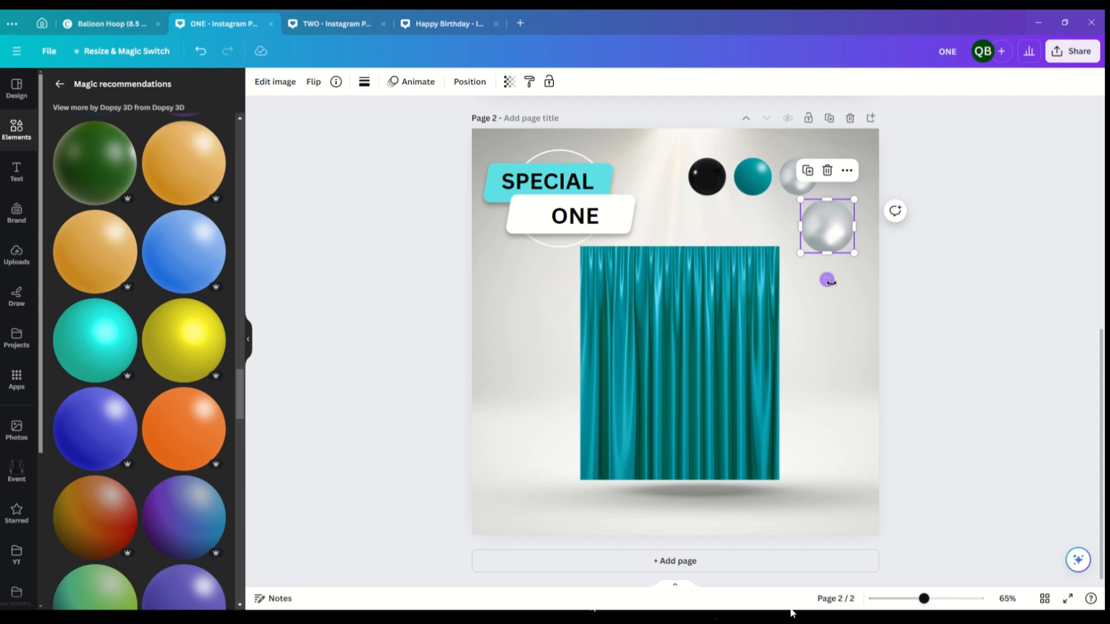
left_click(802, 172)
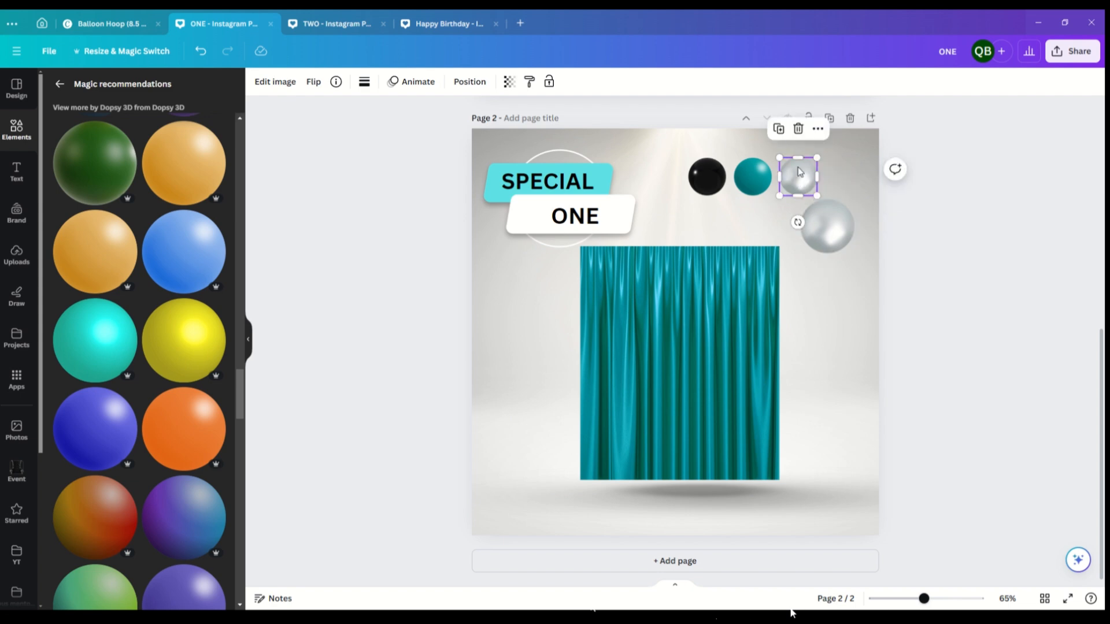
left_click_drag(802, 168, 750, 225)
left_click_drag(749, 267, 825, 232)
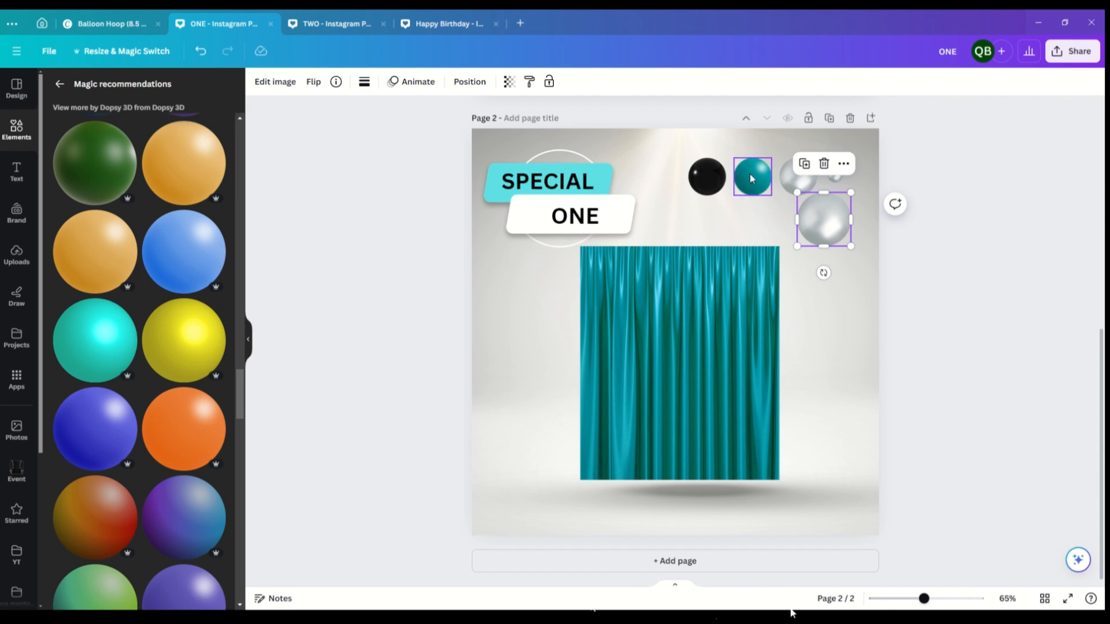
- Duplicate the black sphere, enlarge the copy to match the large silver sphere and place it directly below that one
left_click(709, 181)
left_click(687, 128)
left_click_drag(712, 182, 745, 229)
left_click_drag(764, 209, 779, 192)
left_click(830, 218)
left_click_drag(850, 193, 850, 193)
left_click(761, 227)
left_click_drag(779, 245, 781, 243)
left_click_drag(757, 226, 831, 281)
- Duplicate the teal sphere, enlarge the copy and place it below the large black sphere
left_click(753, 178)
left_click(732, 129)
left_click_drag(759, 183, 833, 358)
- Add small duplicates of the teal and black spheres beneath the row, matching the small silver sphere
left_click(834, 175)
left_click_drag(842, 167, 842, 167)
left_click(753, 178)
left_click(733, 129)
left_click_drag(757, 181, 771, 212)
left_click(707, 177)
left_click(687, 129)
left_click_drag(713, 184, 730, 261)
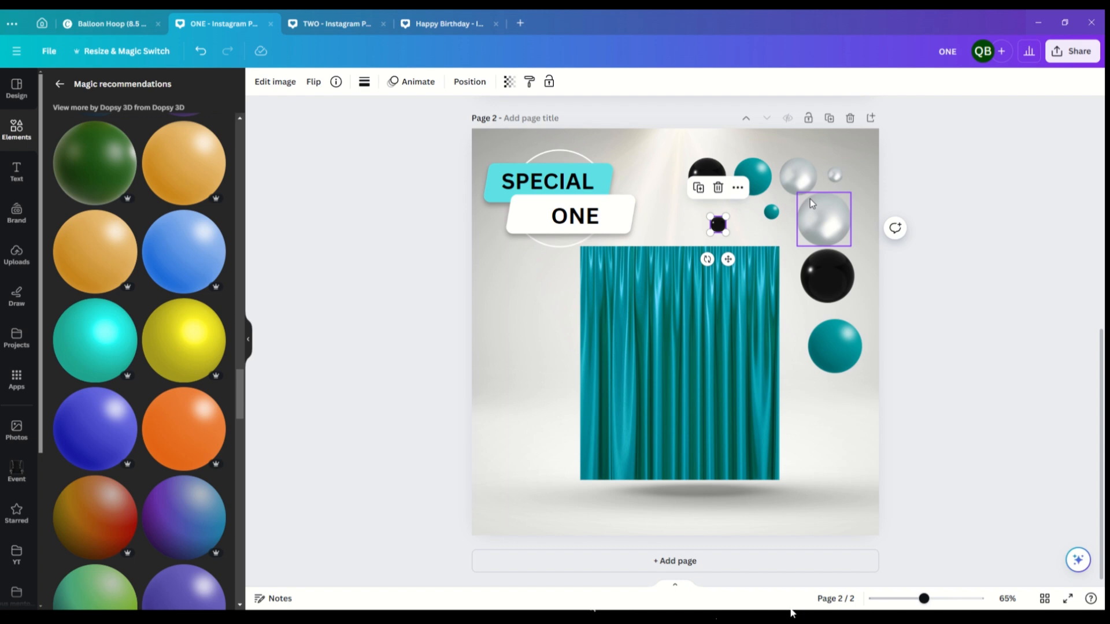
- Make three duplicates of the medium black sphere and cluster them at the curtain's lower right corner
left_click(697, 169)
left_click(687, 128)
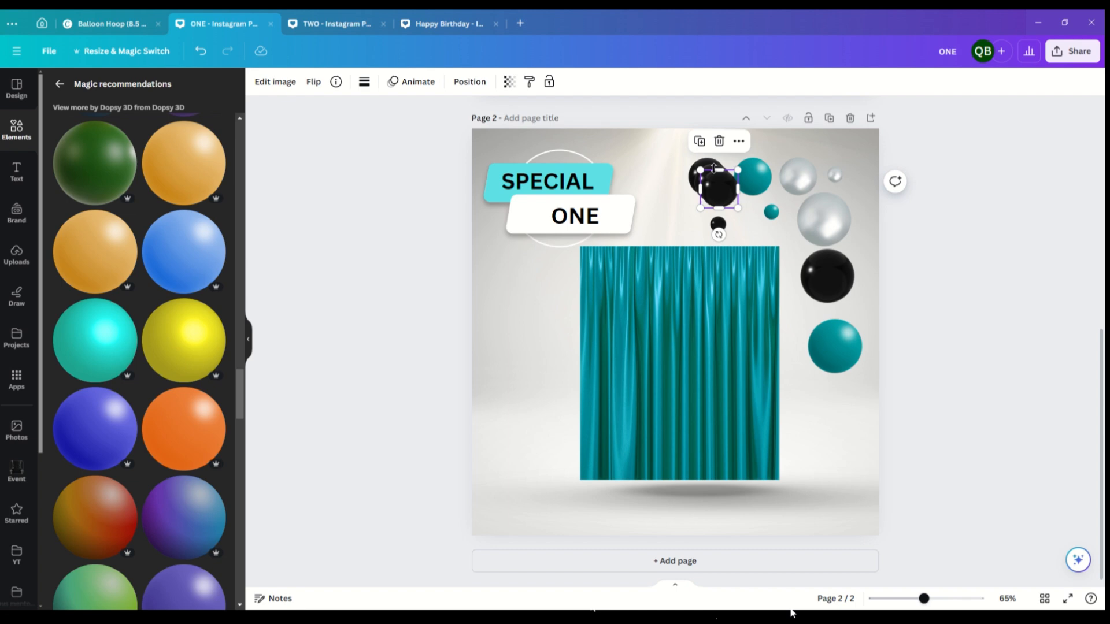
left_click(700, 141)
left_click_drag(724, 195, 779, 478)
left_click_drag(719, 196, 801, 488)
left_click_drag(717, 192, 789, 465)
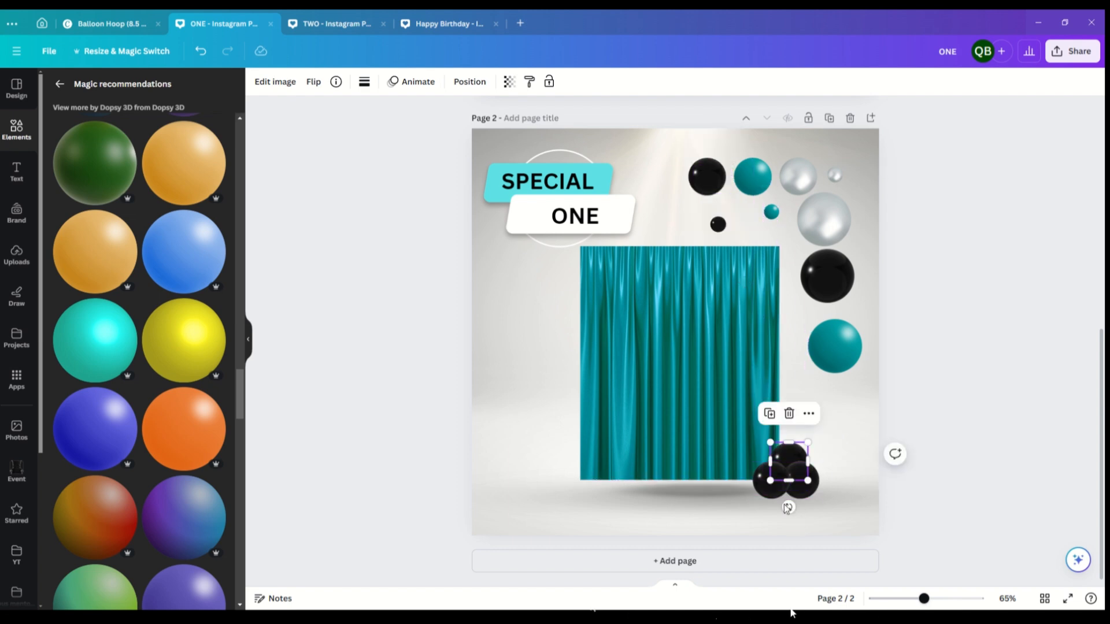
- Duplicate the large black sphere, place it at the right of the black cluster and layer it behind the three medium ones
left_click(828, 273)
left_click(807, 221)
left_click_drag(833, 282, 824, 481)
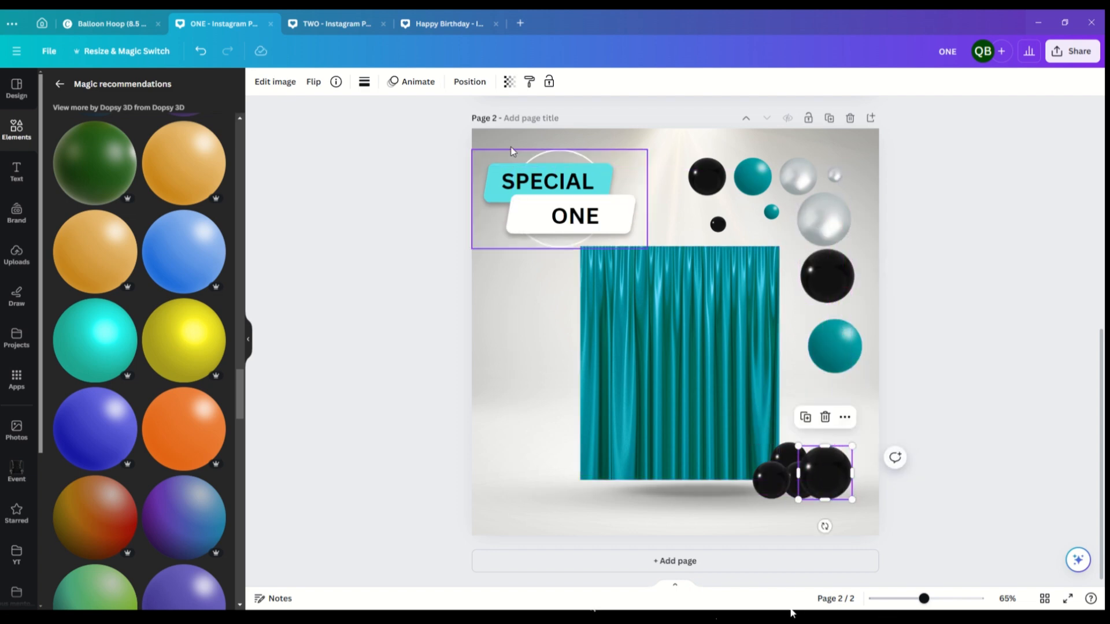
left_click(471, 82)
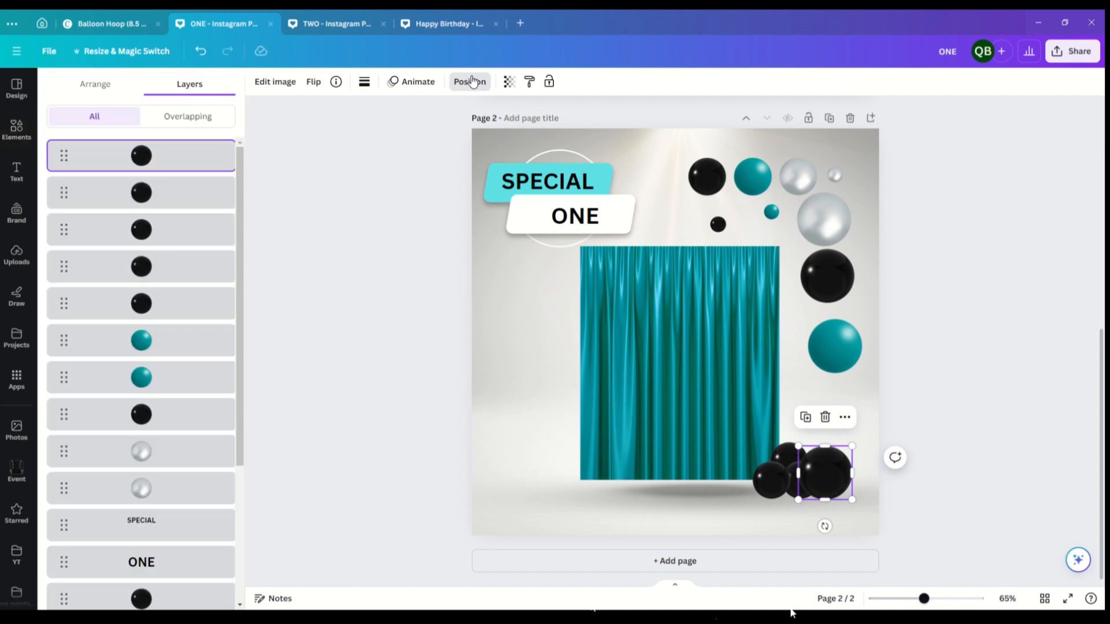
left_click_drag(160, 167, 157, 320)
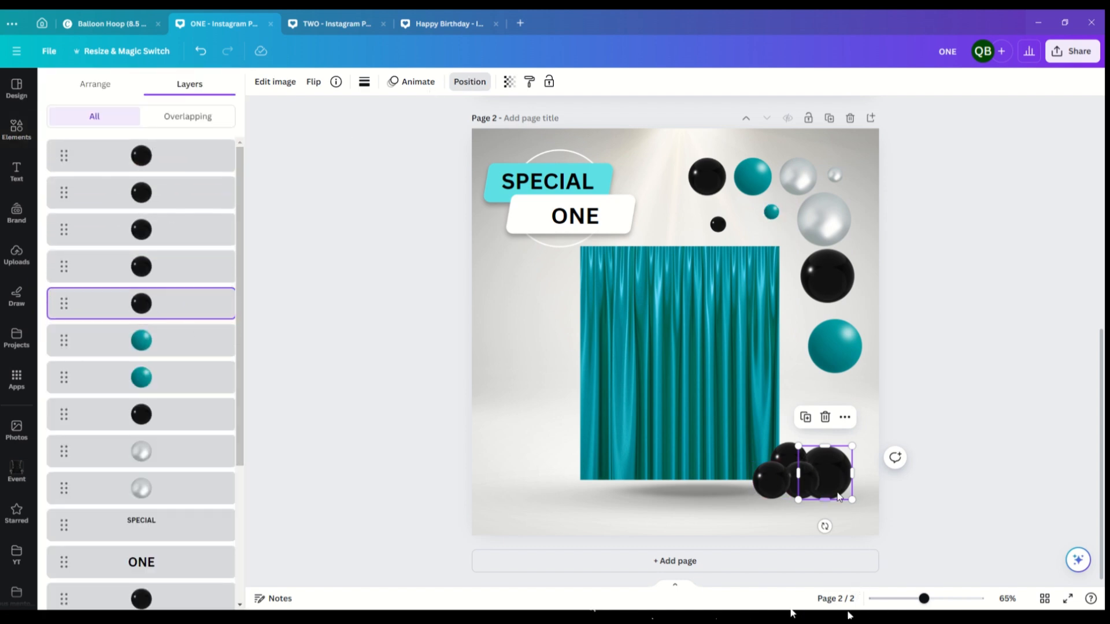
left_click_drag(838, 496, 830, 473)
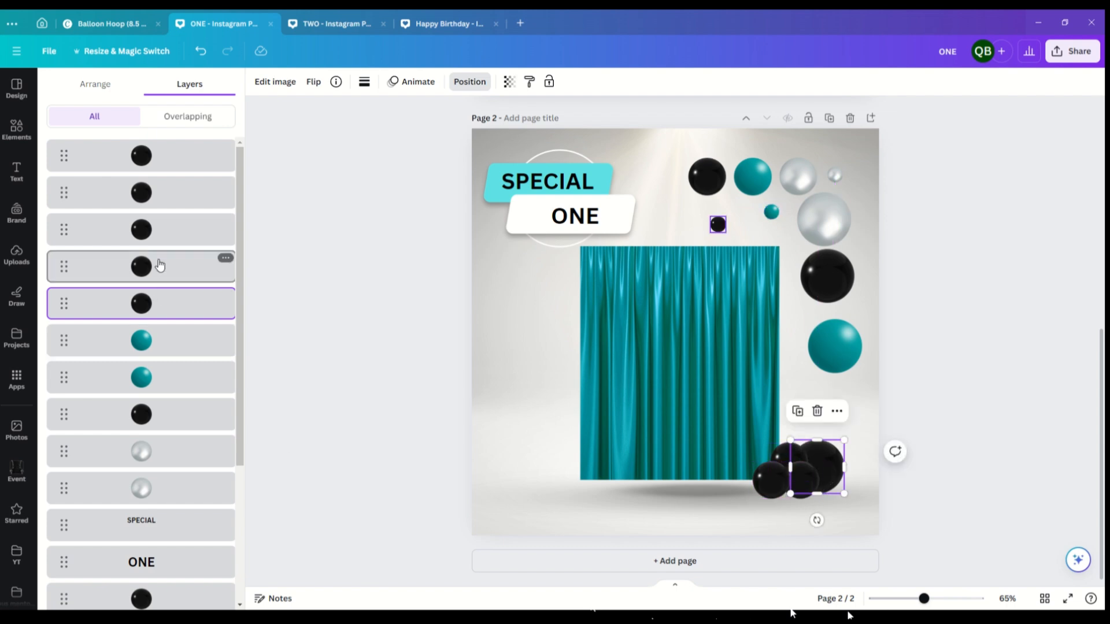
- Move the small black sphere's layer below the teal spheres and group the four clustered black spheres
left_click_drag(156, 264, 149, 410)
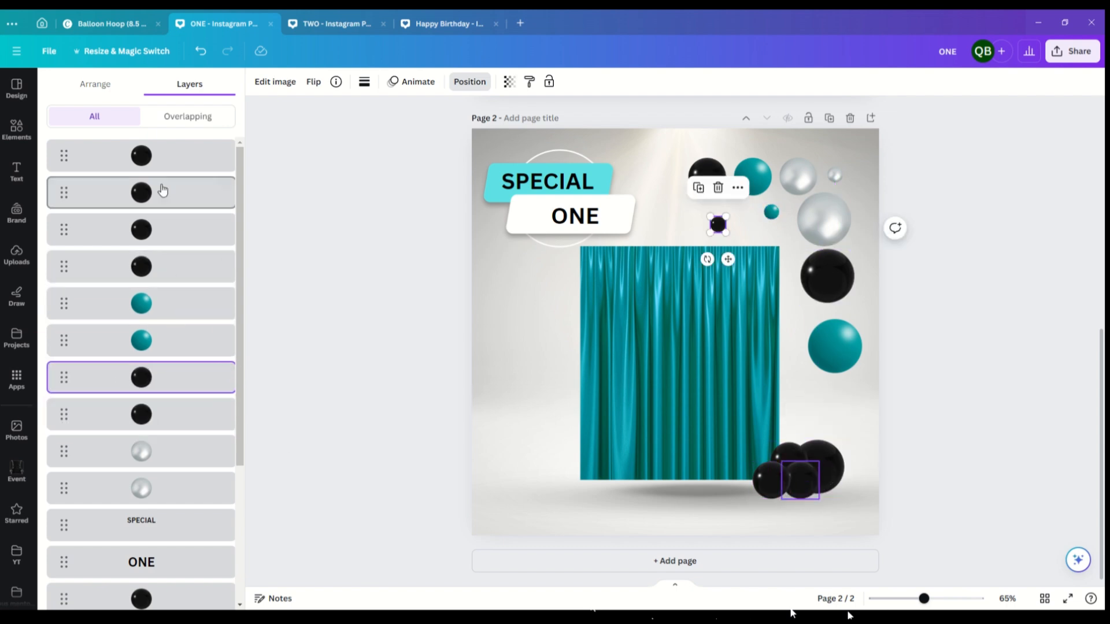
left_click(157, 276)
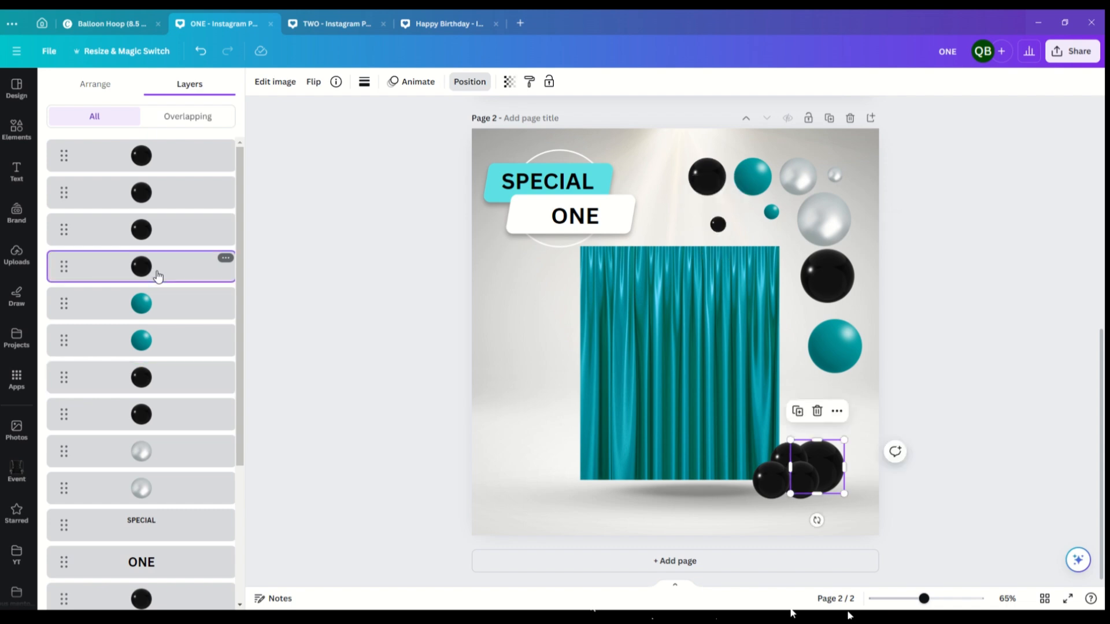
left_click(157, 167, "shift")
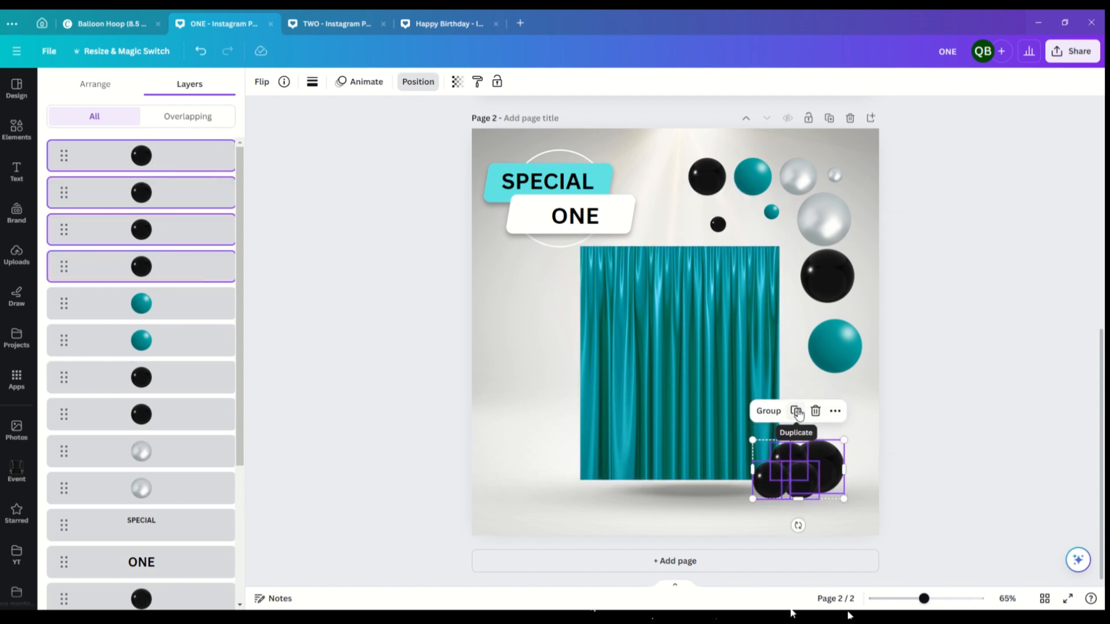
left_click(768, 411)
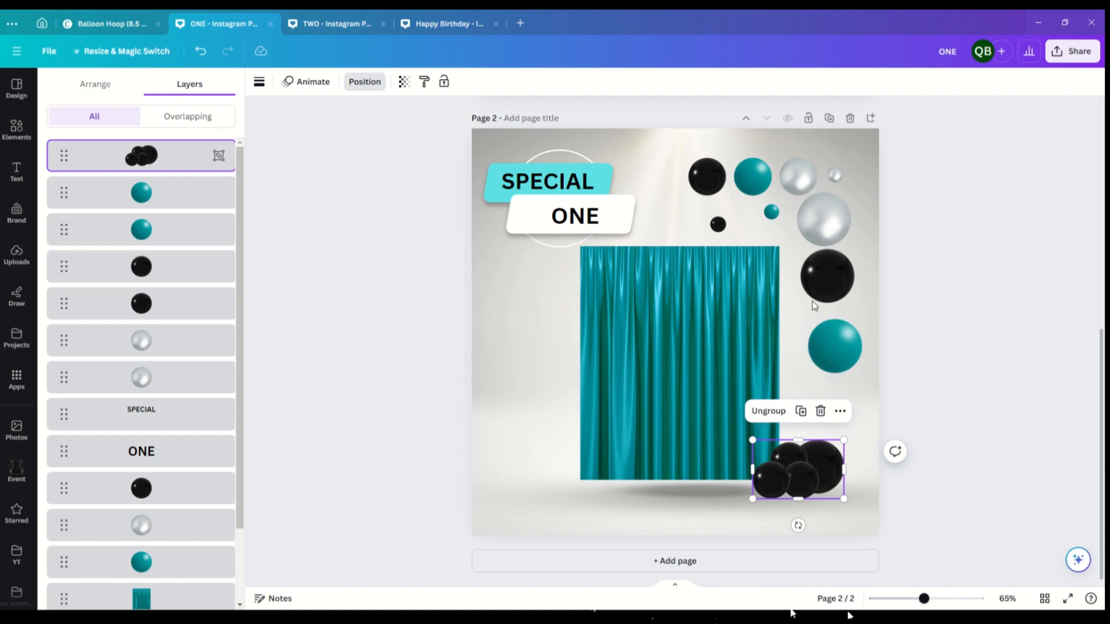
- Make three duplicates of the medium silver sphere and cluster them just above the black balloon group
left_click(803, 175)
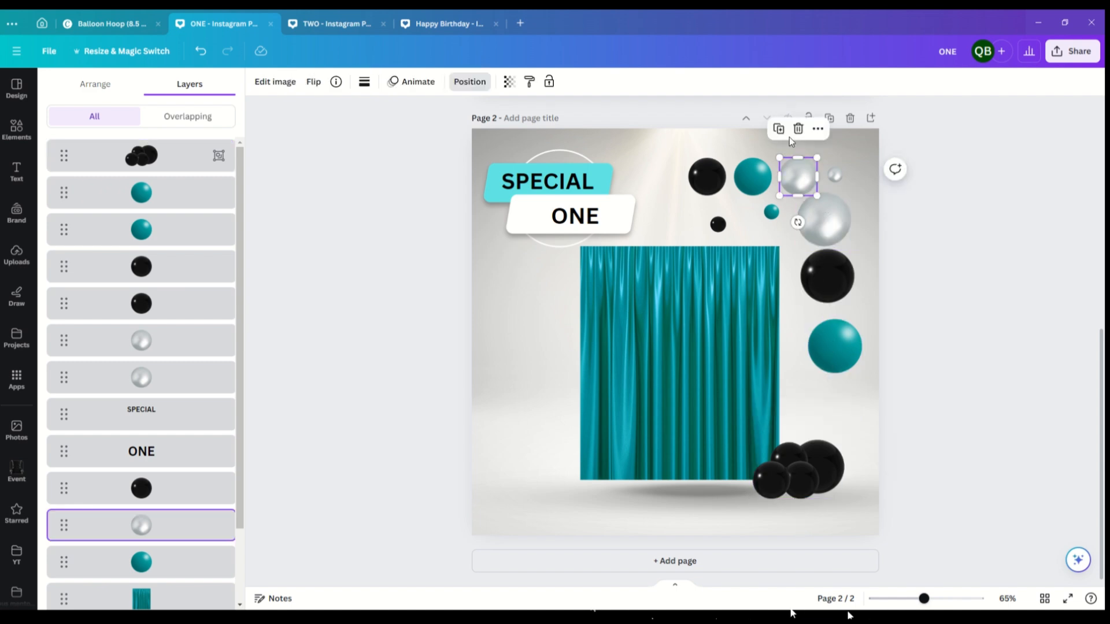
left_click(780, 130)
left_click(784, 136)
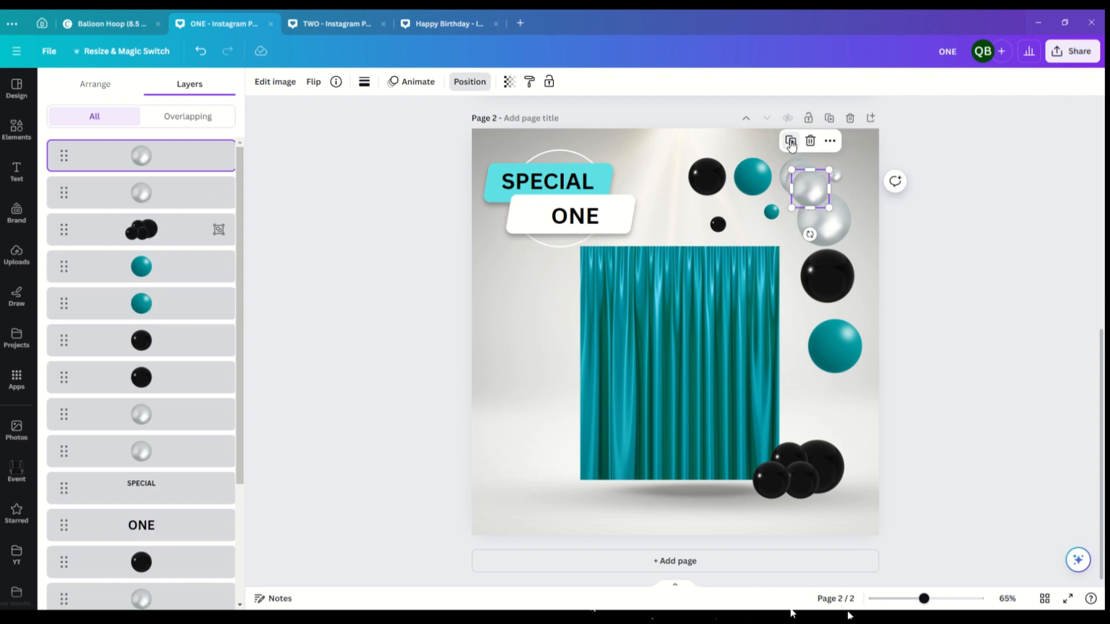
left_click(790, 141)
left_click_drag(815, 203, 801, 435)
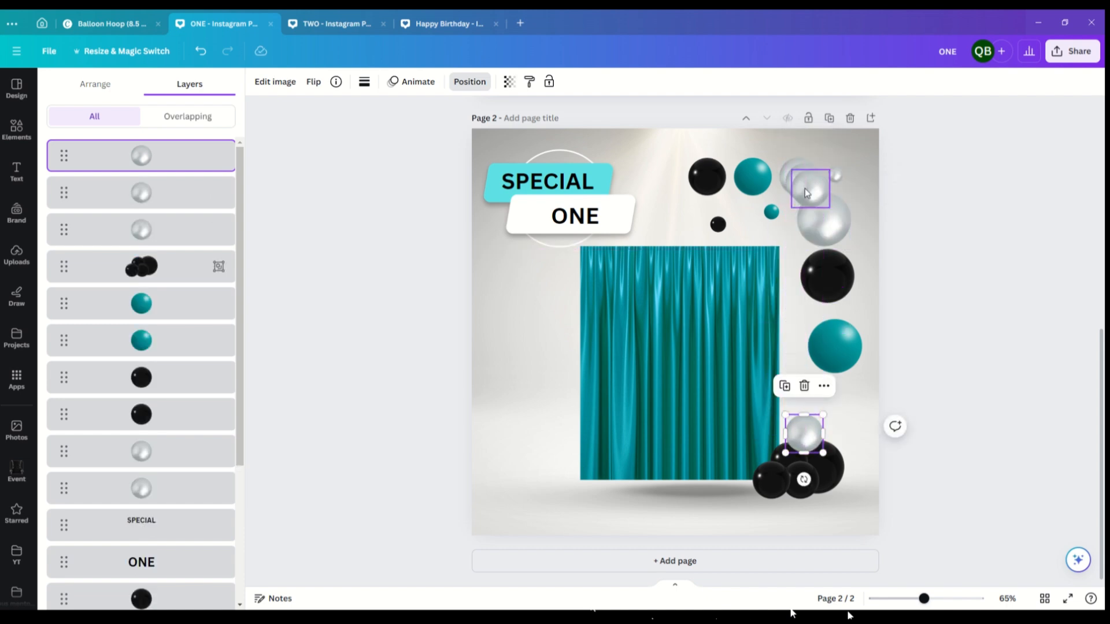
left_click_drag(807, 186, 791, 412)
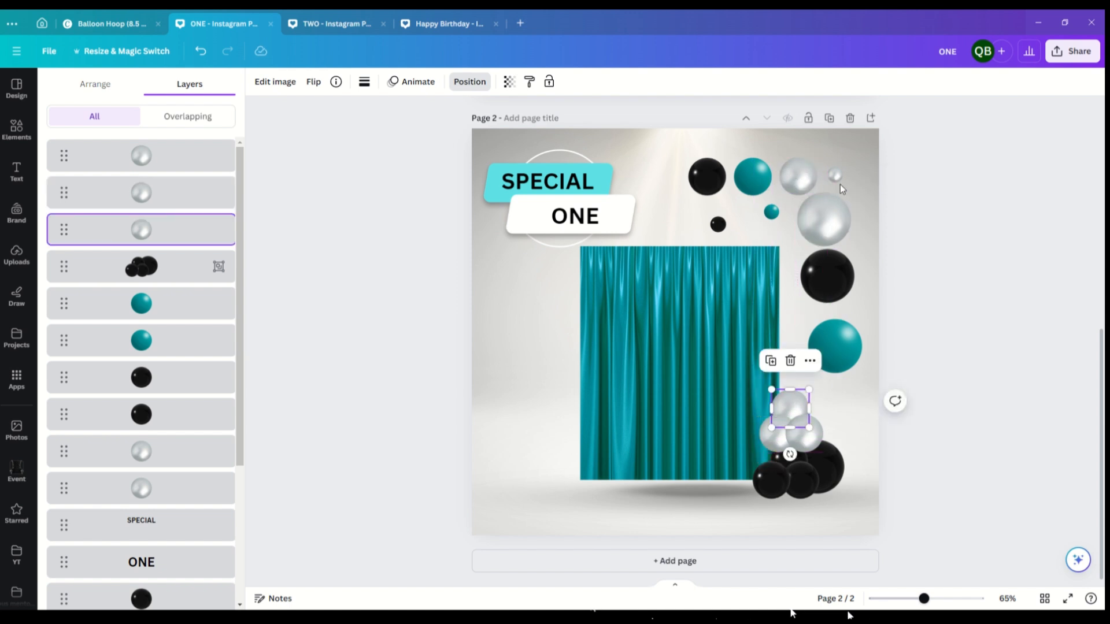
- Duplicate the large silver sphere and place it at the left of the silver cluster, behind the three medium ones
left_click(820, 217)
left_click(804, 164)
left_click_drag(825, 239, 754, 431)
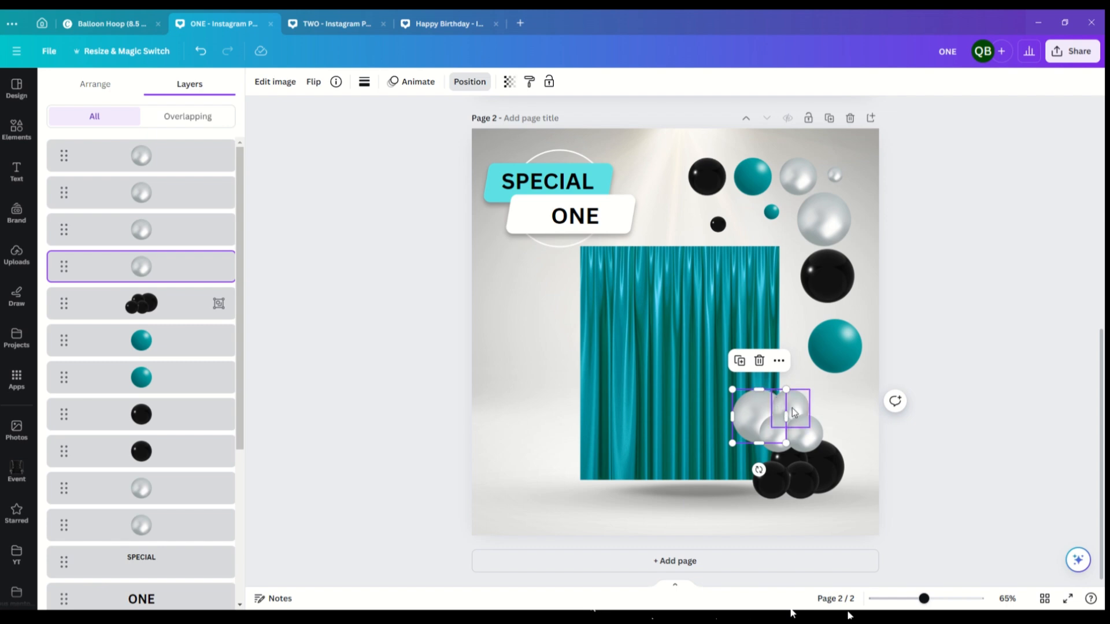
- Duplicate the medium black sphere and fill the gap at the black group's upper left, layering it behind that group
left_click(710, 187)
left_click(687, 129)
left_click_drag(715, 188, 772, 462)
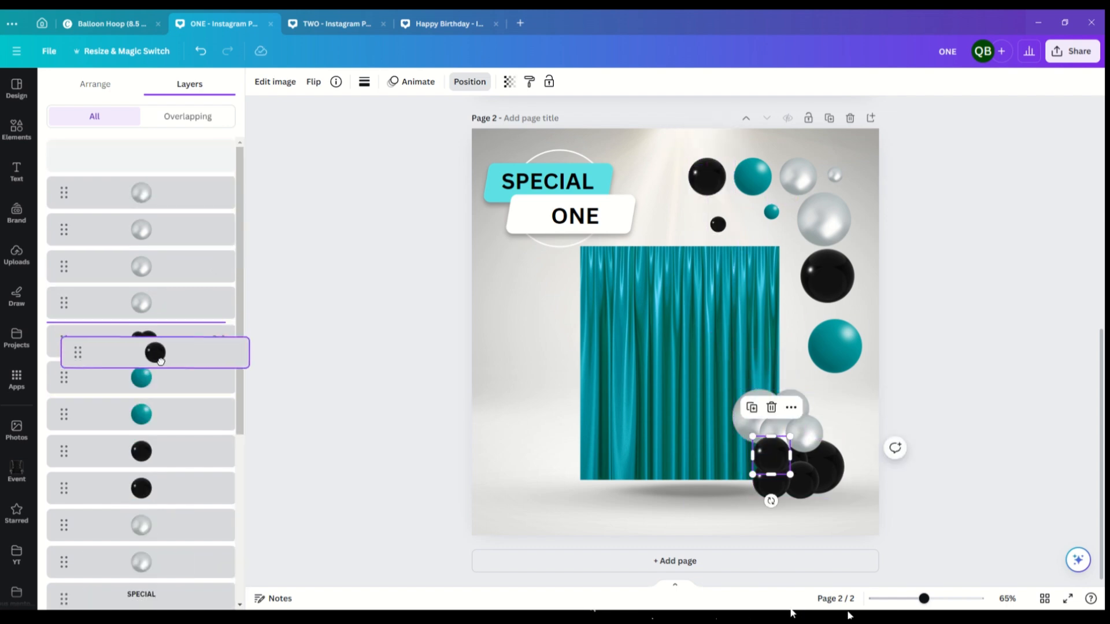
left_click(850, 419)
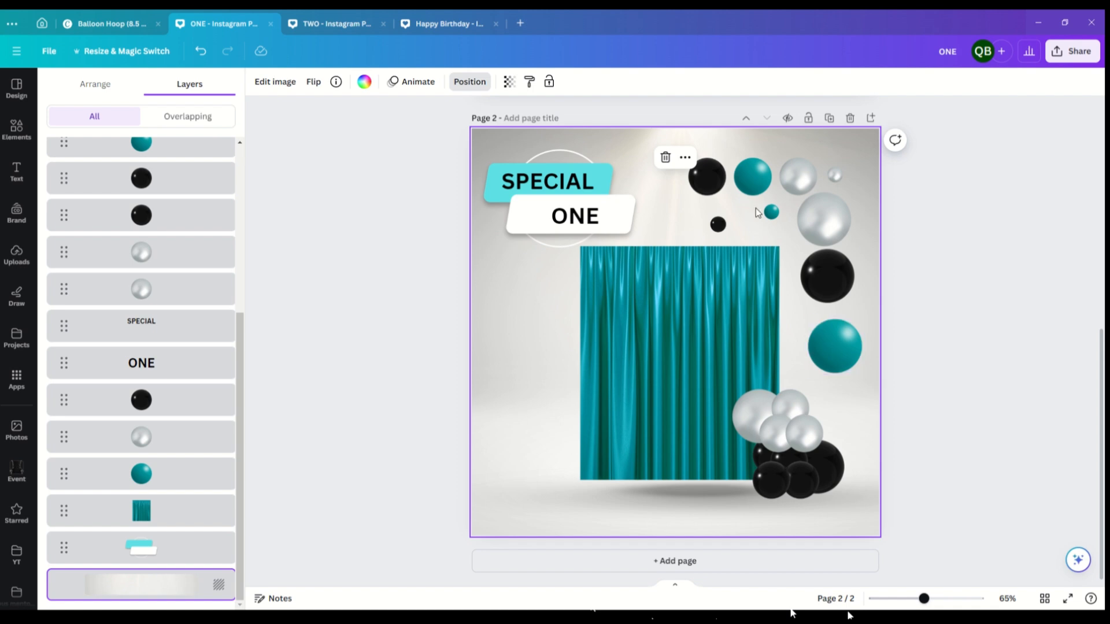
- Make four duplicates of the medium teal sphere, cluster them above the lower silver spheres, and shift the large teal sphere aside
left_click(754, 183)
left_click(734, 132)
left_click(739, 137)
left_click(744, 142)
left_click(749, 146)
left_click_drag(768, 202, 774, 364)
left_click_drag(758, 177, 869, 333)
- Make two duplicates of the medium black sphere and place them side by side just above the teal cluster
left_click(711, 181)
left_click(688, 131)
left_click(693, 135)
left_click_drag(717, 189, 769, 346)
left_click_drag(713, 192, 795, 348)
- Duplicate the large black sphere, place it above the two medium black ones, and layer it behind them
left_click(827, 278)
left_click(807, 221)
left_click_drag(832, 286, 778, 317)
left_click_drag(115, 157, 118, 243)
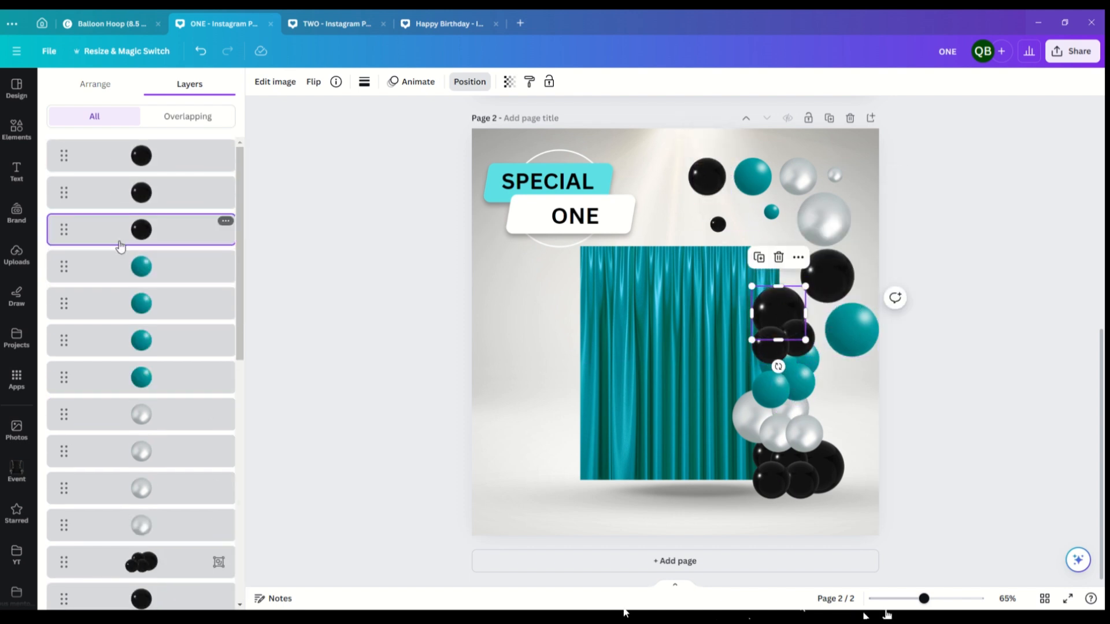
- Add another duplicate of the medium black sphere to the upper black cluster and group its four spheres
left_click(721, 184)
left_click_drag(723, 187, 796, 318)
left_click(152, 270, "shift")
key("ctrl+g")
- Group the four medium teal spheres in the garland
left_click(168, 193)
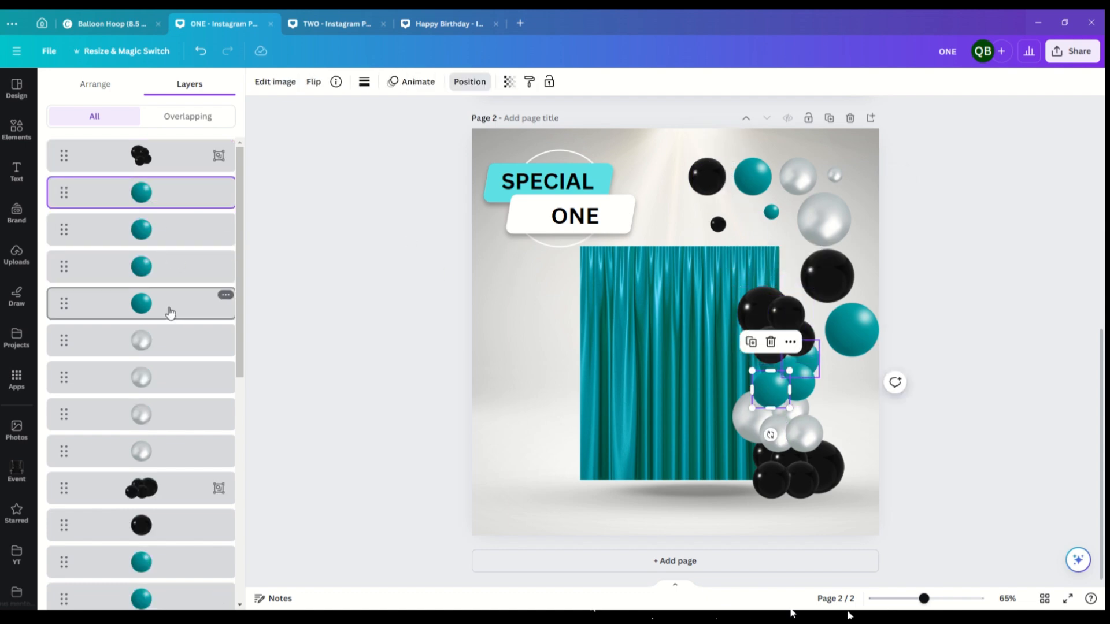
left_click(168, 307, "shift")
key("ctrl+g")
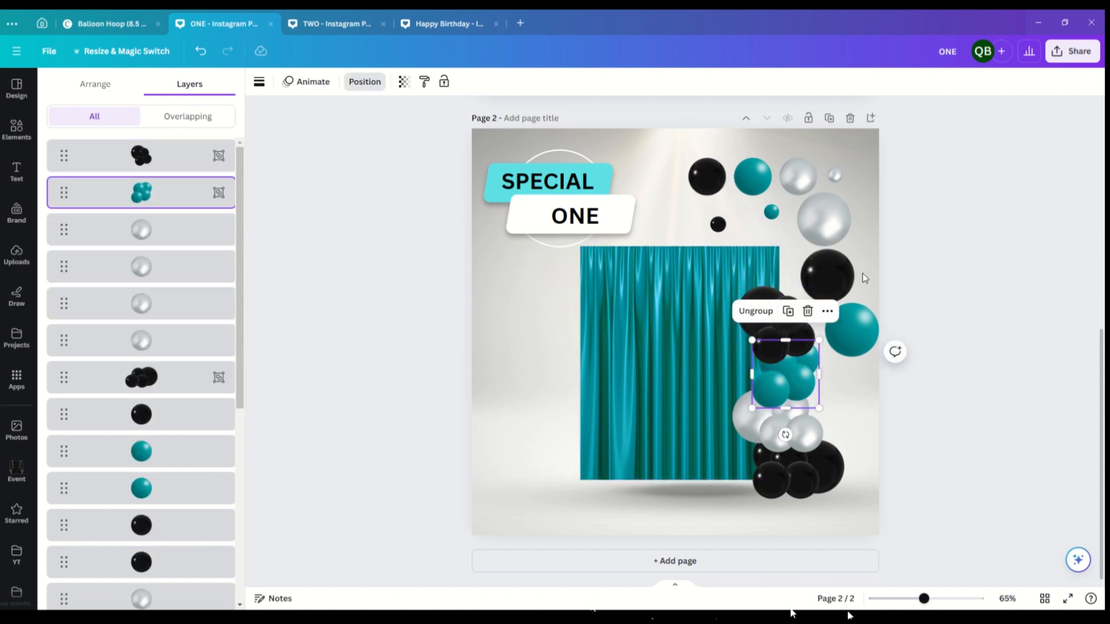
- Make four duplicates of the medium silver sphere and cluster them above the upper black group
left_click(806, 183)
left_click(781, 131)
left_click(786, 138)
left_click(791, 144)
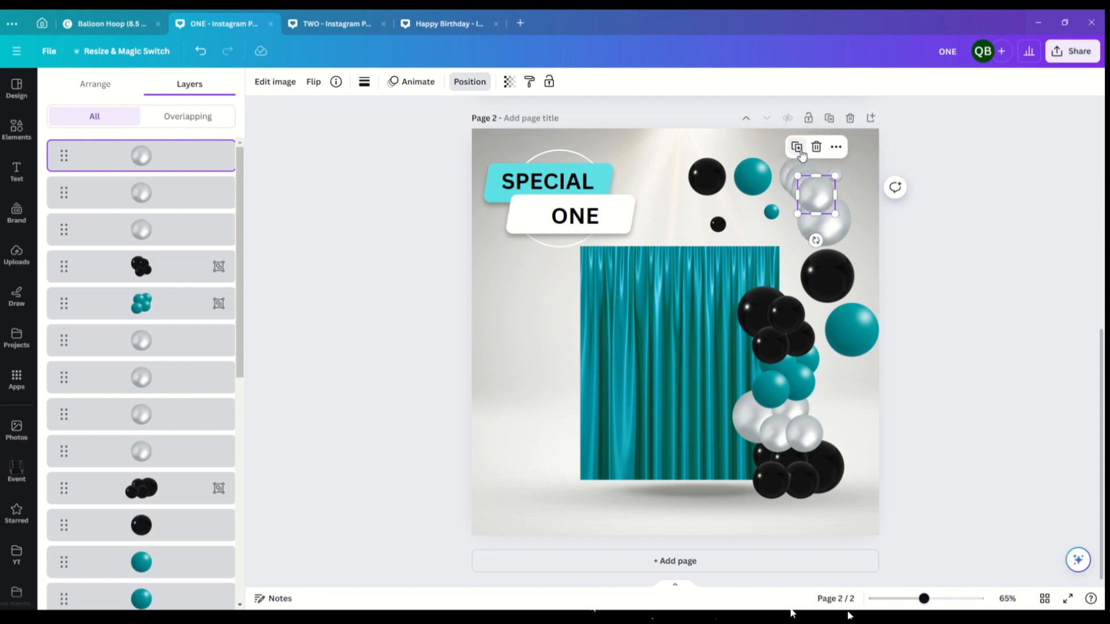
left_click(800, 150)
left_click_drag(824, 202, 786, 265)
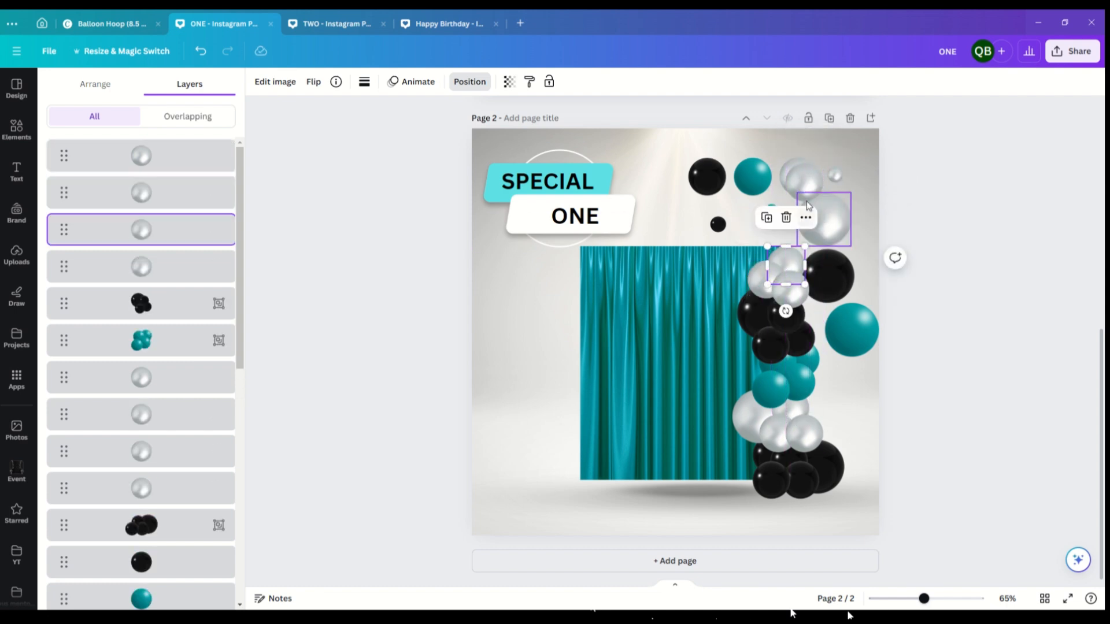
left_click_drag(807, 186, 763, 261)
- Duplicate the large silver sphere, place it at the top of the garland, and layer it behind the medium silver spheres
left_click(820, 216)
left_click(805, 164)
left_click_drag(824, 215, 779, 231)
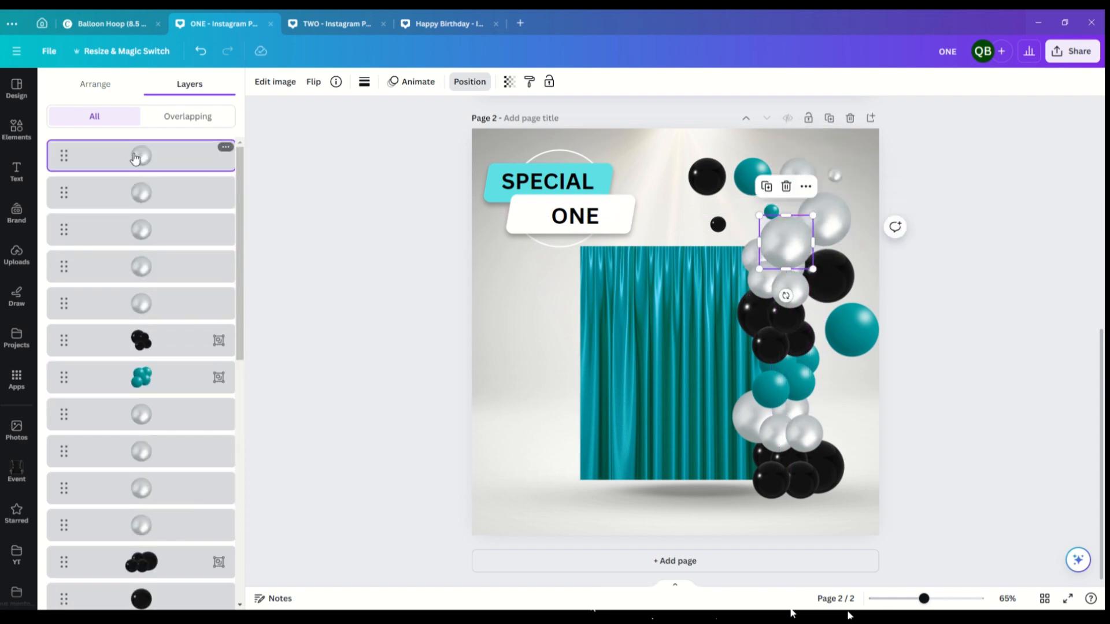
left_click_drag(135, 158, 140, 303)
- Move the spare large black, large silver and small teal spheres away from the garland
left_click_drag(843, 273, 892, 249)
left_click_drag(826, 216, 863, 185)
left_click_drag(771, 212, 742, 207)
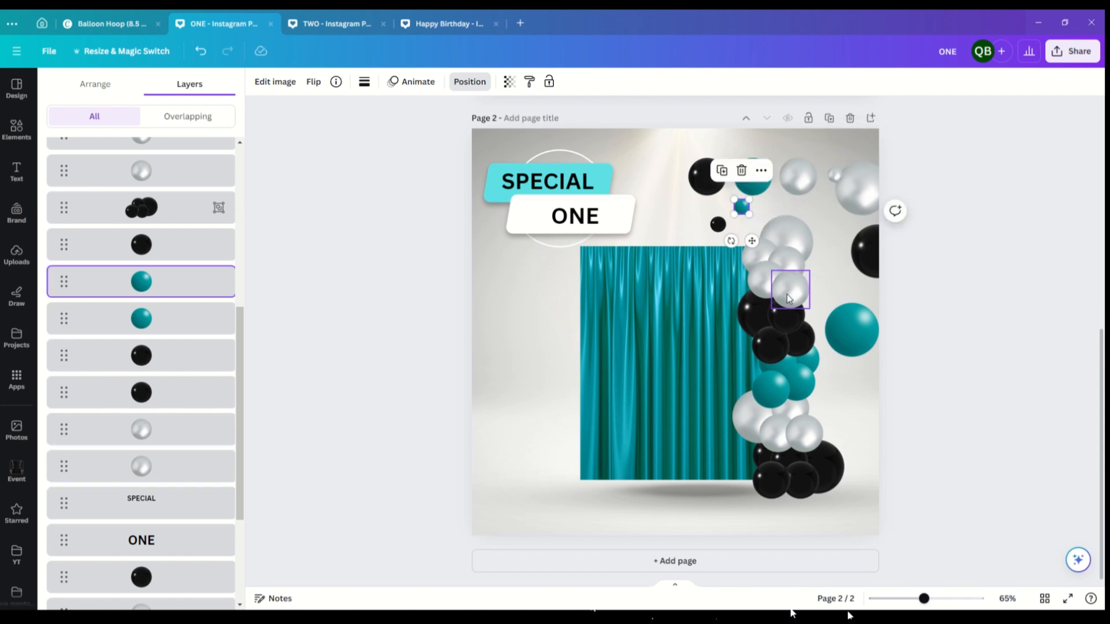
- Group the four lower silver spheres, and group the five upper silver spheres separately
scroll(206, 285, "up", 6)
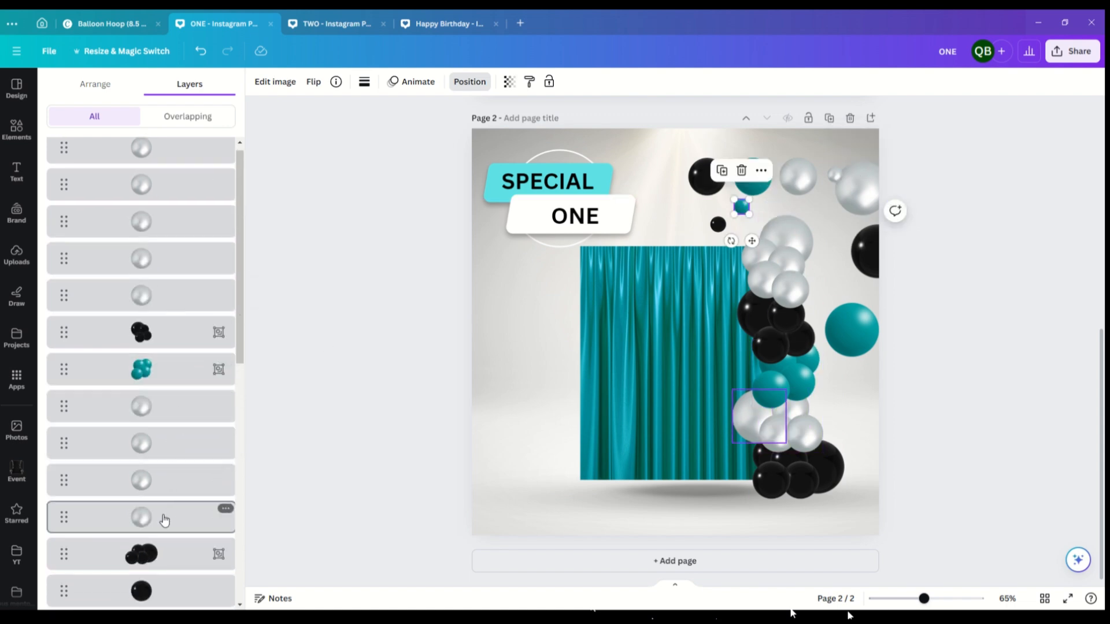
left_click(805, 434)
left_click(777, 435, "shift")
left_click(748, 417, "shift")
left_click(793, 412, "shift")
left_click(747, 361)
left_click(164, 295)
left_click(167, 157, "shift")
key("ctrl+g")
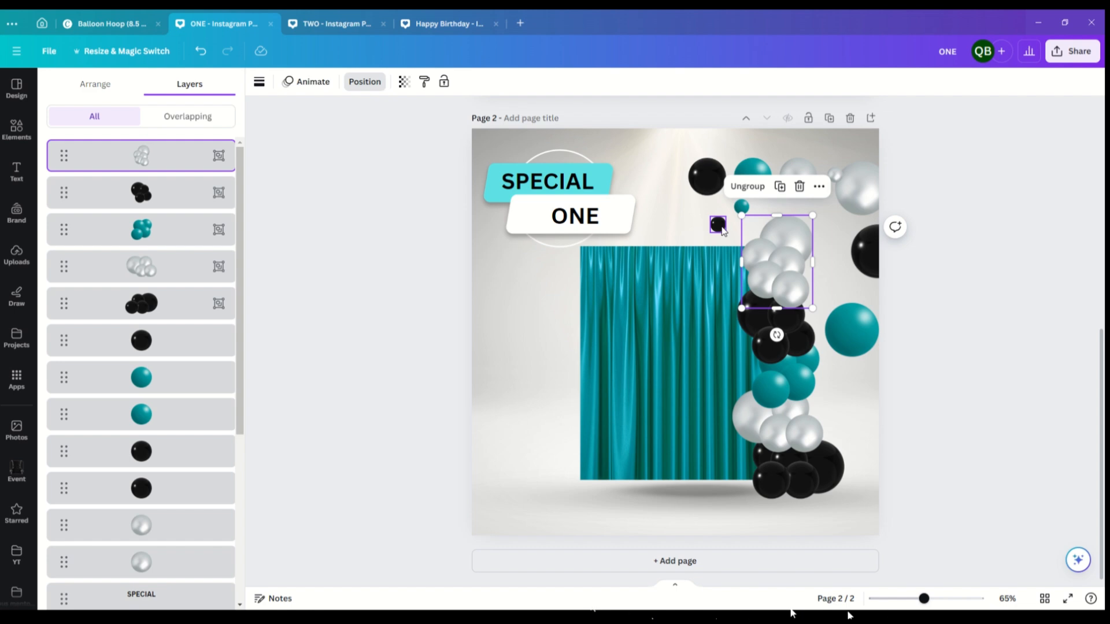
- Move the small black sphere to the open area above the curtain, duplicate it twice, and arrange the three as a trio
left_click_drag(722, 230, 678, 219)
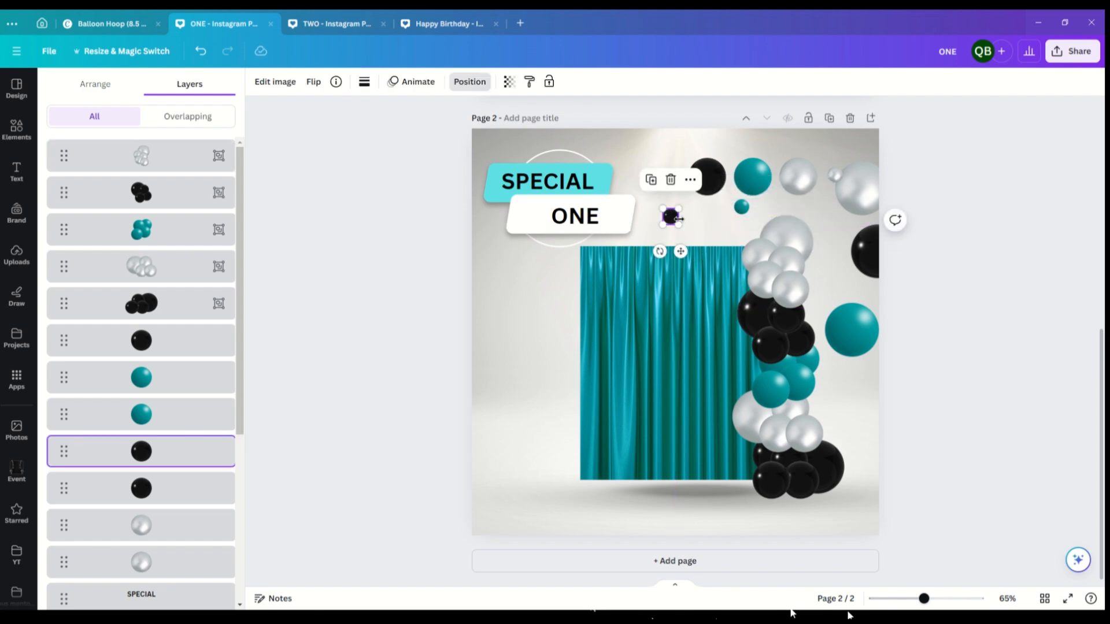
left_click(652, 183)
left_click(695, 220)
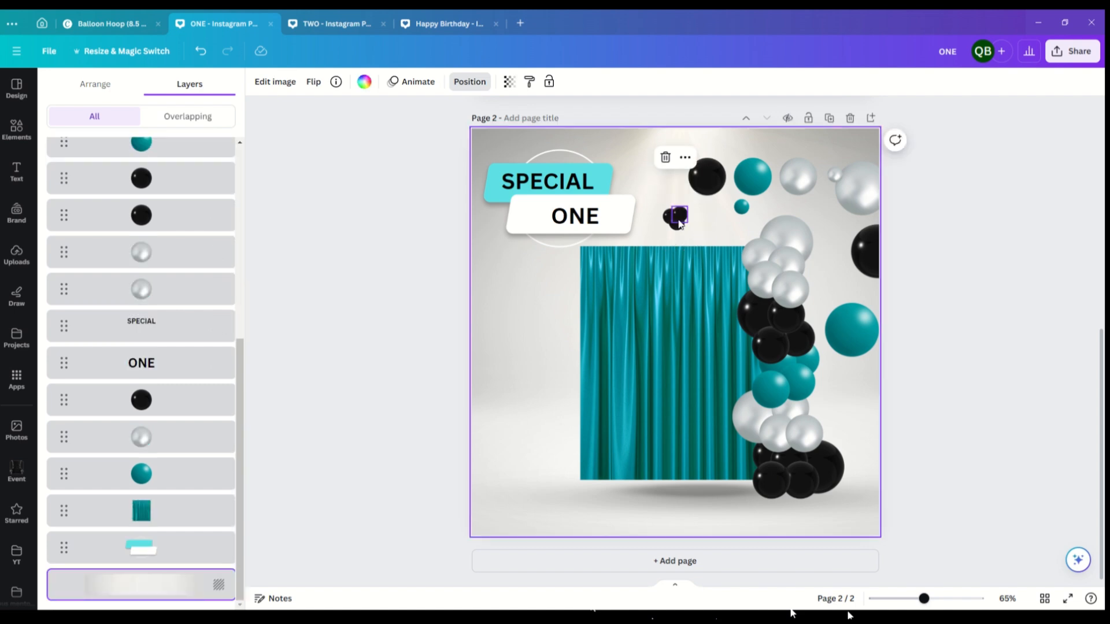
- Group the loose medium black sphere with the bottom black balloon group
scroll(218, 360, "up", 5)
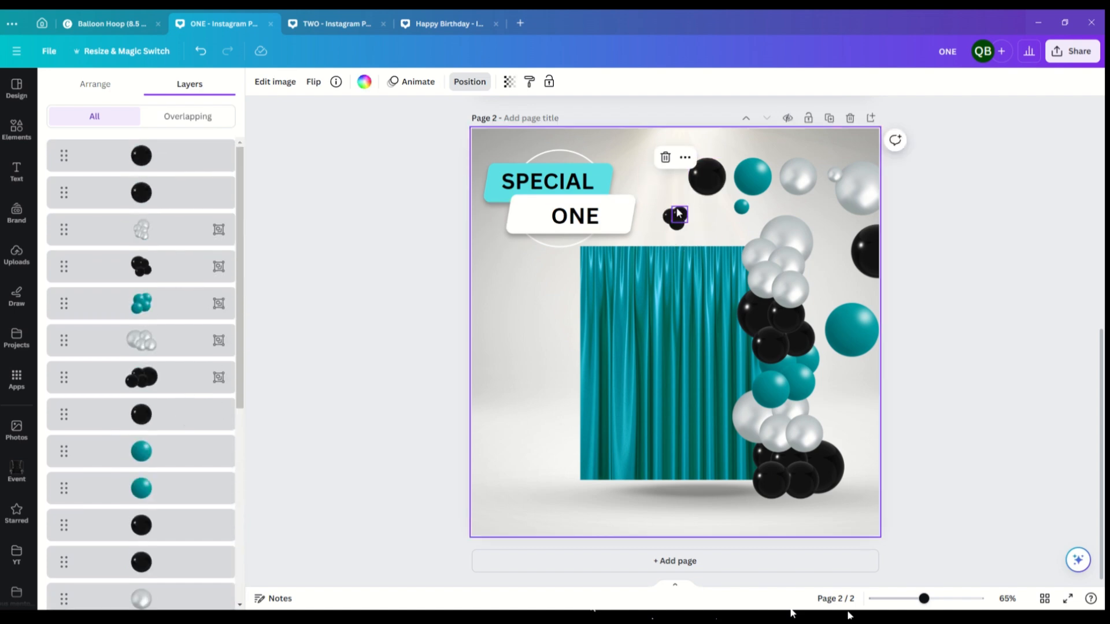
left_click(156, 420)
left_click_drag(156, 420, 152, 381)
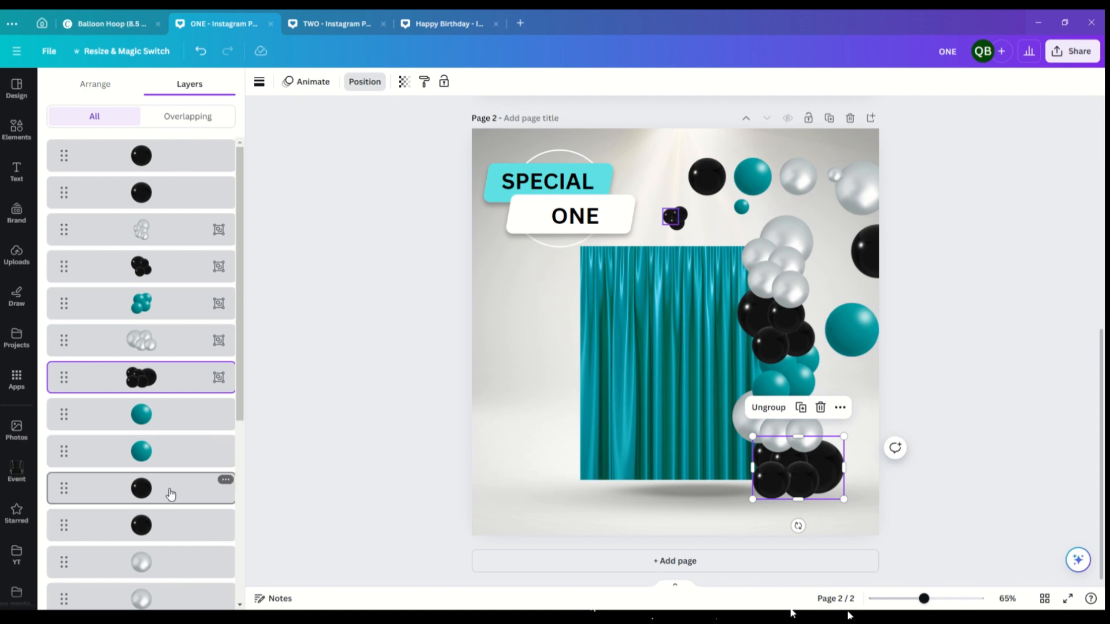
- Group the three small black spheres and make three duplicates of the trio
left_click_drag(694, 229, 664, 208)
left_click(646, 185)
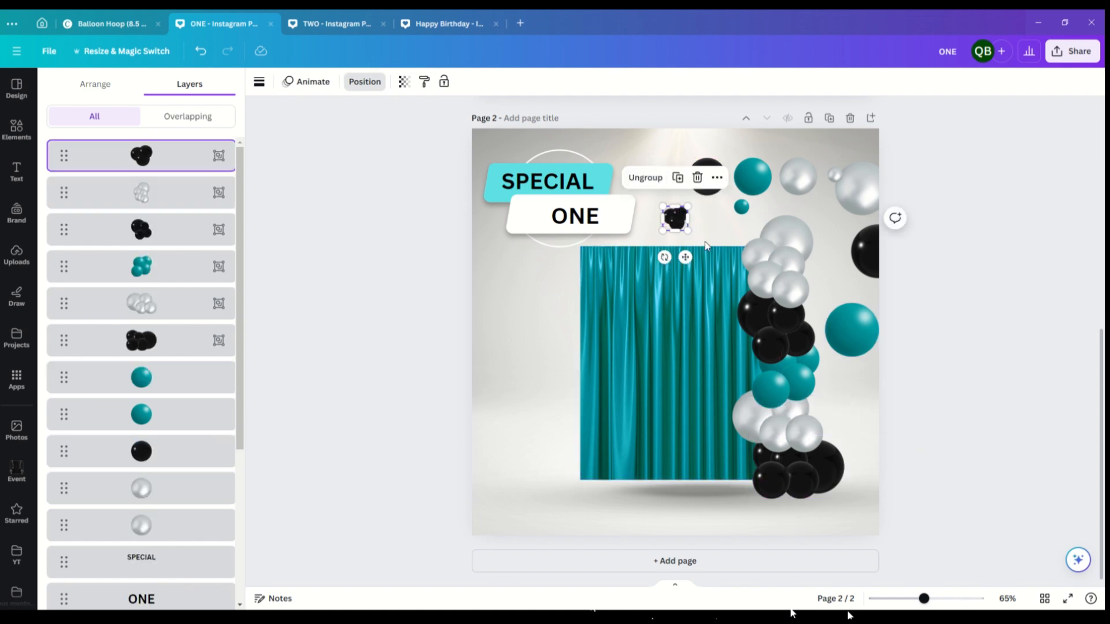
left_click(684, 183)
left_click(683, 184)
left_click(689, 190)
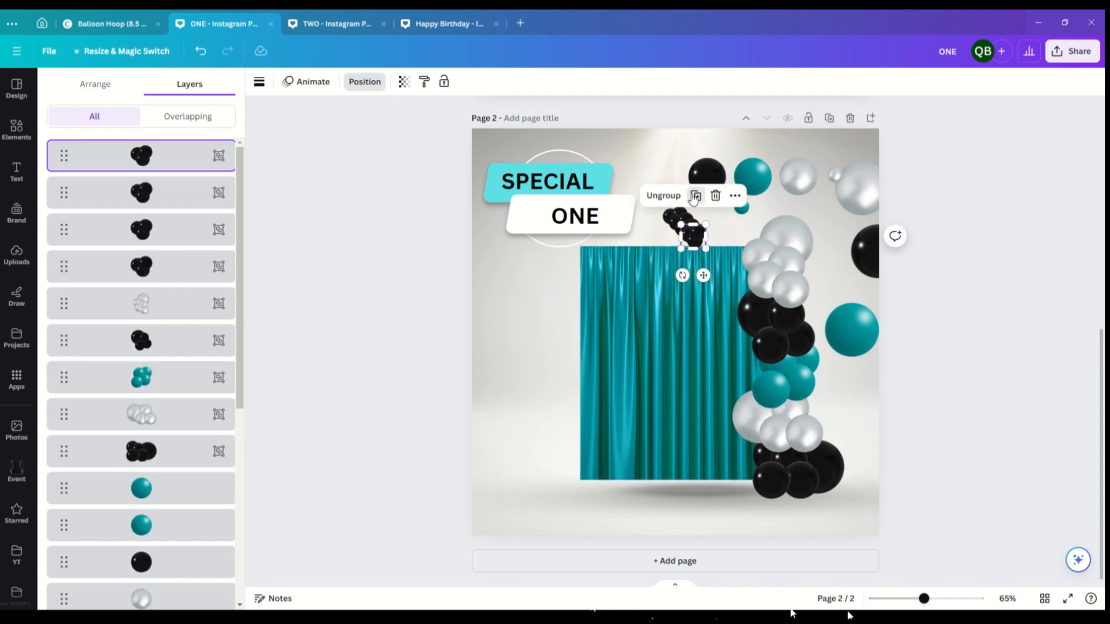
- Place one small black trio on the upper black cluster and two on the bottom black cluster, rotating the last one
left_click_drag(704, 276, 796, 370)
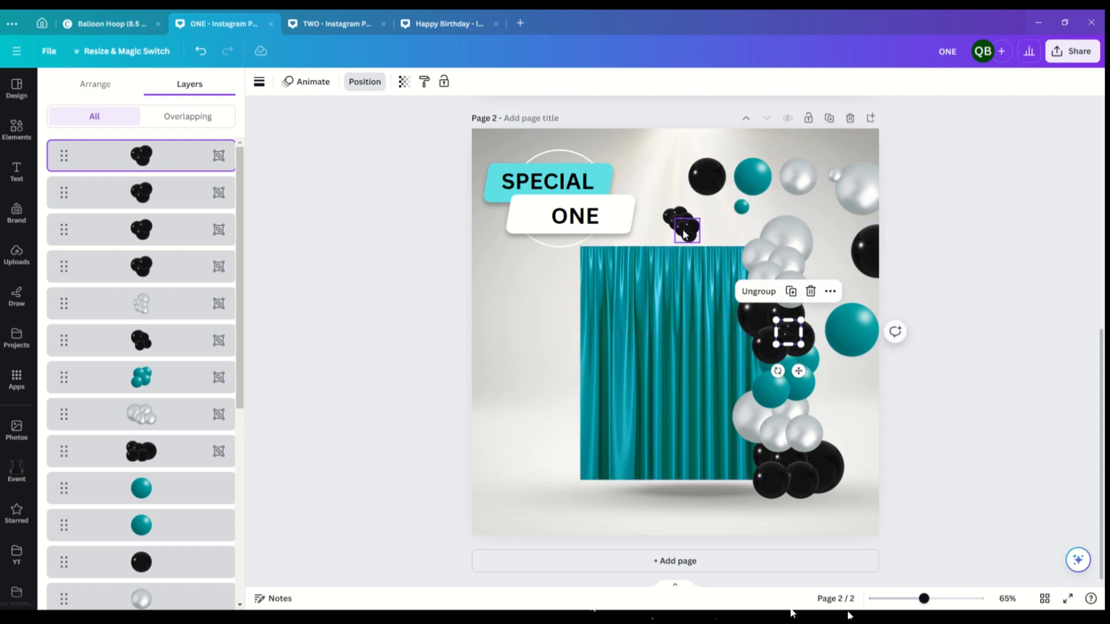
left_click_drag(682, 228, 782, 466)
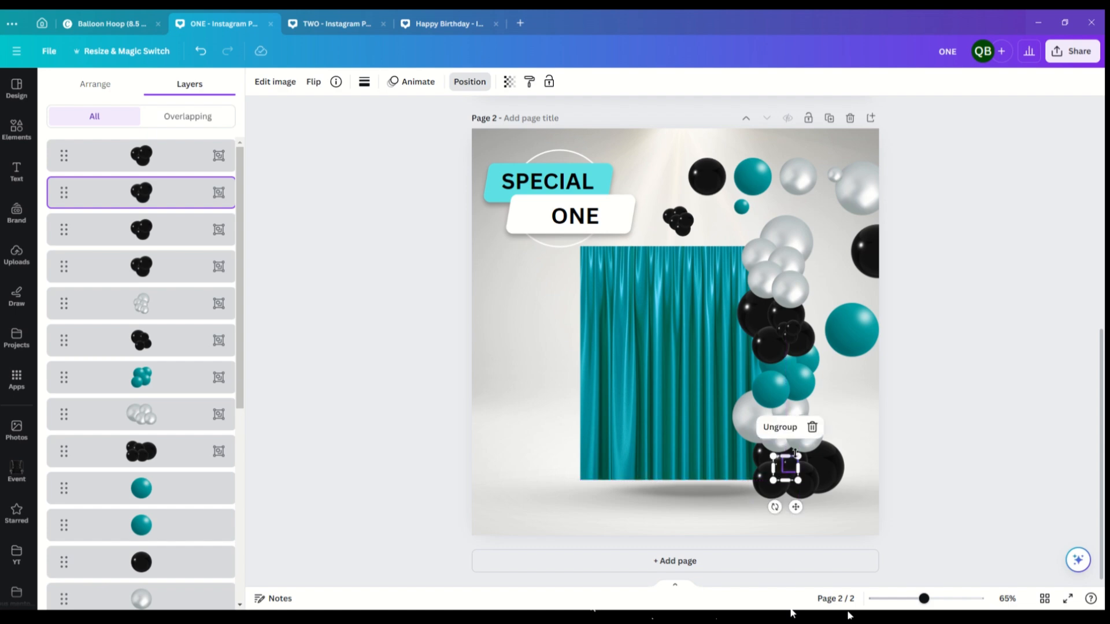
left_click_drag(681, 223, 806, 457)
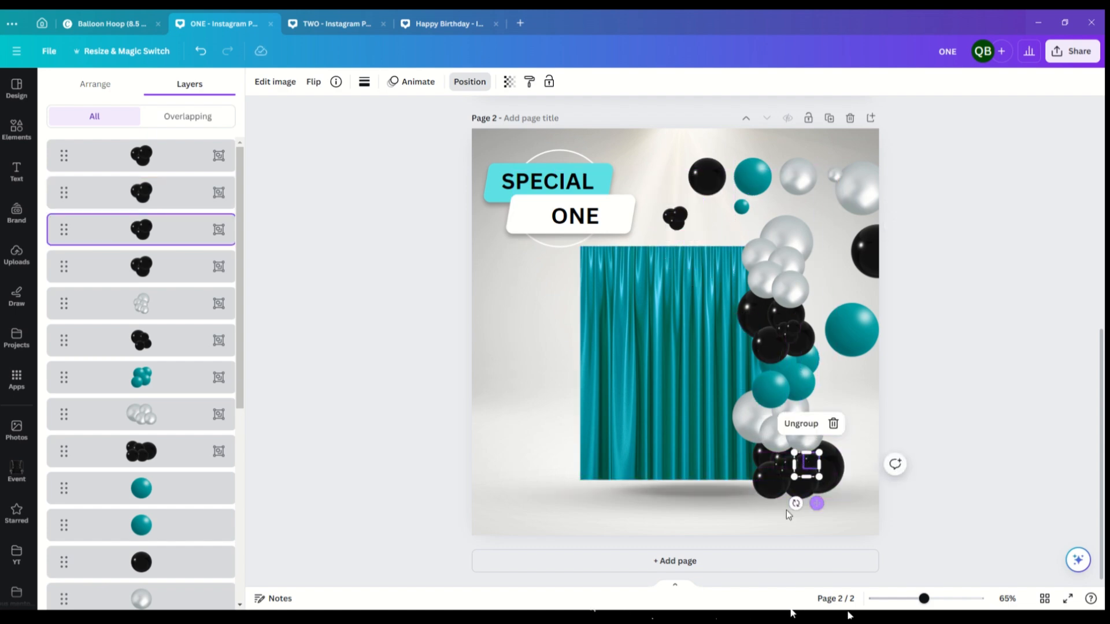
left_click_drag(795, 504, 815, 471)
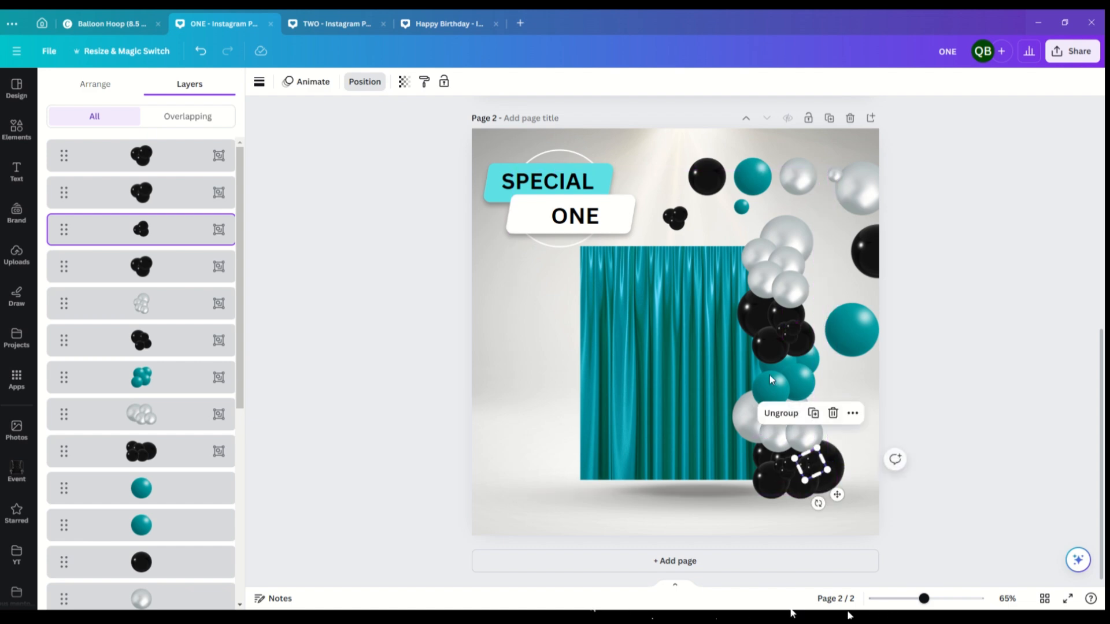
- Rotate the remaining small black trio and place it on the large sphere of the upper black cluster
left_click(677, 223)
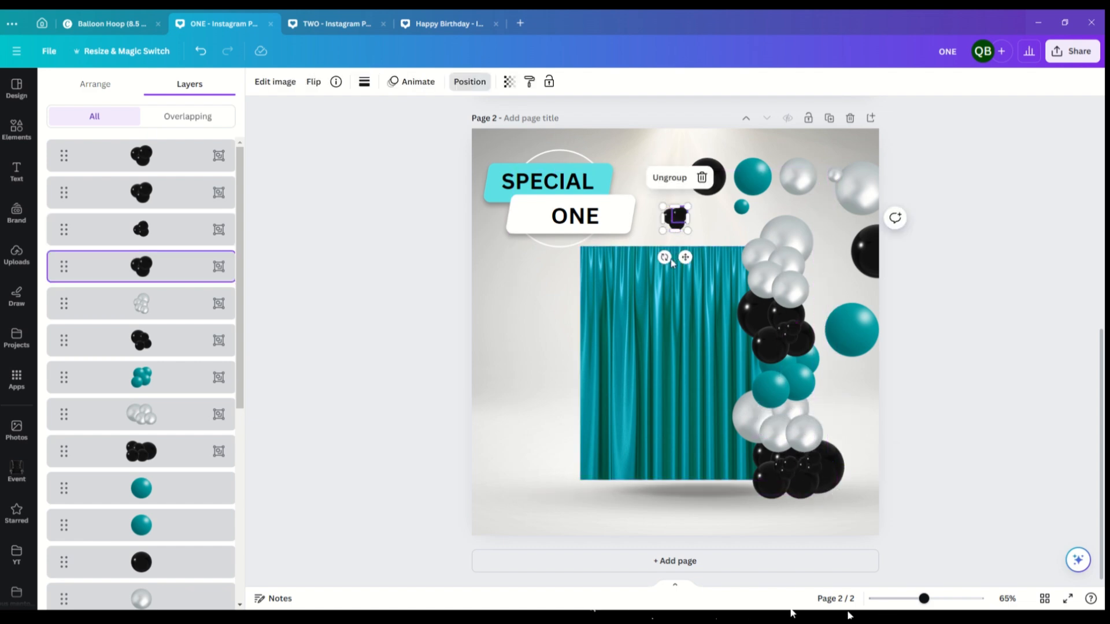
left_click_drag(663, 257, 635, 230)
left_click_drag(637, 238, 764, 316)
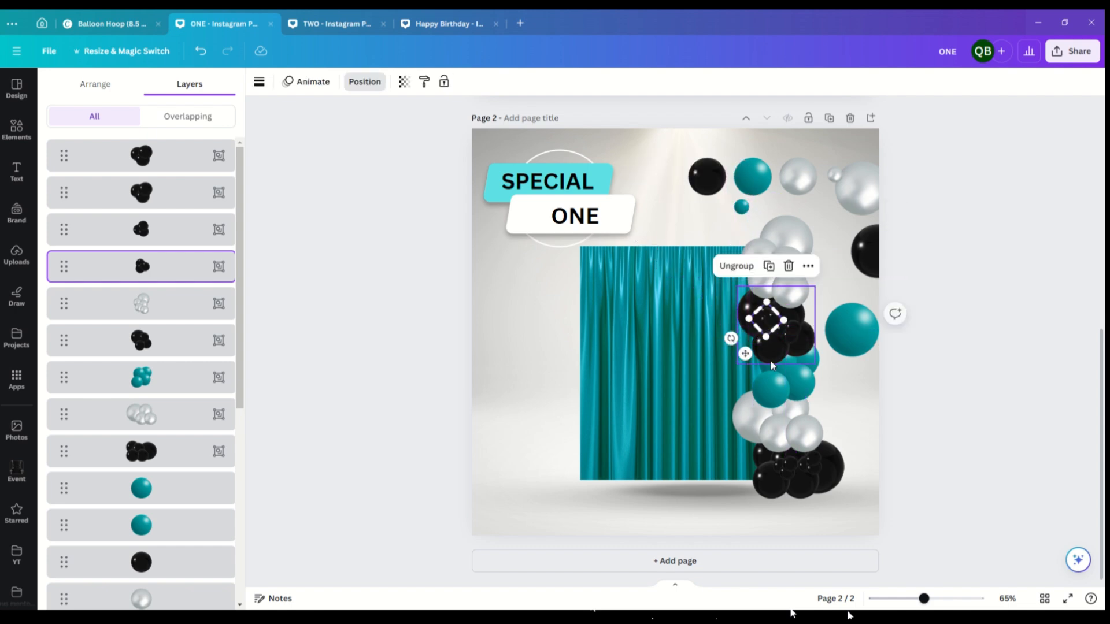
left_click(877, 413)
- Duplicate the small teal sphere twice, arrange the three as a trio above the upper silver cluster, and group the selection
left_click_drag(741, 207, 761, 227)
key("ctrl+g")
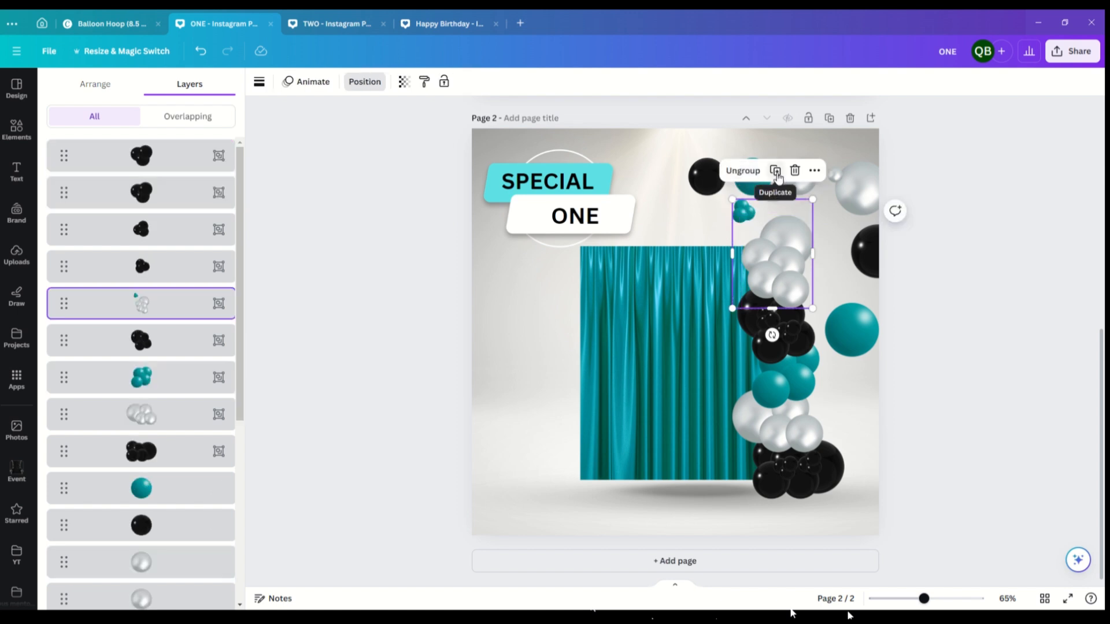
left_click(777, 173)
left_click(778, 176)
left_click(209, 58)
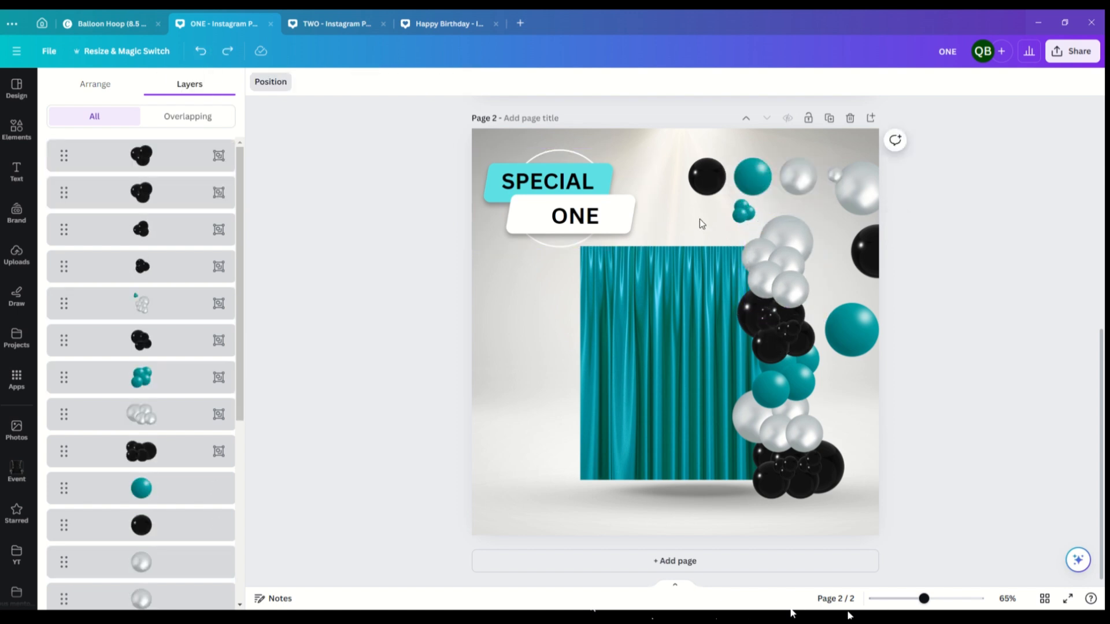
- Ungroup the group that combines the small teal spheres with the upper silver cluster
left_click(755, 219)
scroll(209, 317, "up", 6)
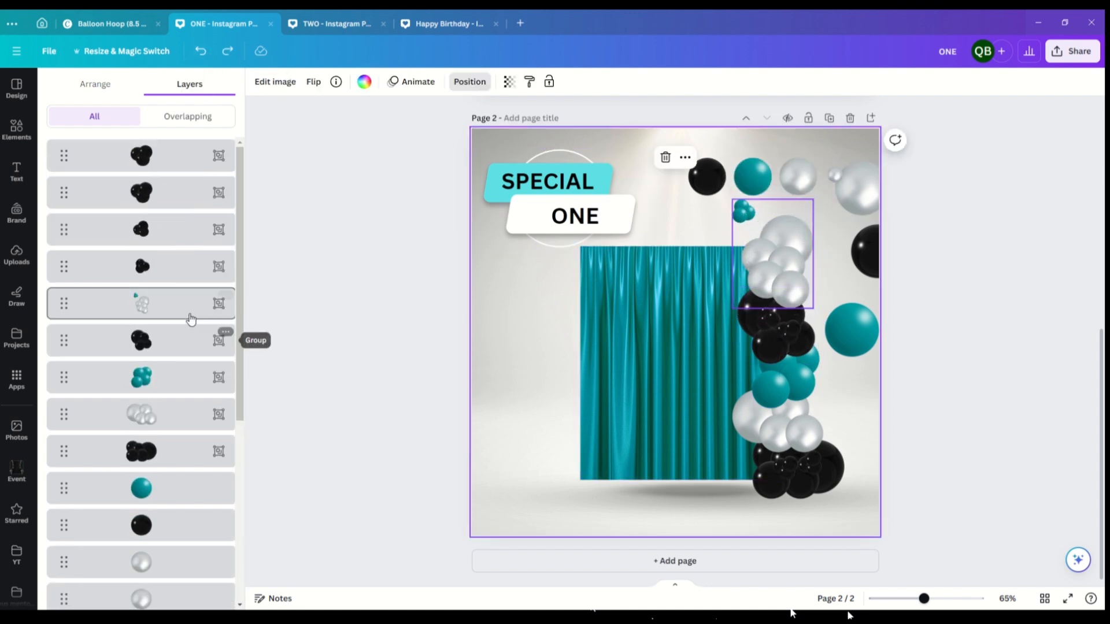
left_click(193, 312)
left_click(744, 173)
- Group only the three small teal spheres, duplicate the trio twice, and place one trio on the teal cluster's upper right
left_click(185, 327)
left_click(185, 304, "shift")
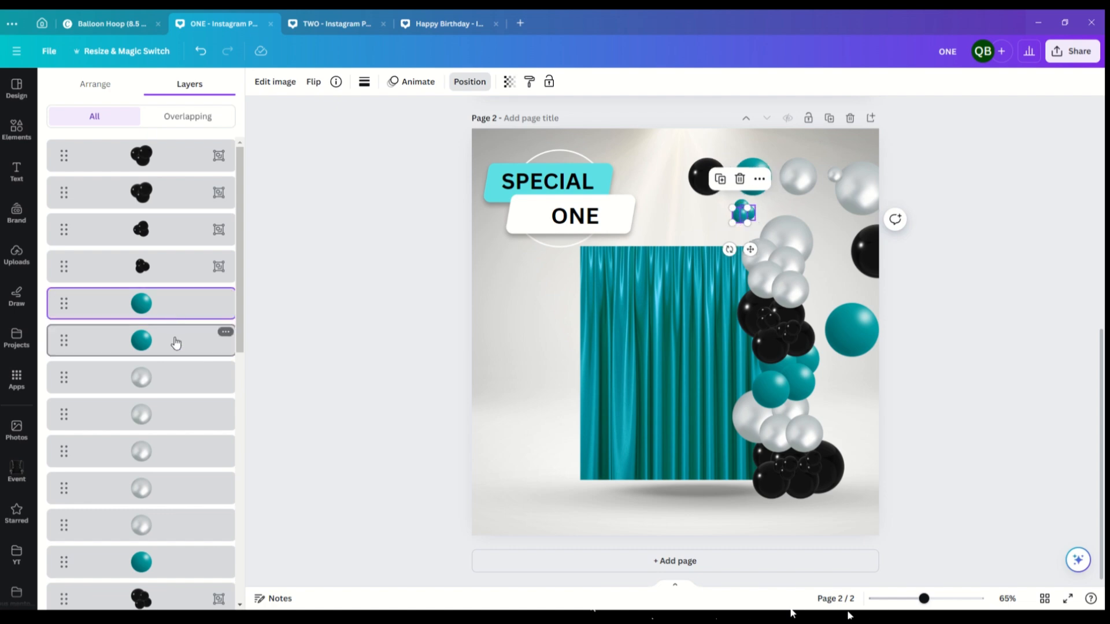
left_click(162, 563, "shift")
left_click(715, 170)
left_click_drag(743, 212, 799, 363)
left_click(680, 173)
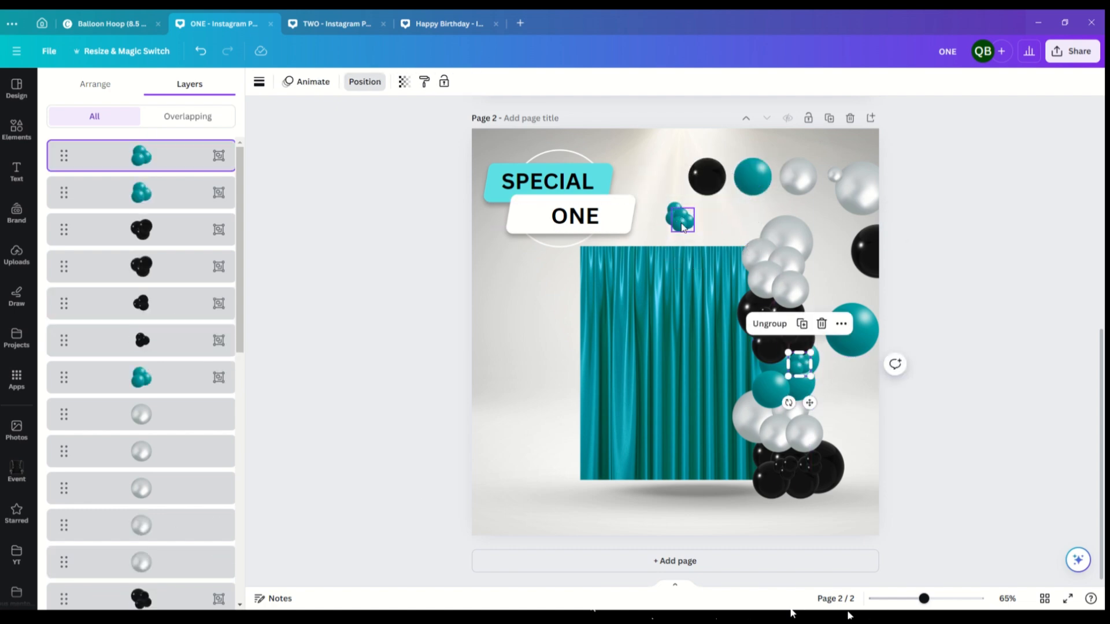
- Place the other two small teal trios on the lower and upper-left parts of the teal cluster, rotating them to fit
left_click_drag(679, 215, 788, 396)
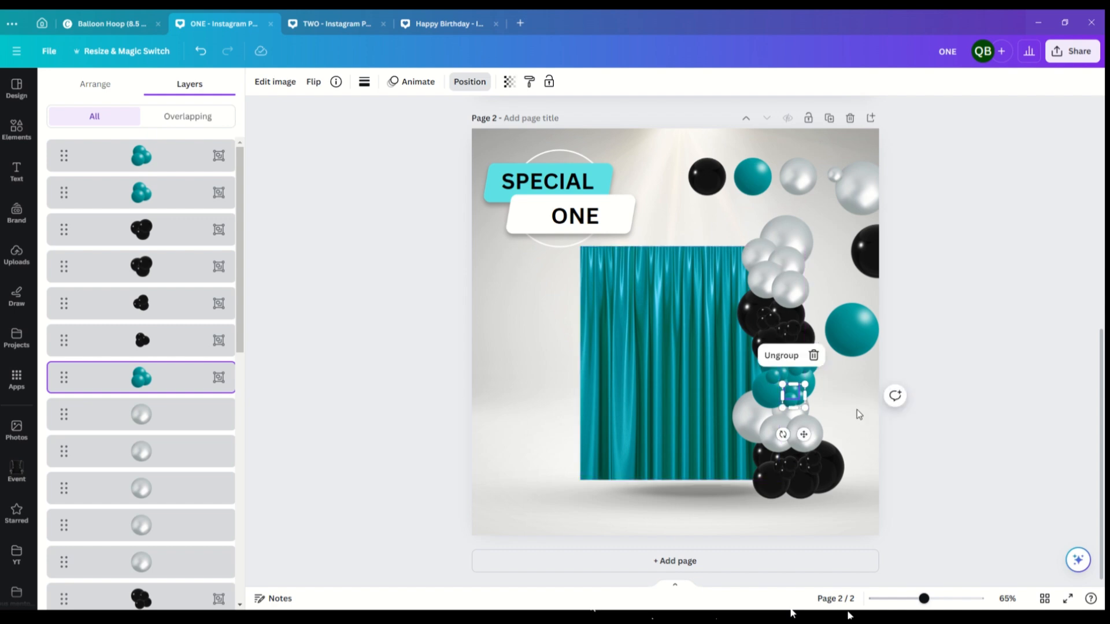
left_click(865, 407)
left_click(792, 397)
left_click_drag(783, 434, 779, 370)
left_click(777, 374)
left_click(859, 404)
left_click(779, 373)
left_click_drag(770, 410, 759, 405)
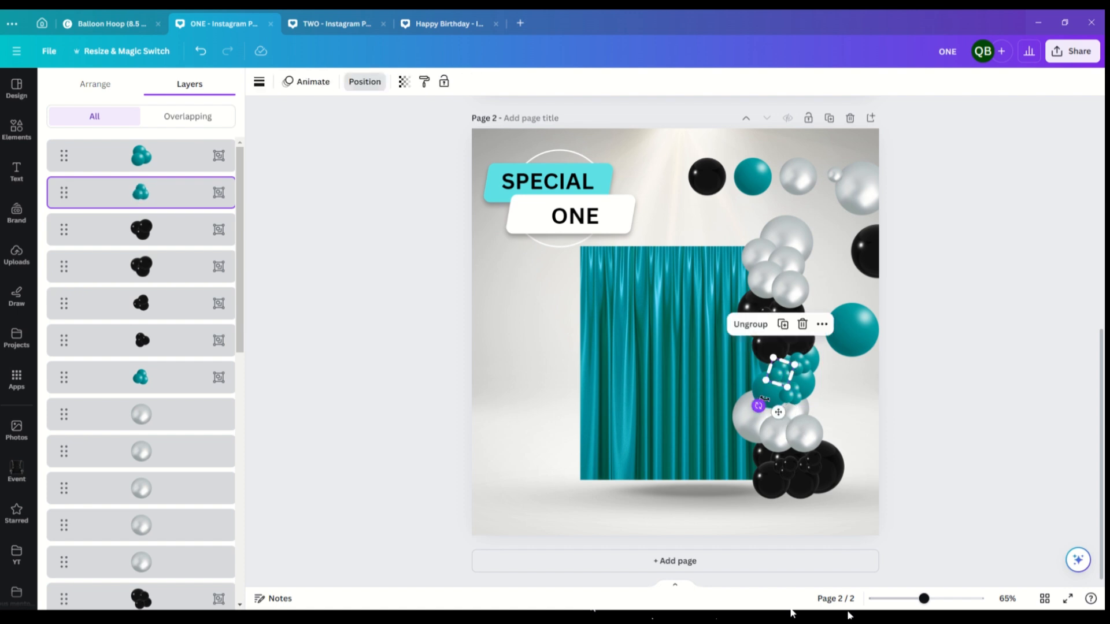
left_click(867, 406)
- Move the small silver sphere above the curtain, build a grouped trio from it and two duplicates, and duplicate the trio
left_click_drag(834, 175, 671, 220)
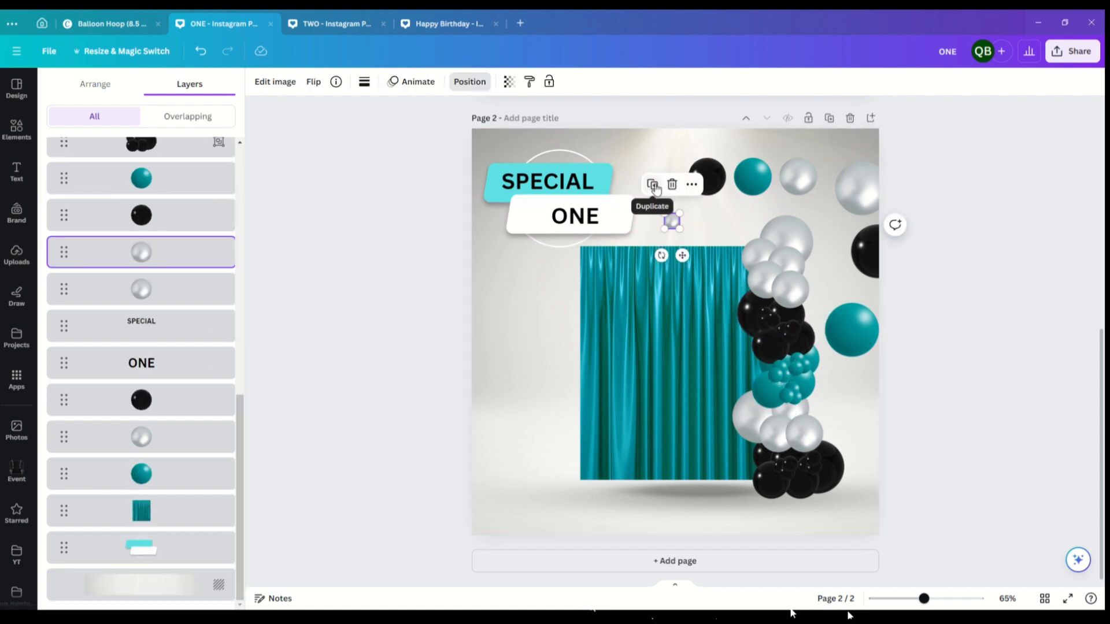
left_click(652, 184)
left_click(660, 187)
left_click_drag(699, 263, 690, 250)
left_click_drag(661, 204, 710, 227)
left_click(651, 183)
left_click(680, 181)
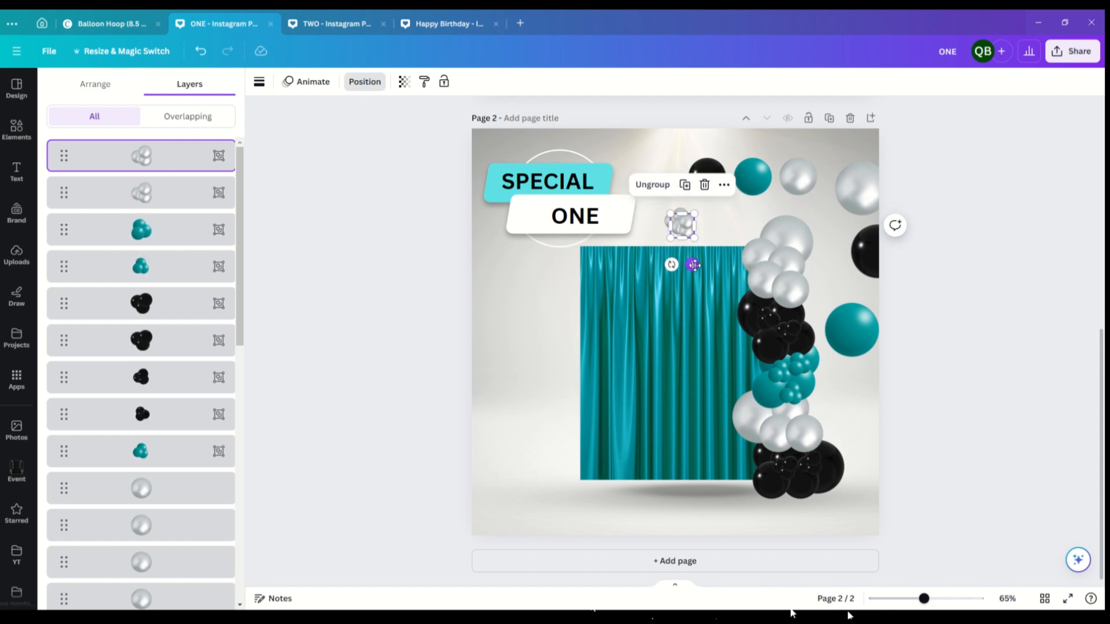
- Rotate and place a small silver trio on the upper silver cluster, and set another trio beside it
left_click_drag(692, 264, 787, 272)
left_click(702, 186)
left_click(701, 228)
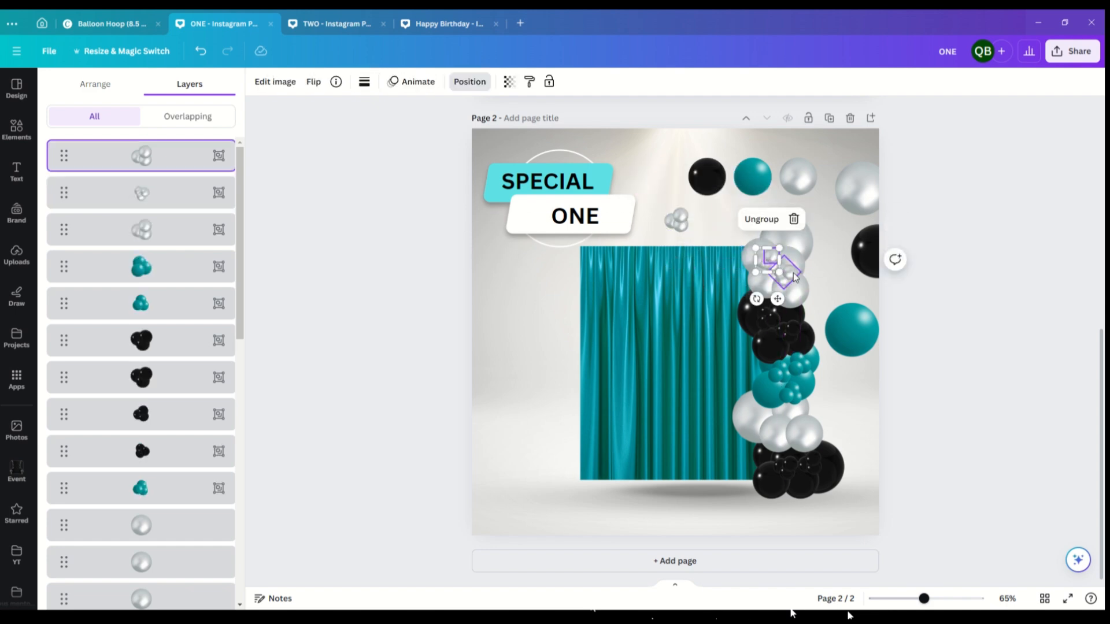
- Move two small silver trios onto the lower silver cluster, one at its center and one at its bottom edge
left_click(678, 221)
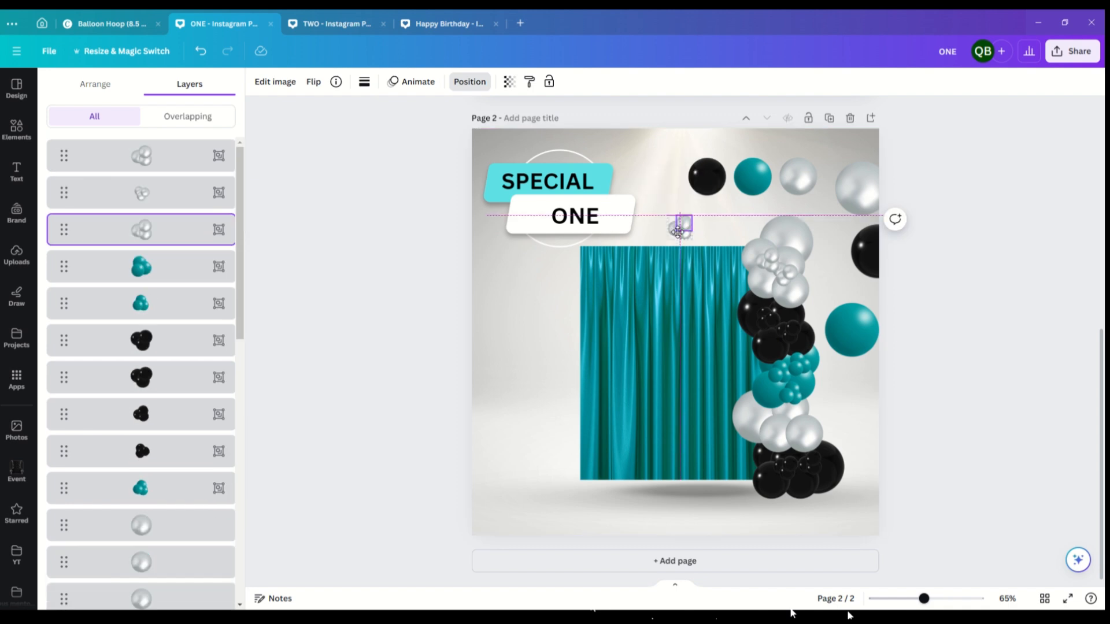
left_click_drag(679, 225, 766, 418)
left_click_drag(769, 260, 791, 449)
left_click(839, 436)
scroll(168, 217, "up", 10)
- Duplicate the small silver trio on the upper silver cluster, rotate the copies, and spread them across that cluster
left_click(174, 193)
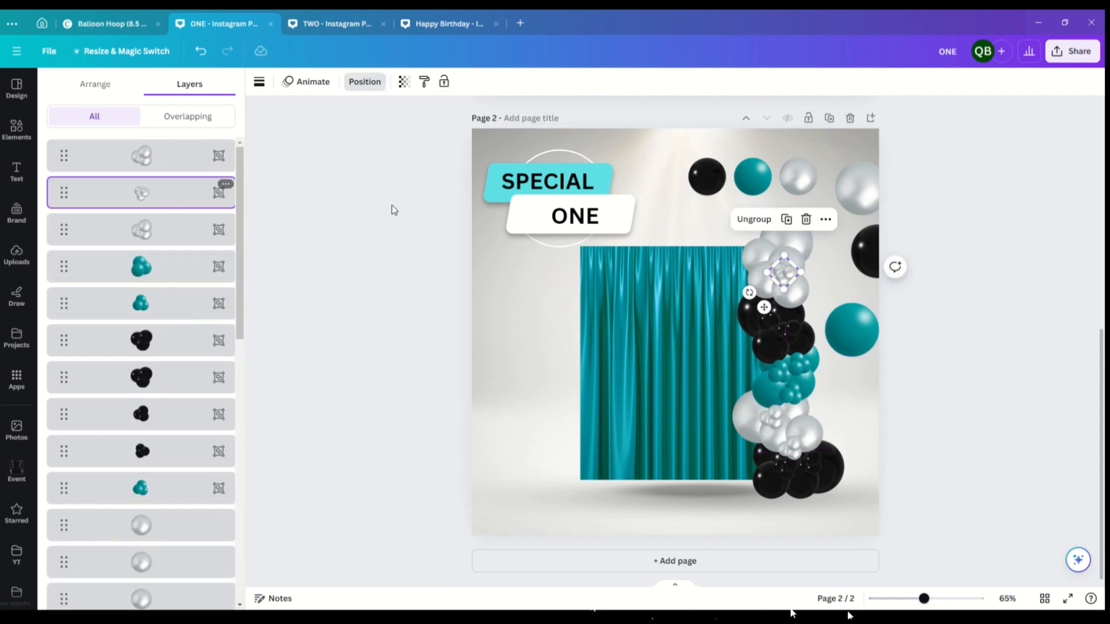
left_click(787, 220)
left_click_drag(791, 278, 844, 289)
left_click(156, 156)
left_click(775, 194)
left_click_drag(808, 310, 825, 325)
left_click_drag(843, 288, 783, 267)
left_click(851, 293)
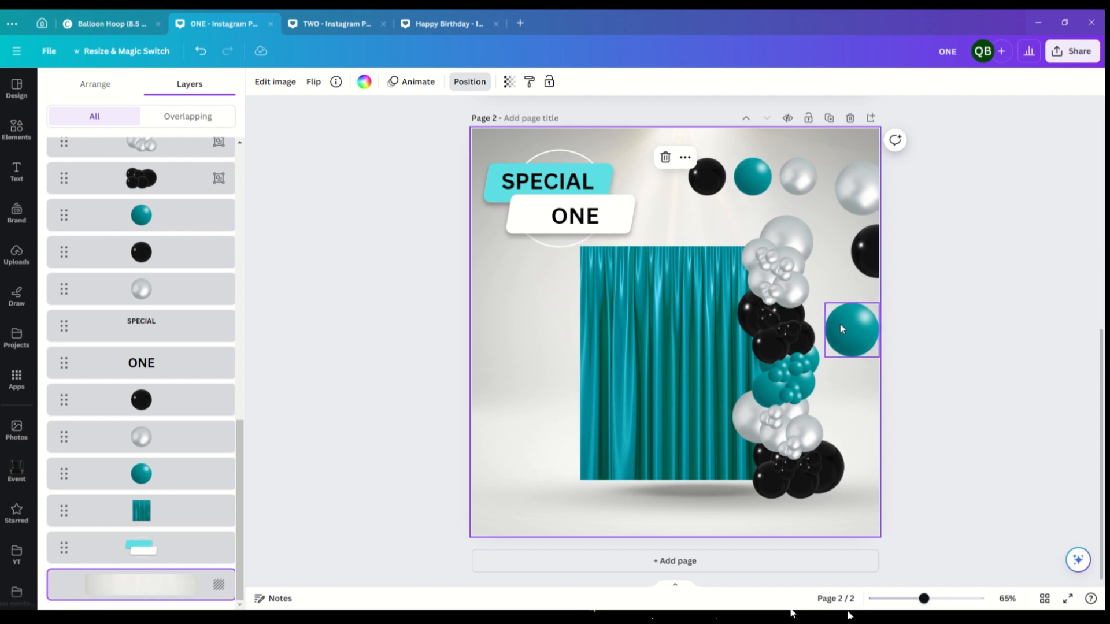
- Move the spare large black sphere to the left side of the bottom black cluster
left_click_drag(867, 252, 733, 468)
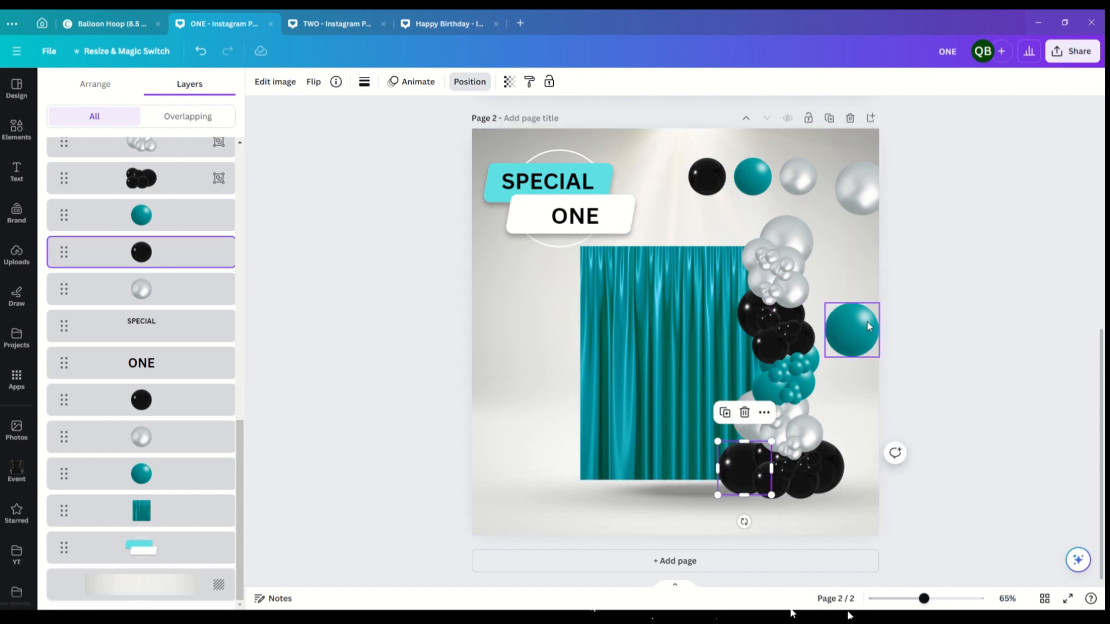
- Place the large silver sphere on the upper silver cluster's left side, and the large and smaller teal spheres on either side of the teal cluster
left_click_drag(861, 195, 738, 276)
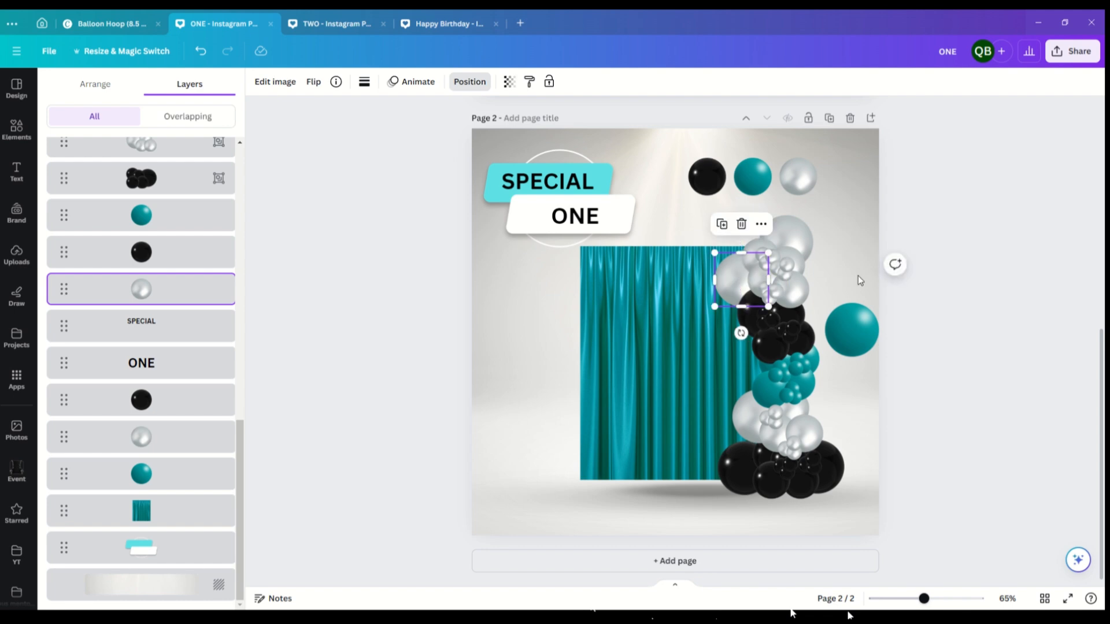
left_click_drag(861, 331, 825, 378)
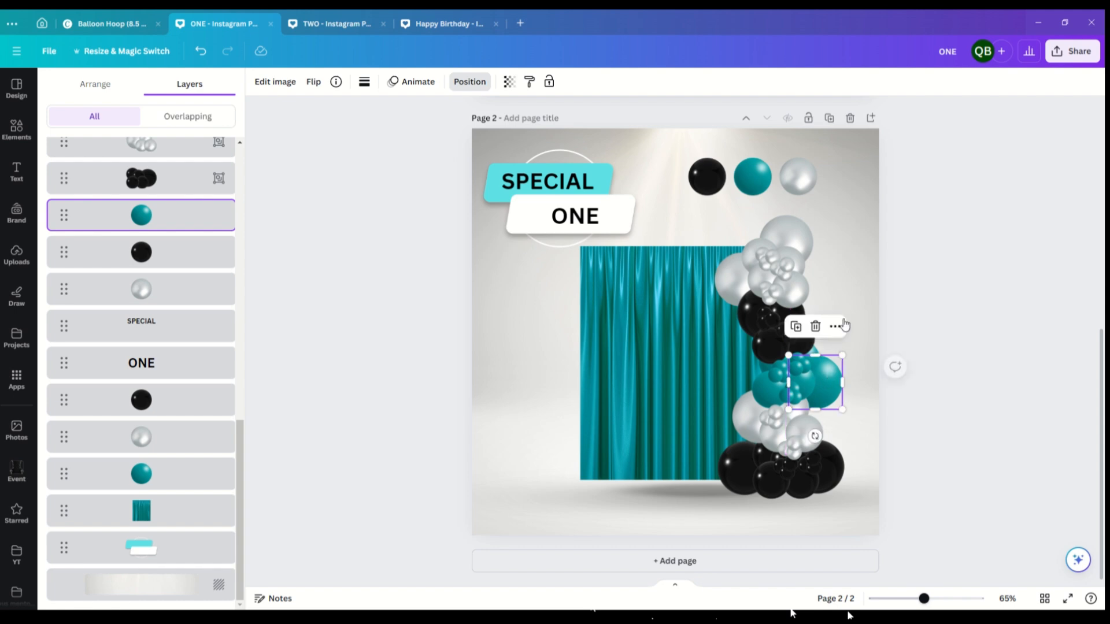
left_click(751, 189)
left_click_drag(751, 189, 747, 378)
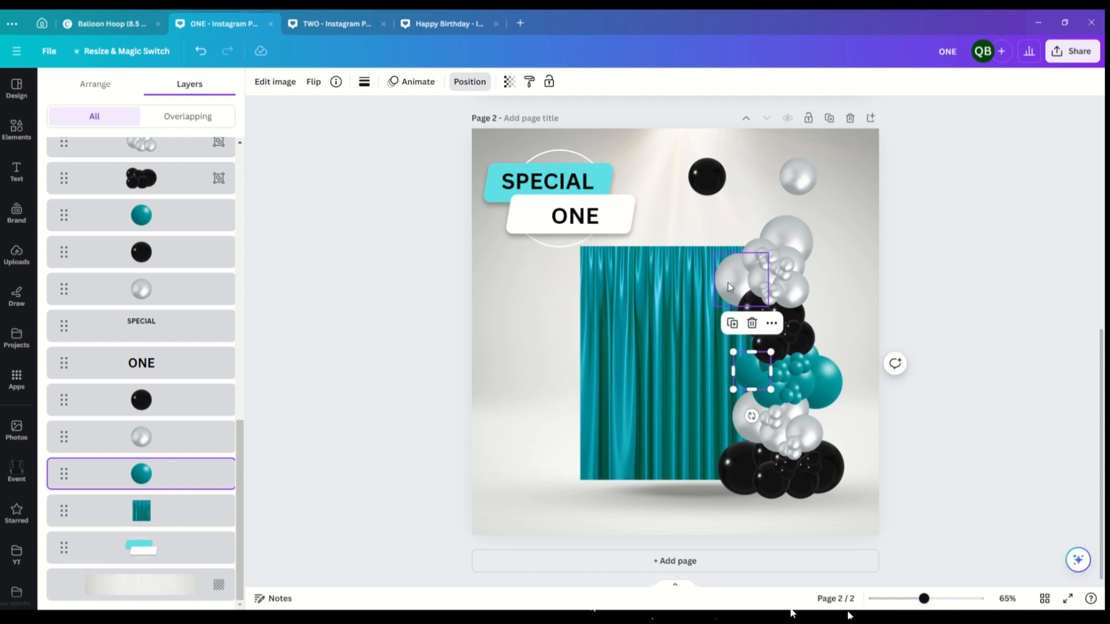
- Swap the upper silver cluster's large side sphere for the smaller one, deleting the large one, and add the spare black sphere right of the upper black cluster
left_click_drag(728, 294, 845, 217)
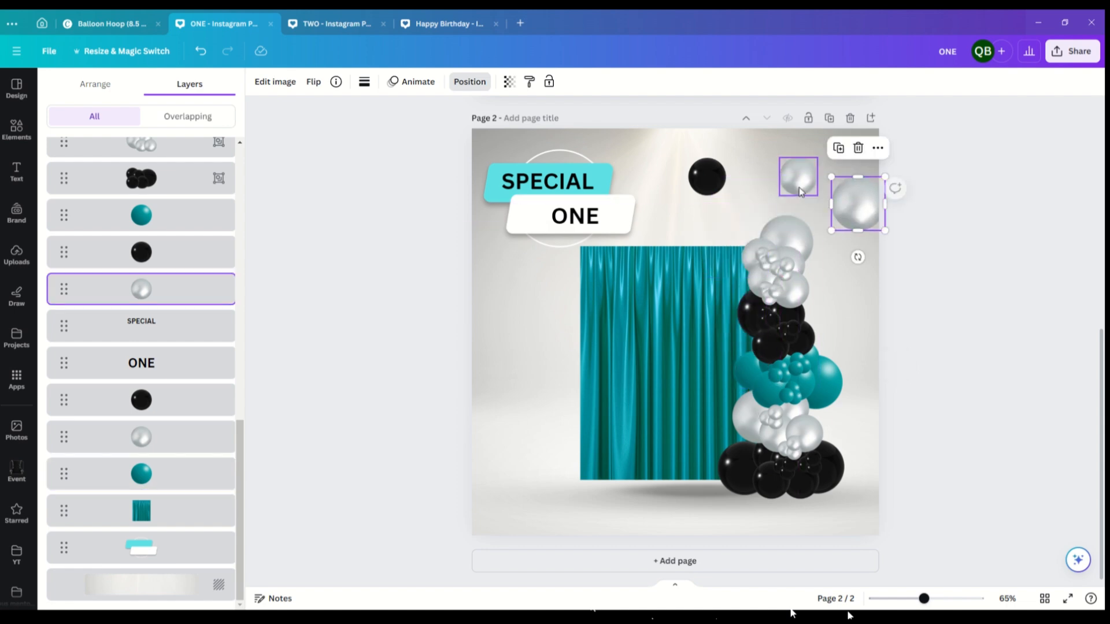
left_click_drag(787, 187, 745, 281)
left_click_drag(707, 178, 802, 318)
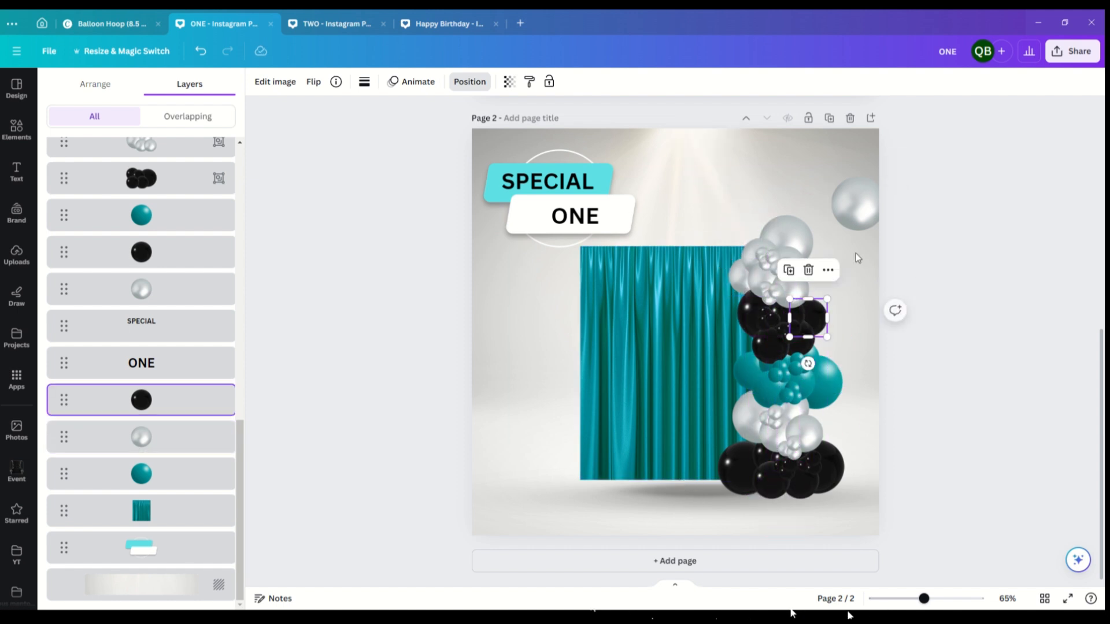
left_click(858, 210)
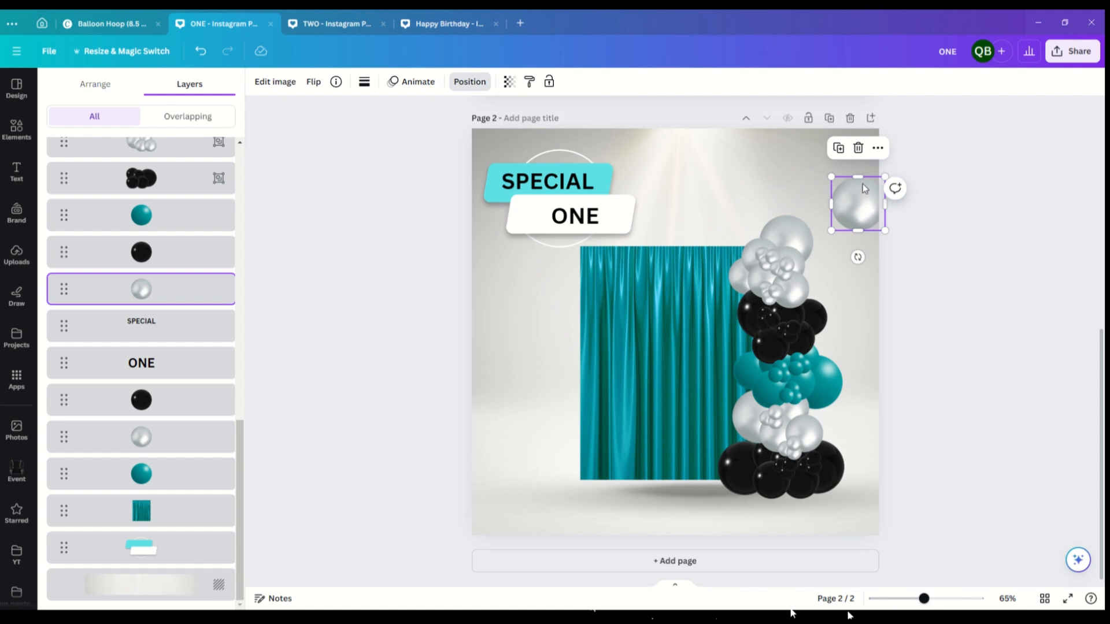
left_click(858, 149)
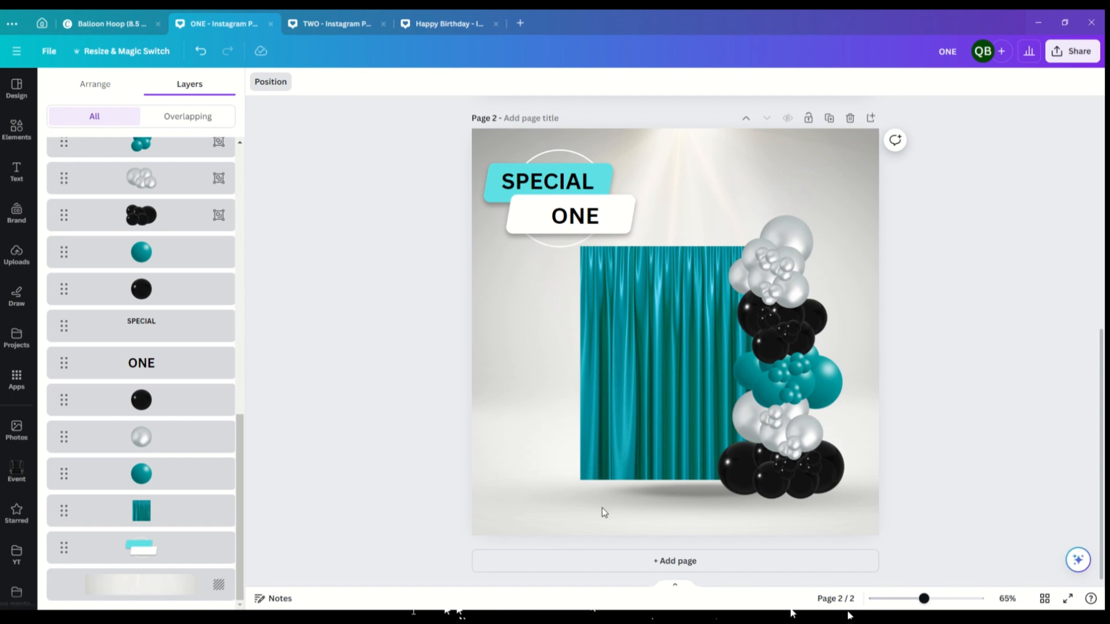
- Add a new text box to page 2 and set its font size to 12
left_click(974, 371)
key("t")
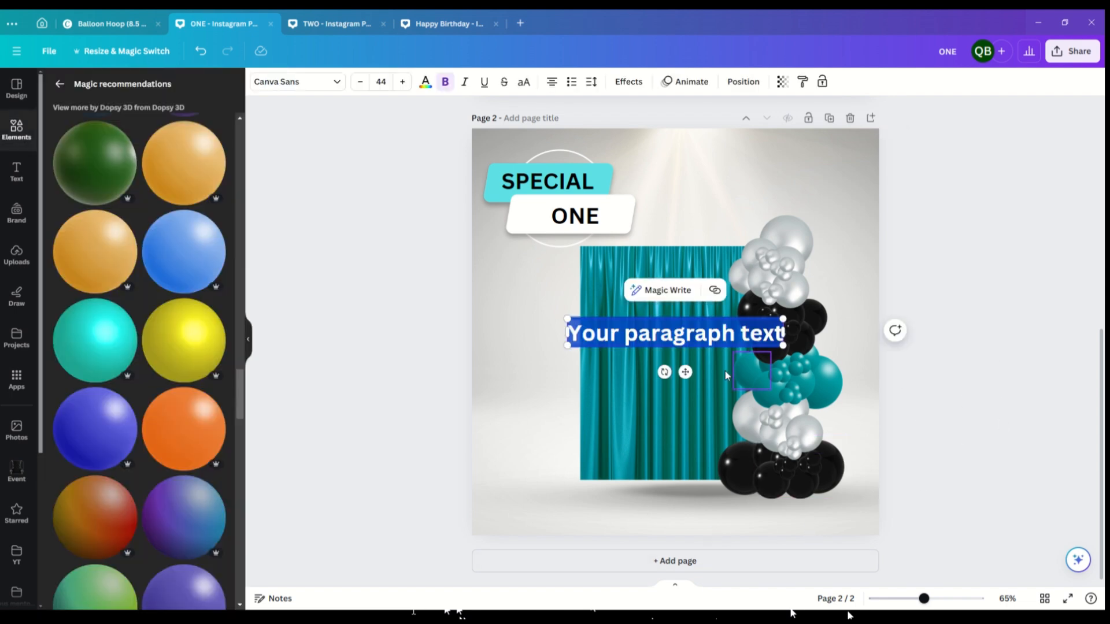
left_click(380, 82)
left_click(400, 159)
left_click(402, 82)
left_click(402, 81)
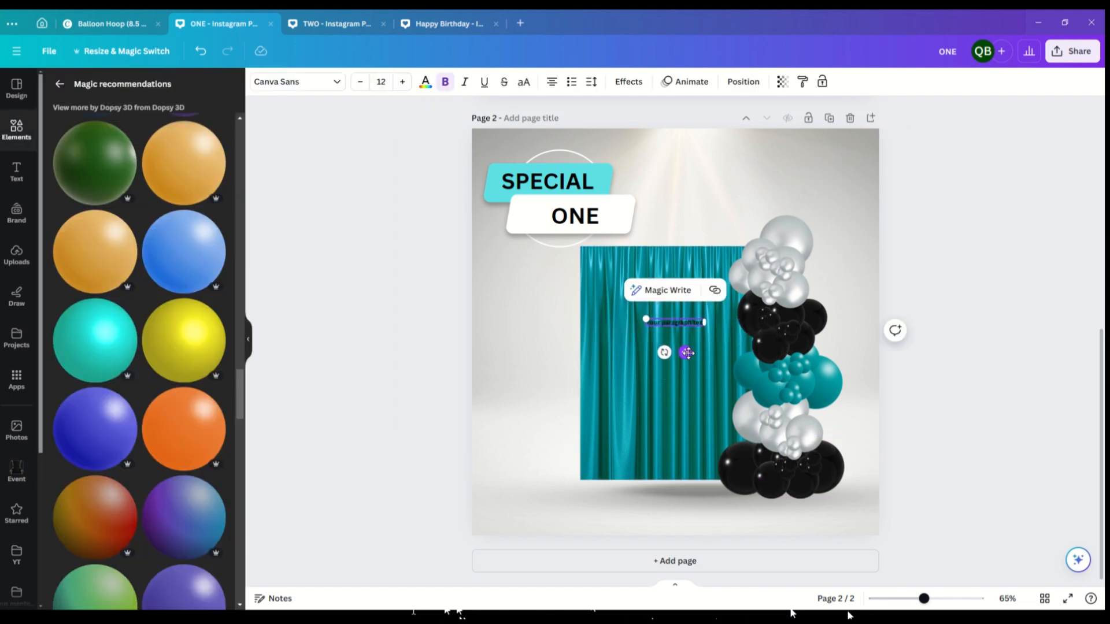
- Move the text box below the teal drape and enter "Backdrop stand with colored drapes & Balloon Garland"
left_click_drag(653, 331, 640, 511)
type("Backdrop stand with colored drapes & Balloon Garland")
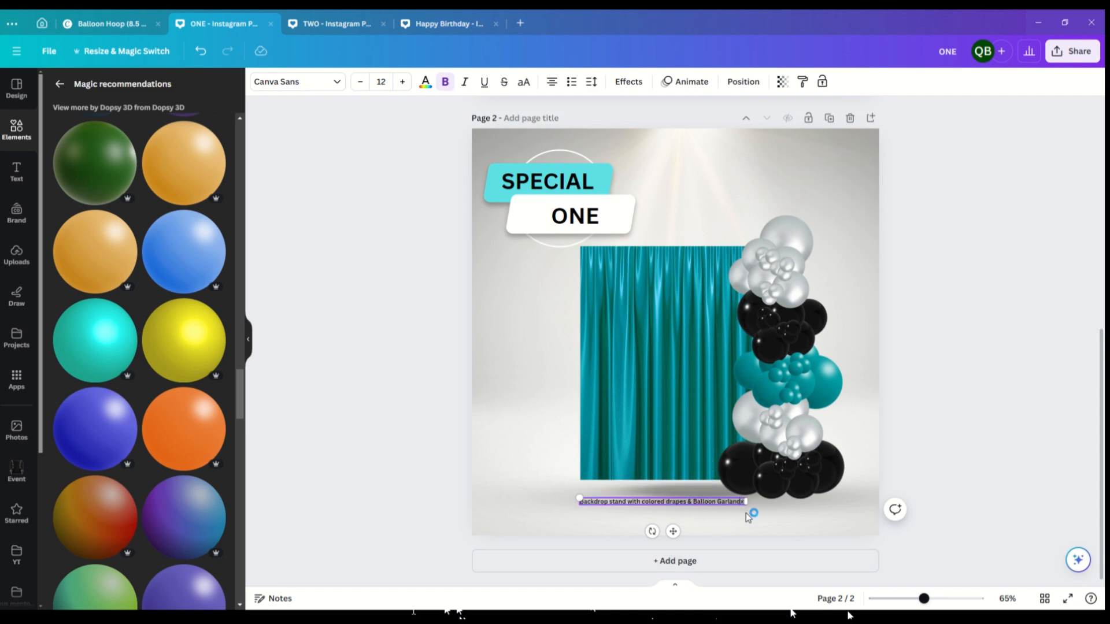
left_click(666, 524)
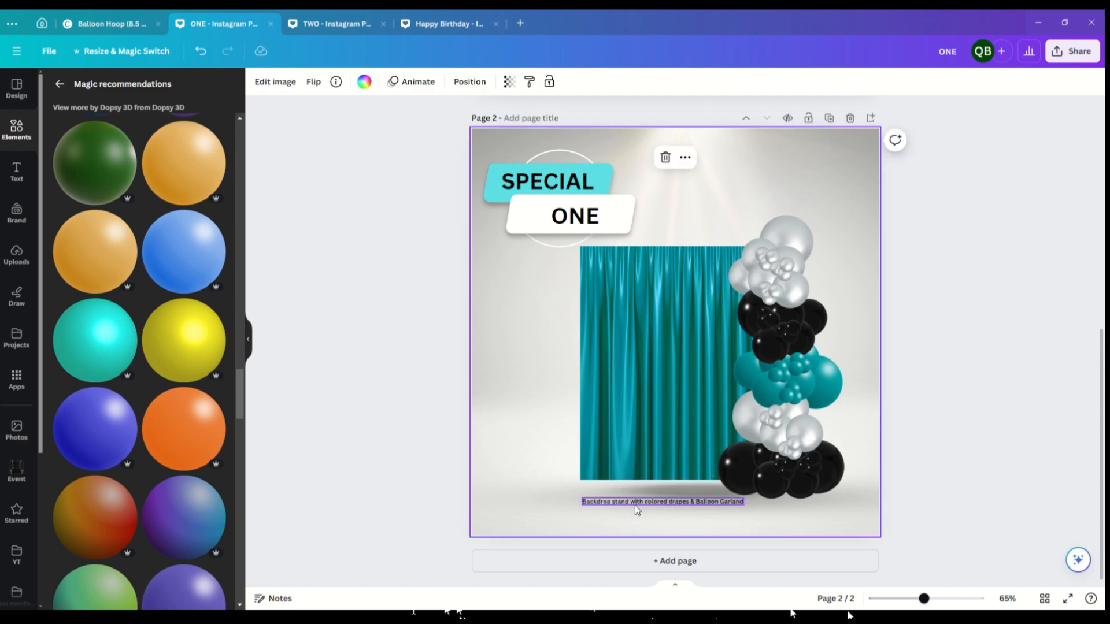
- Enlarge the caption to font size 15.7 and center it beneath the drape and balloon garland
left_click(590, 503)
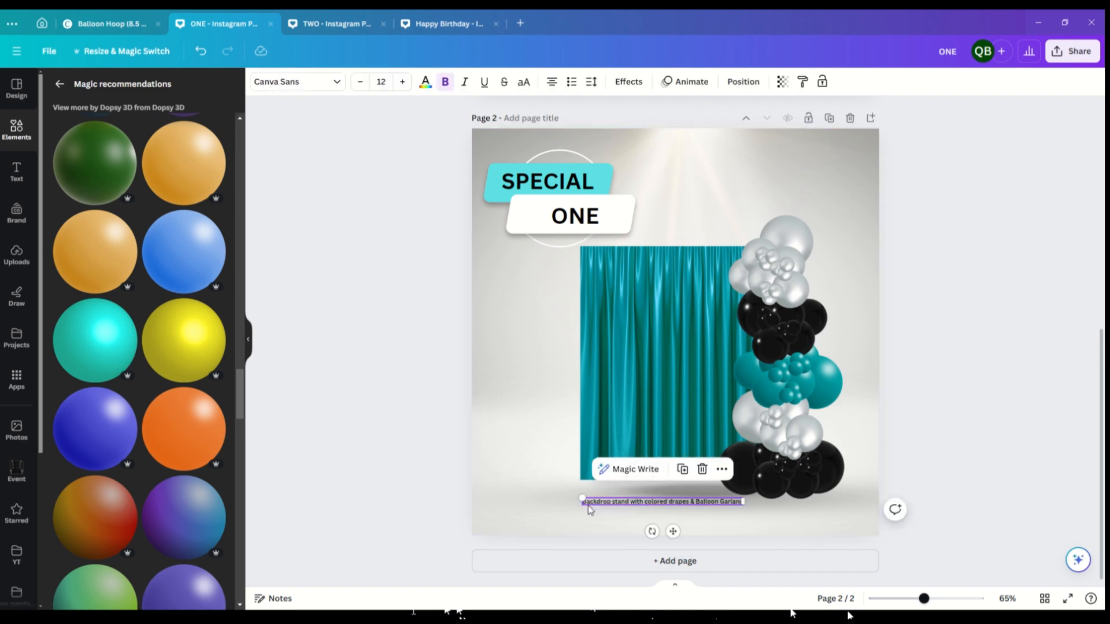
left_click_drag(582, 497, 532, 494)
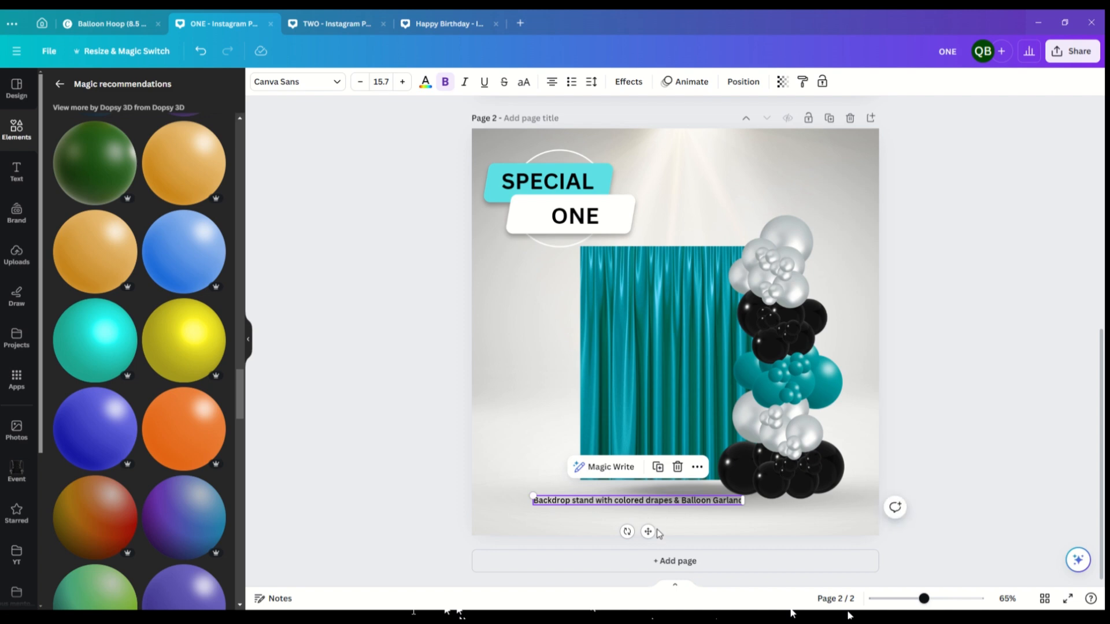
left_click_drag(650, 531, 686, 541)
- Remove the word "stand" from the caption so it reads "Backdrop with colored drapes & Balloon Garland"
left_click(634, 510)
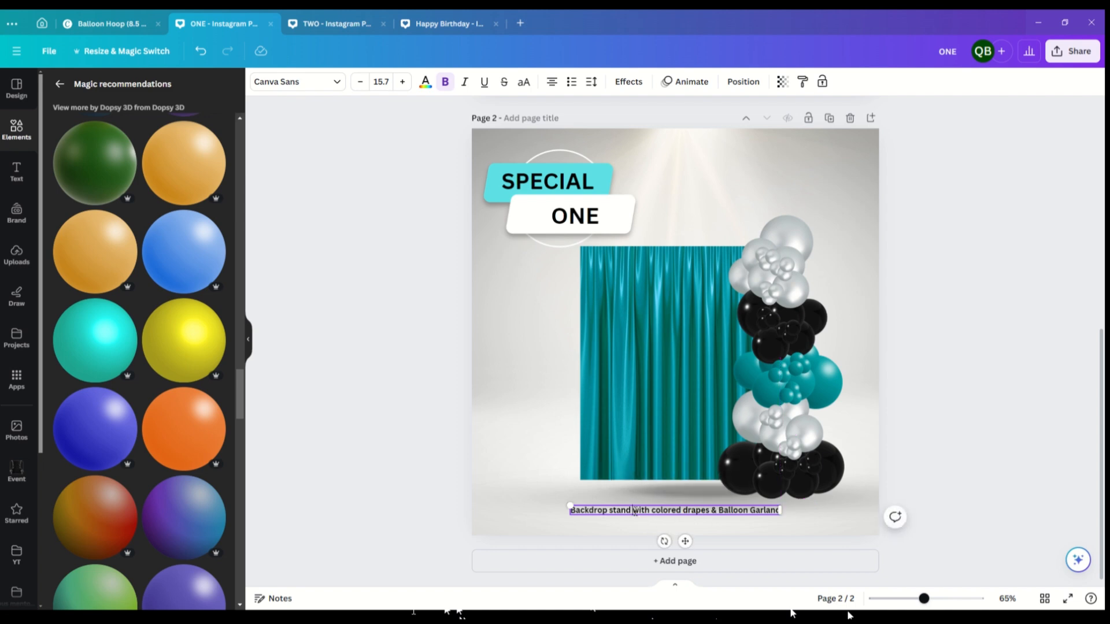
key("BackSpace")
key("BackSpace")
key("BackSpace")
key("BackSpace")
key("BackSpace")
key("BackSpace")
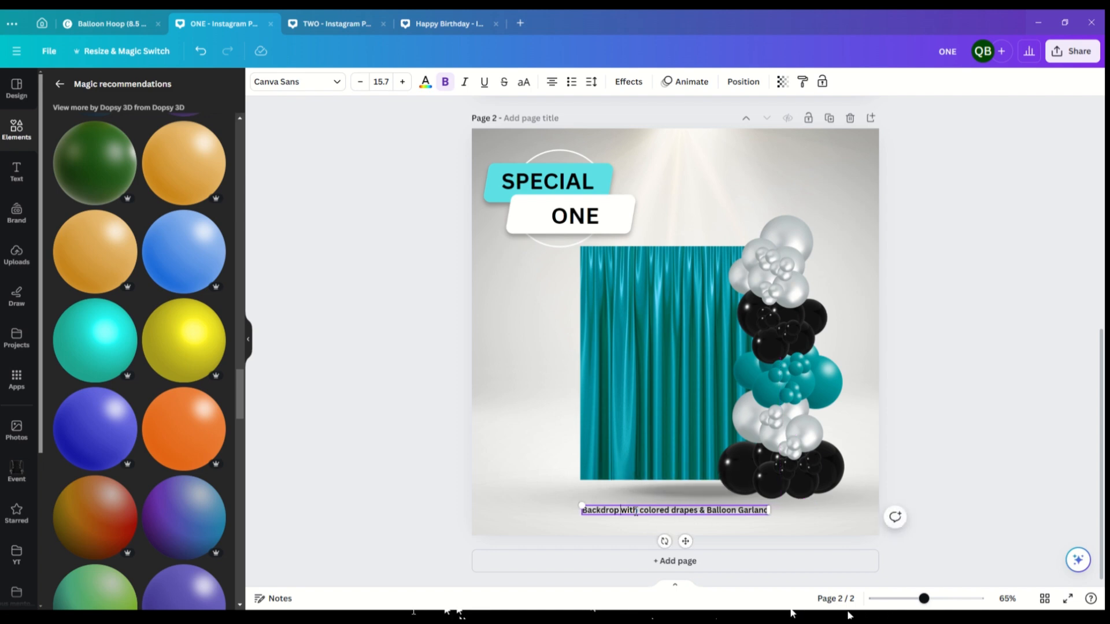